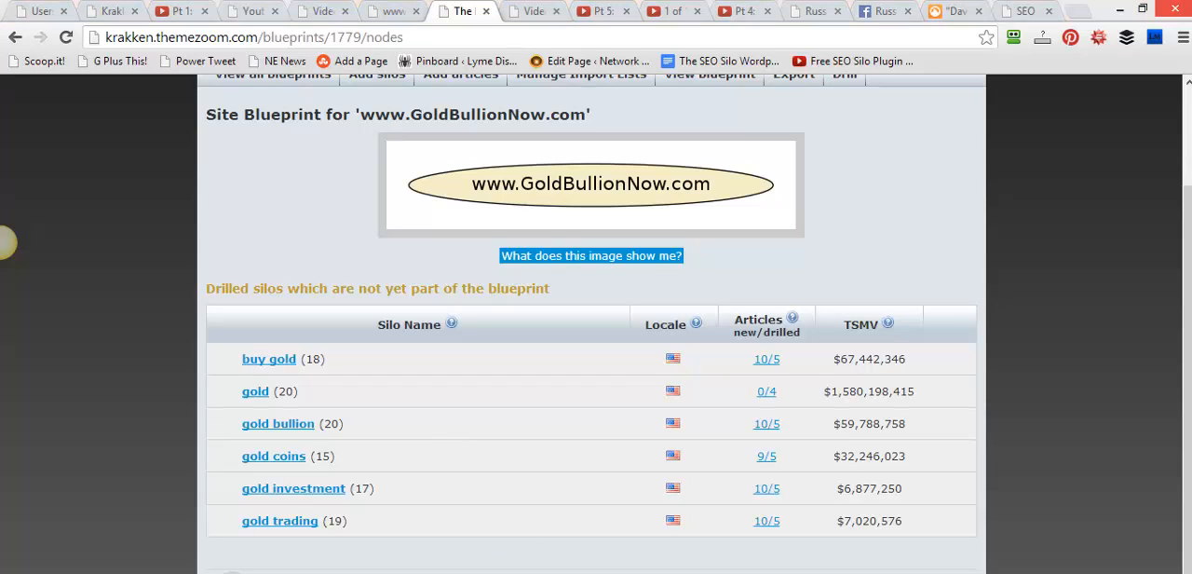
# Examine the drilled silos outside the blueprint, focusing on the buy gold keyword count and the new/drilled article counts
pyautogui.moveTo(186, 272)
pyautogui.mouseDown()
pyautogui.moveTo(345, 524)
pyautogui.moveTo(435, 541)
pyautogui.mouseUp()
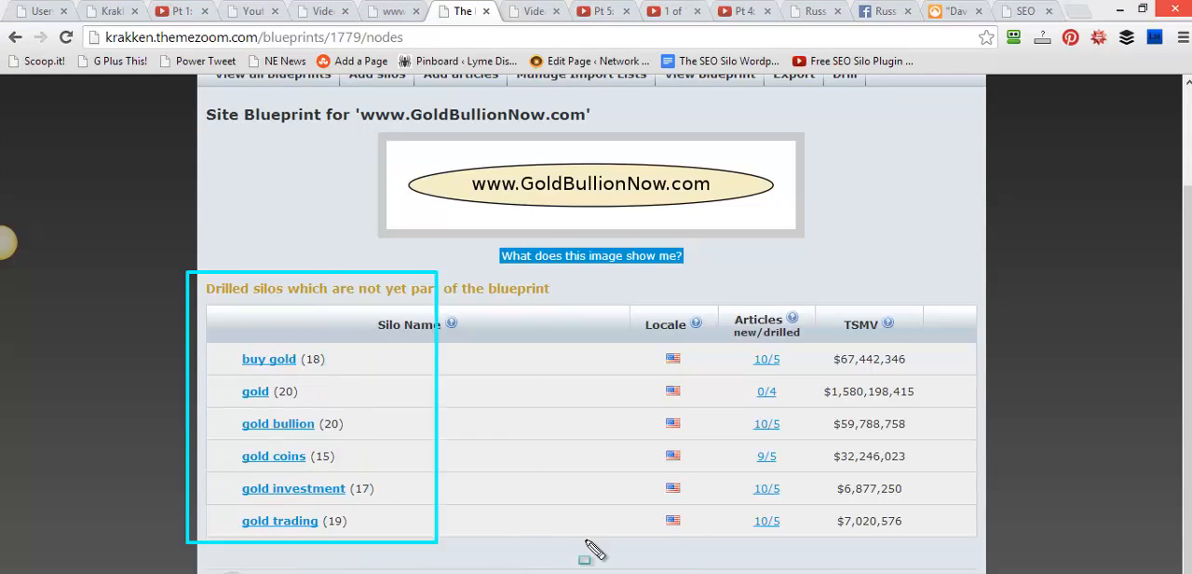
pyautogui.moveTo(585, 540); pyautogui.dragTo(974, 538)
pyautogui.moveTo(296, 349)
pyautogui.mouseDown()
pyautogui.moveTo(303, 369)
pyautogui.moveTo(328, 373)
pyautogui.mouseUp()
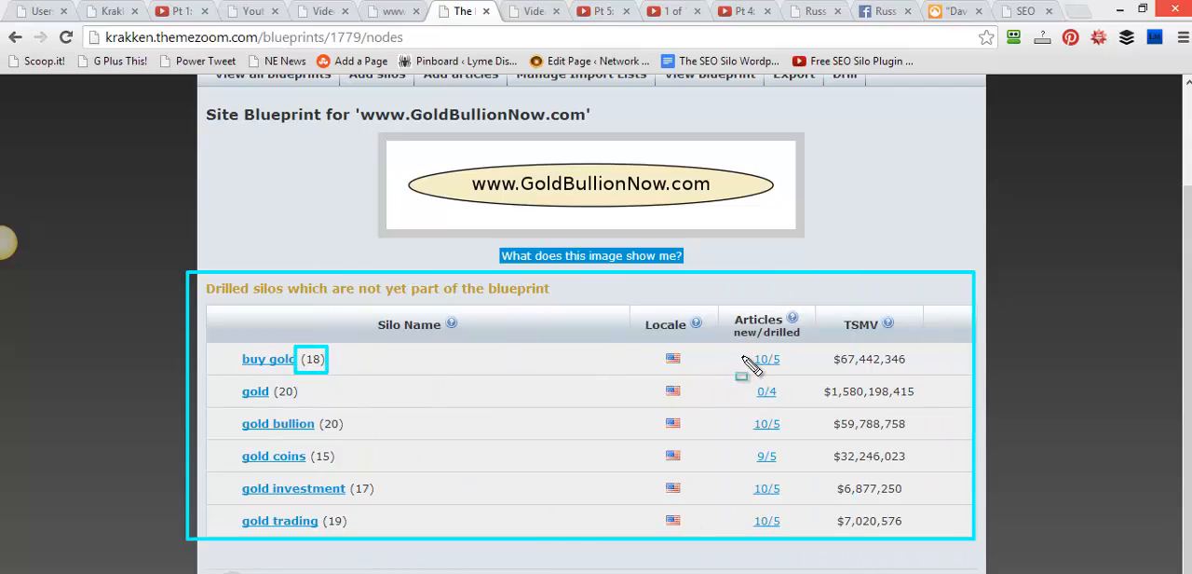
pyautogui.moveTo(742, 350)
pyautogui.mouseDown()
pyautogui.moveTo(767, 377)
pyautogui.moveTo(795, 378)
pyautogui.mouseUp()
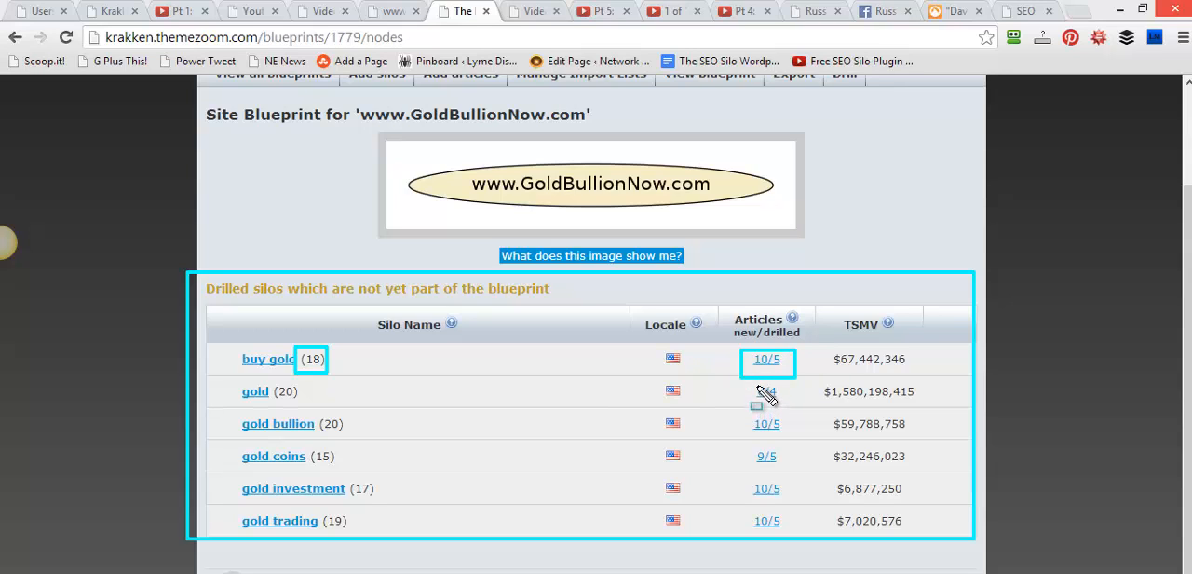
pyautogui.moveTo(753, 383)
pyautogui.mouseDown()
pyautogui.moveTo(785, 404)
pyautogui.moveTo(785, 435)
pyautogui.mouseUp()
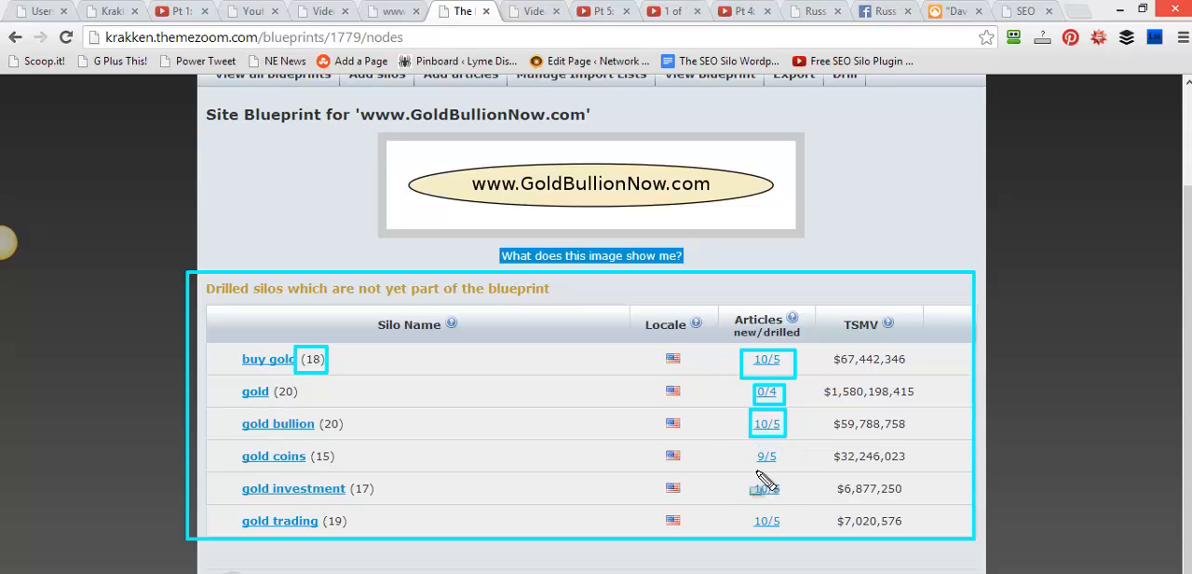
pyautogui.moveTo(752, 444); pyautogui.dragTo(779, 469)
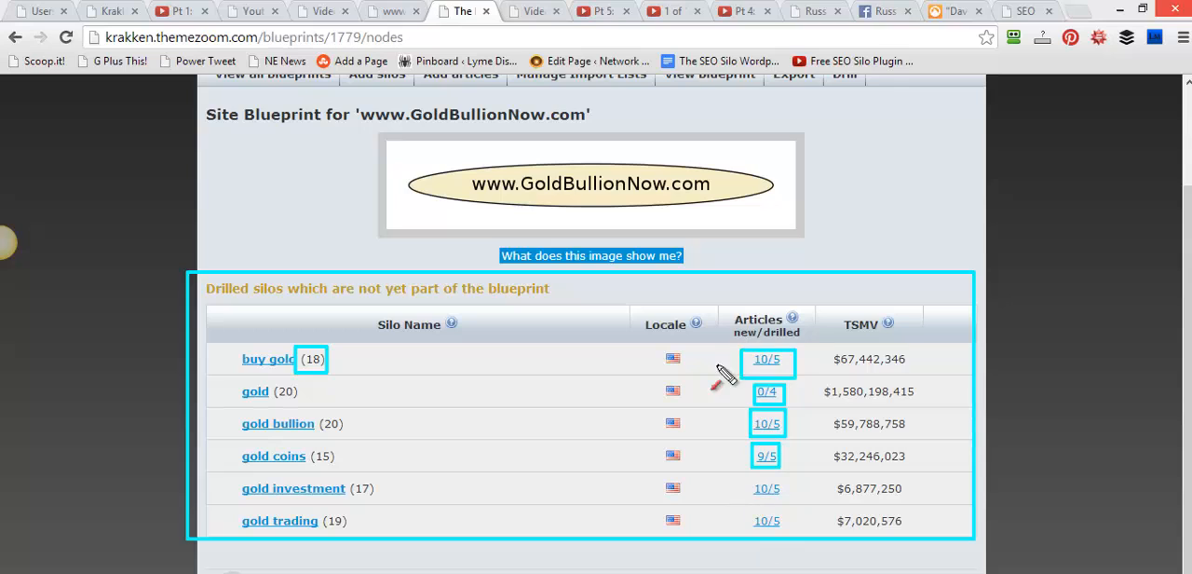
pyautogui.moveTo(711, 390); pyautogui.dragTo(736, 346)
pyautogui.moveTo(823, 366); pyautogui.dragTo(794, 347)
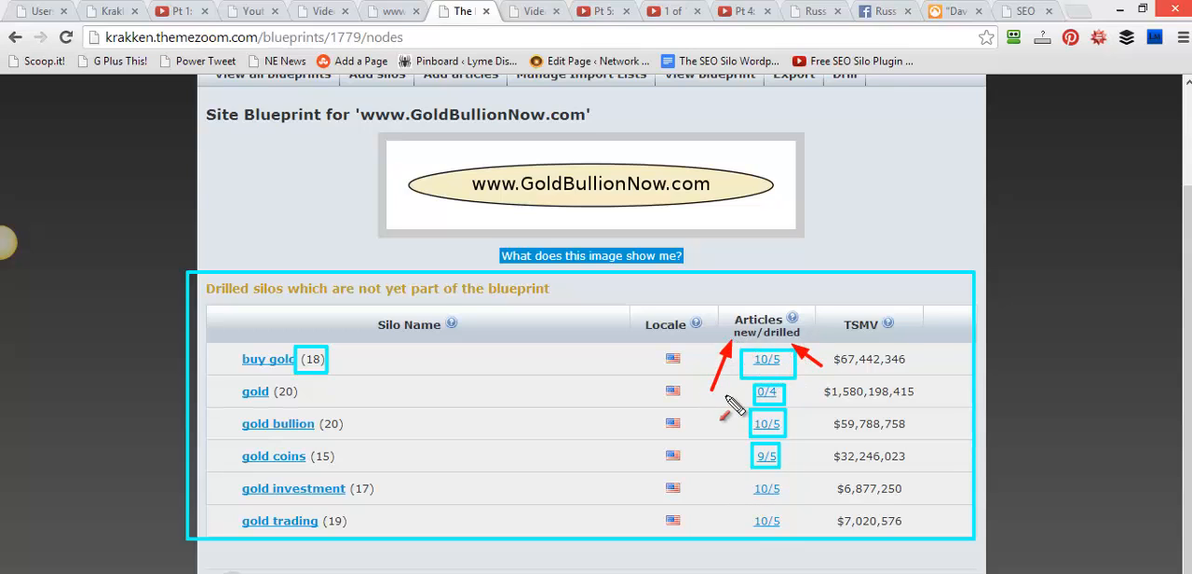
pyautogui.moveTo(745, 387)
pyautogui.mouseDown()
pyautogui.moveTo(751, 371)
pyautogui.moveTo(791, 366)
pyautogui.mouseUp()
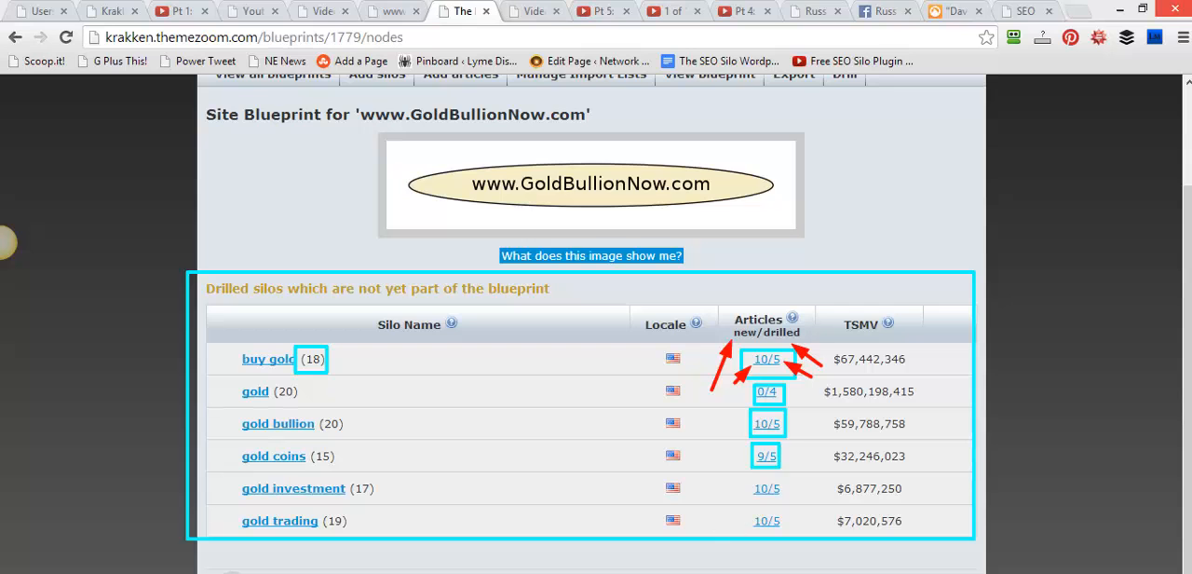
pyautogui.press('Escape')
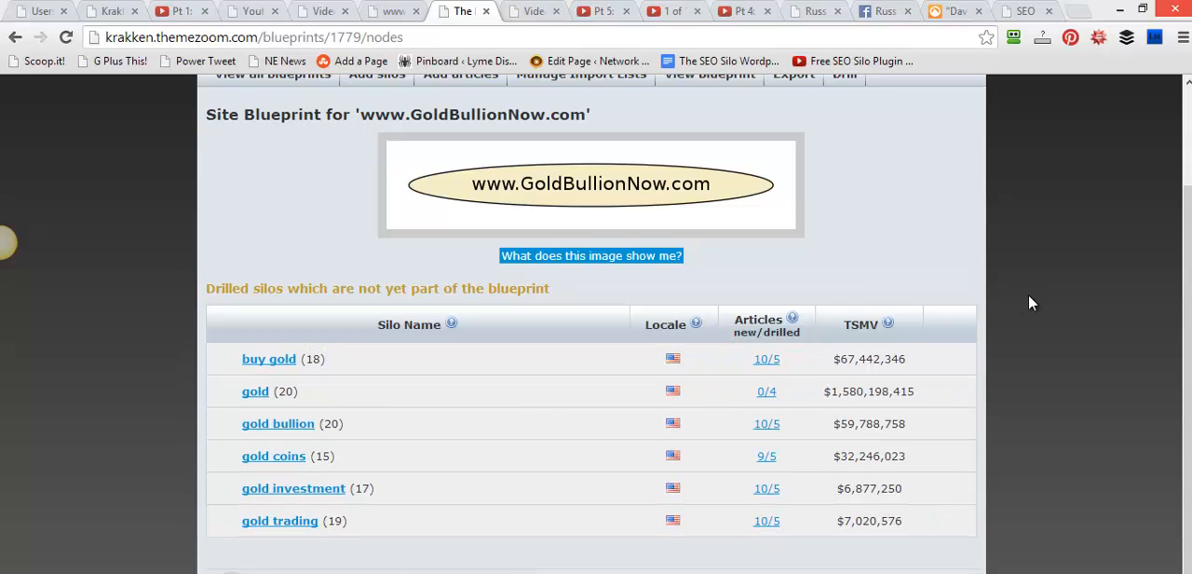
# Open the buy gold silo's article list and look over its drilled and undrilled articles
pyautogui.moveTo(1188, 242); pyautogui.dragTo(982, 369)
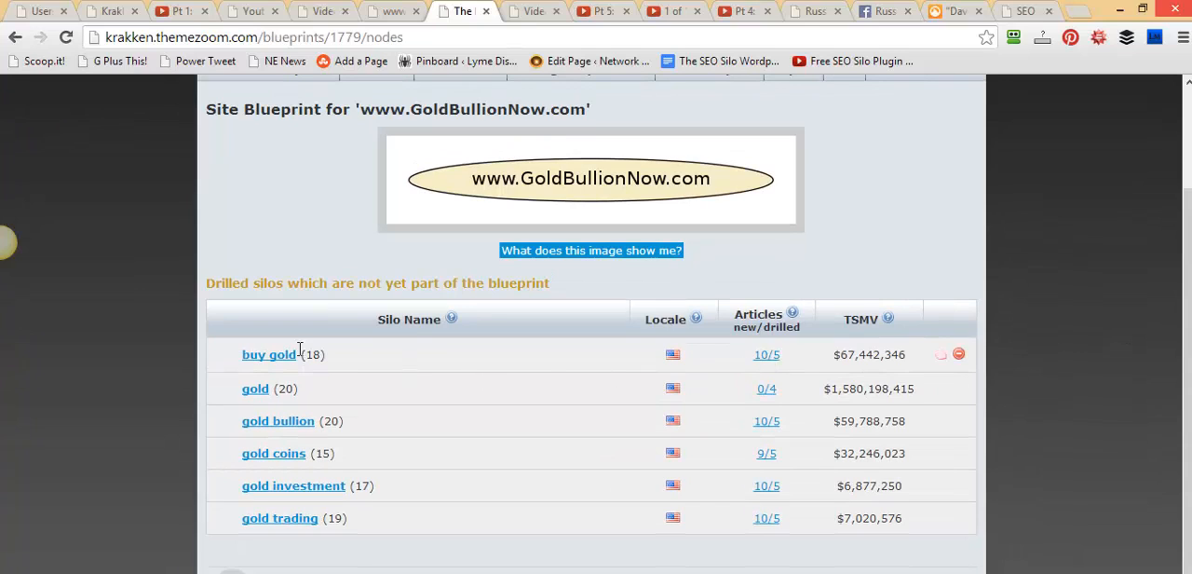
pyautogui.click(763, 361)
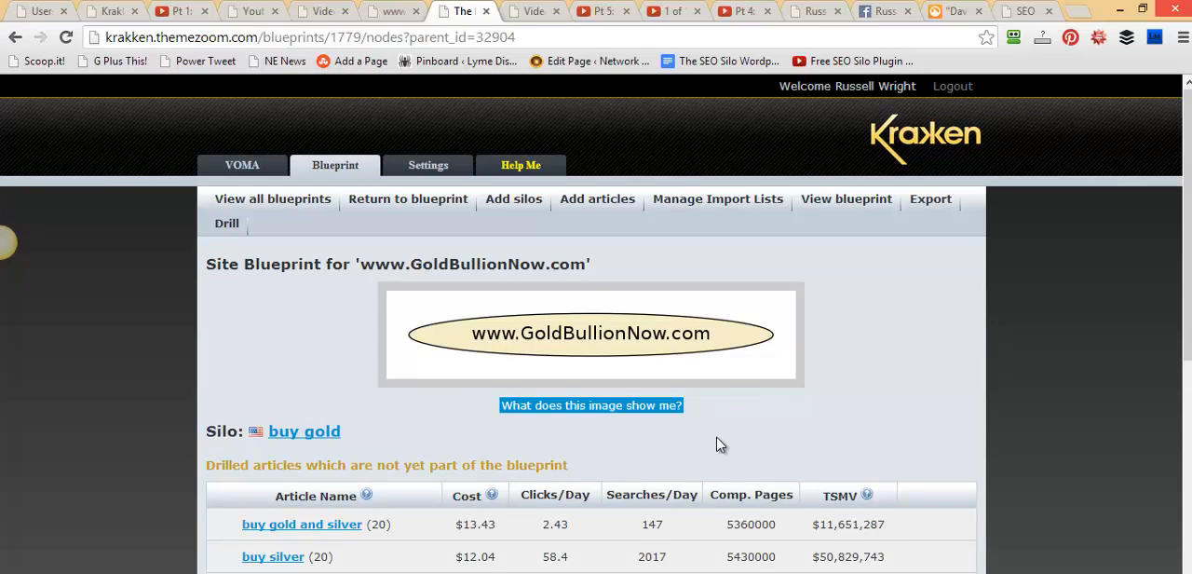
pyautogui.scroll(-3, 717, 444)
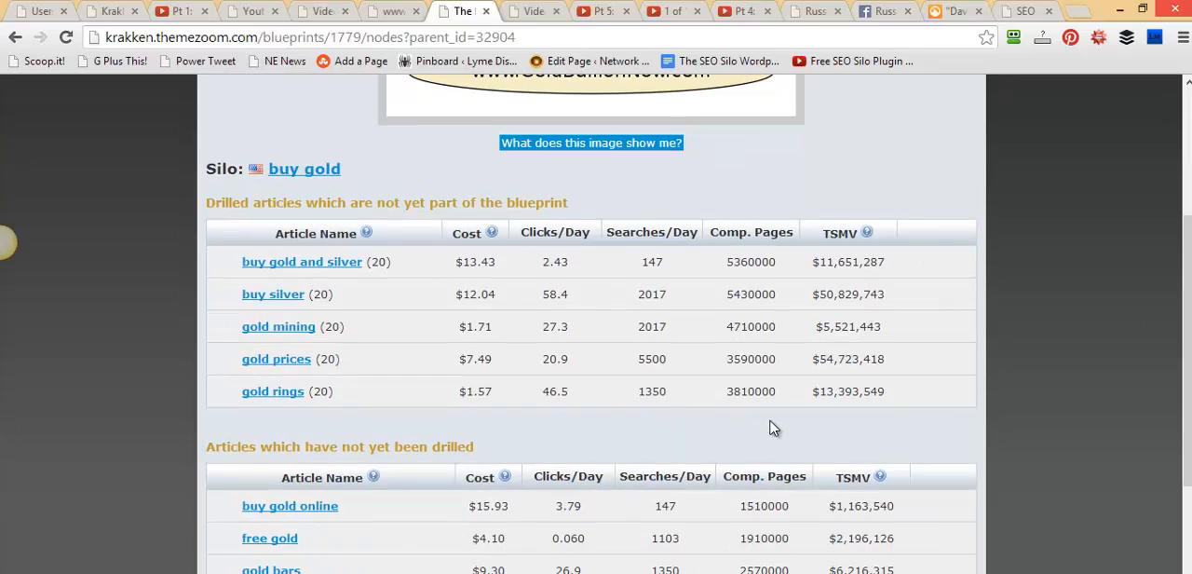
pyautogui.scroll(2, 771, 427)
pyautogui.scroll(-1, 771, 427)
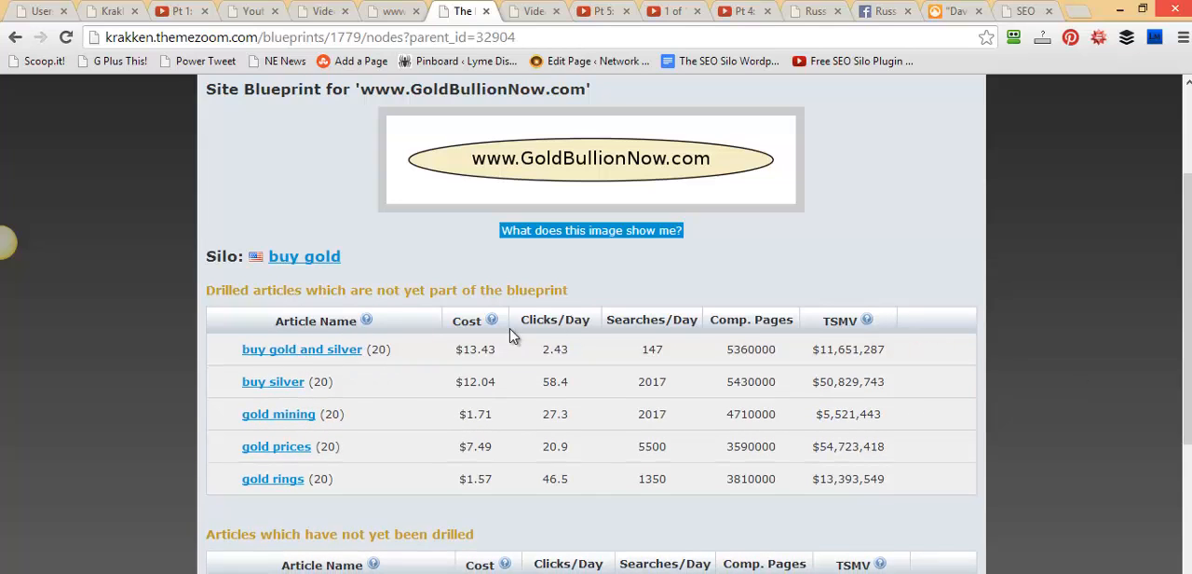
# Examine the cost, daily searches, competing pages and TSMV of the buy gold and silver article
pyautogui.moveTo(495, 350); pyautogui.dragTo(461, 350)
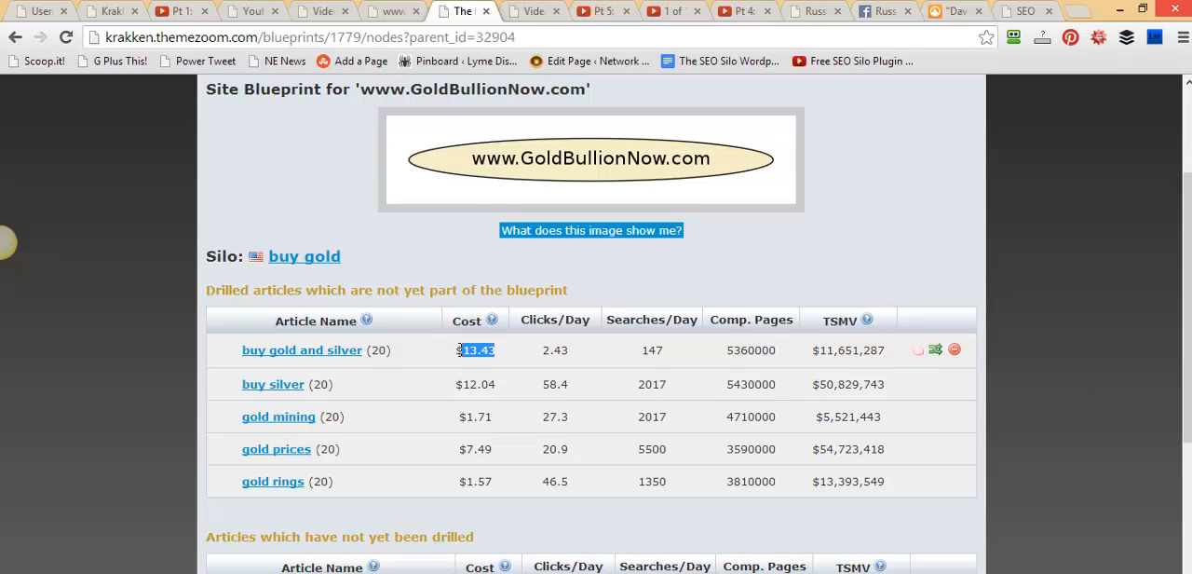
pyautogui.moveTo(679, 347); pyautogui.dragTo(643, 344)
pyautogui.moveTo(724, 350); pyautogui.dragTo(779, 351)
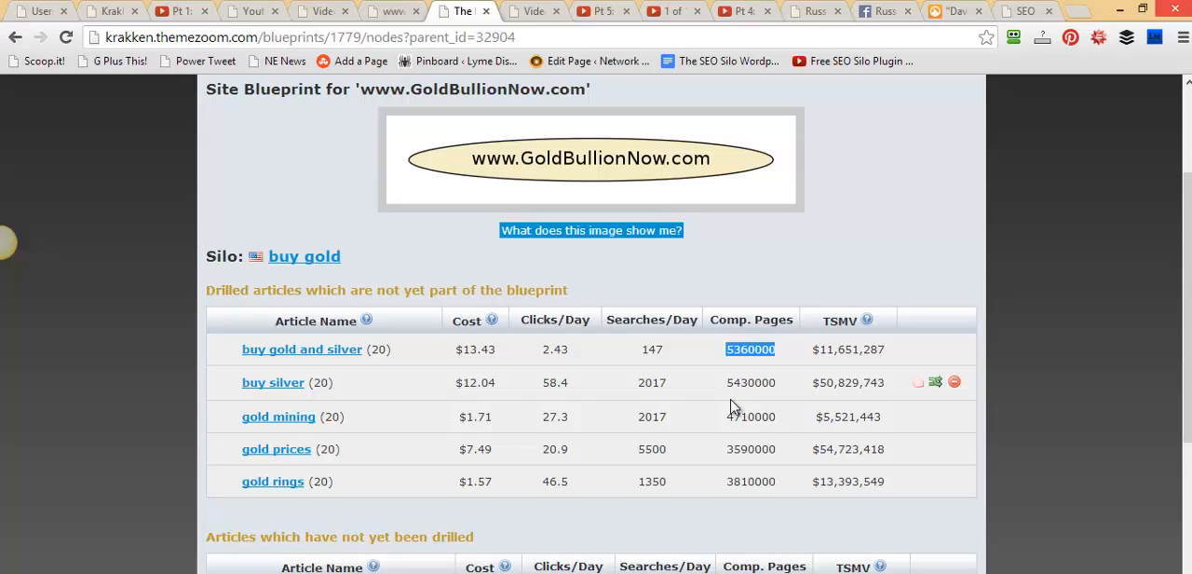
pyautogui.click(789, 372)
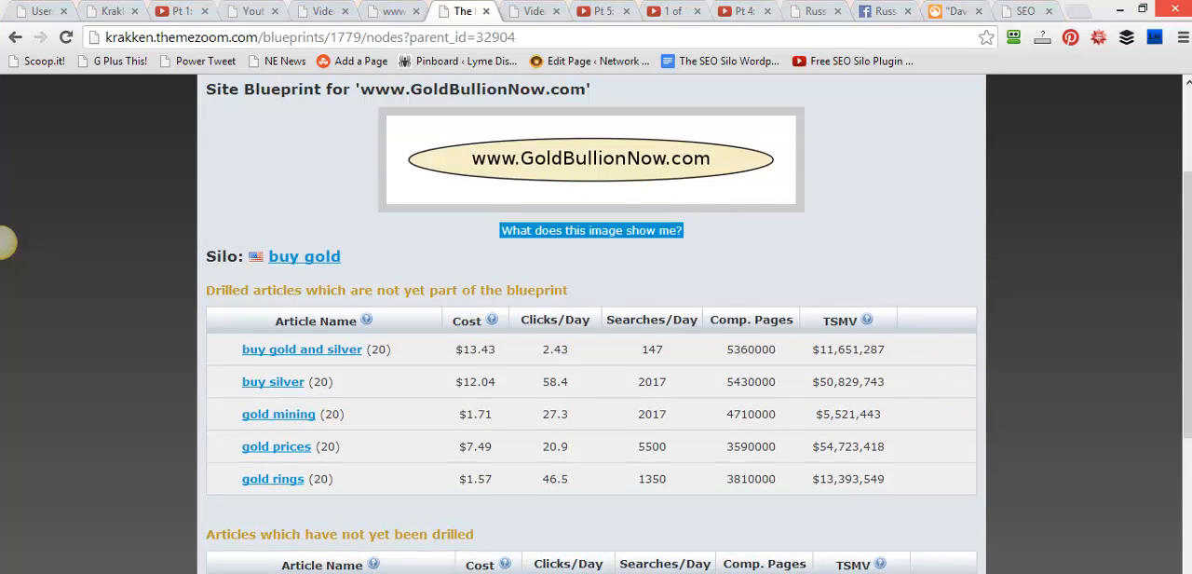
pyautogui.moveTo(754, 389); pyautogui.dragTo(896, 358)
pyautogui.press('Escape')
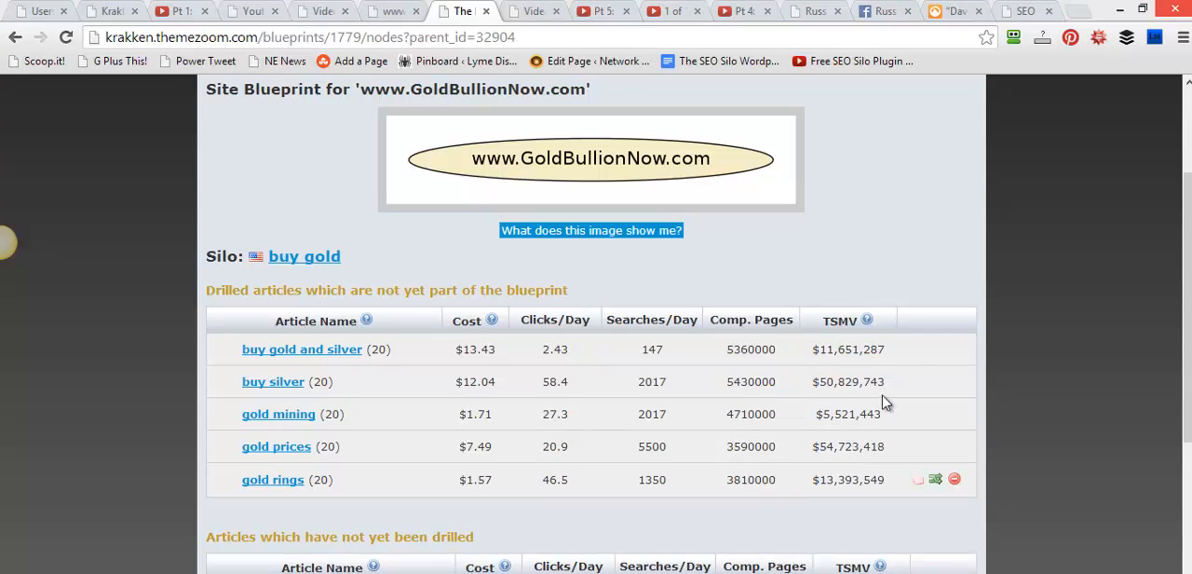
pyautogui.moveTo(904, 346)
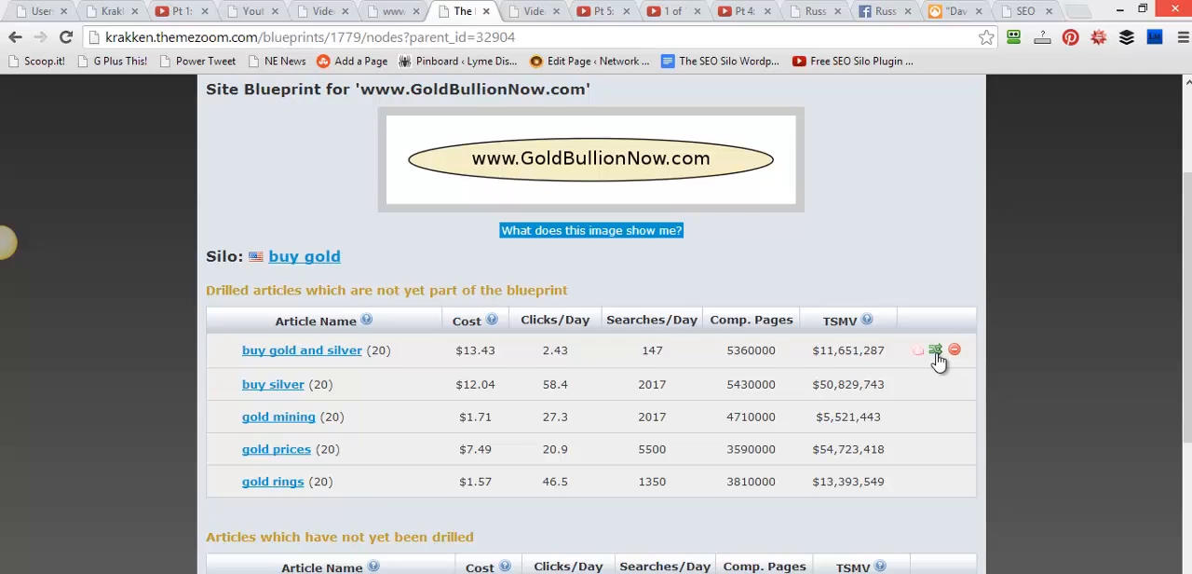
# Compare the drilled articles outside the blueprint with the articles not yet drilled in the buy gold silo
pyautogui.moveTo(569, 291); pyautogui.dragTo(203, 291)
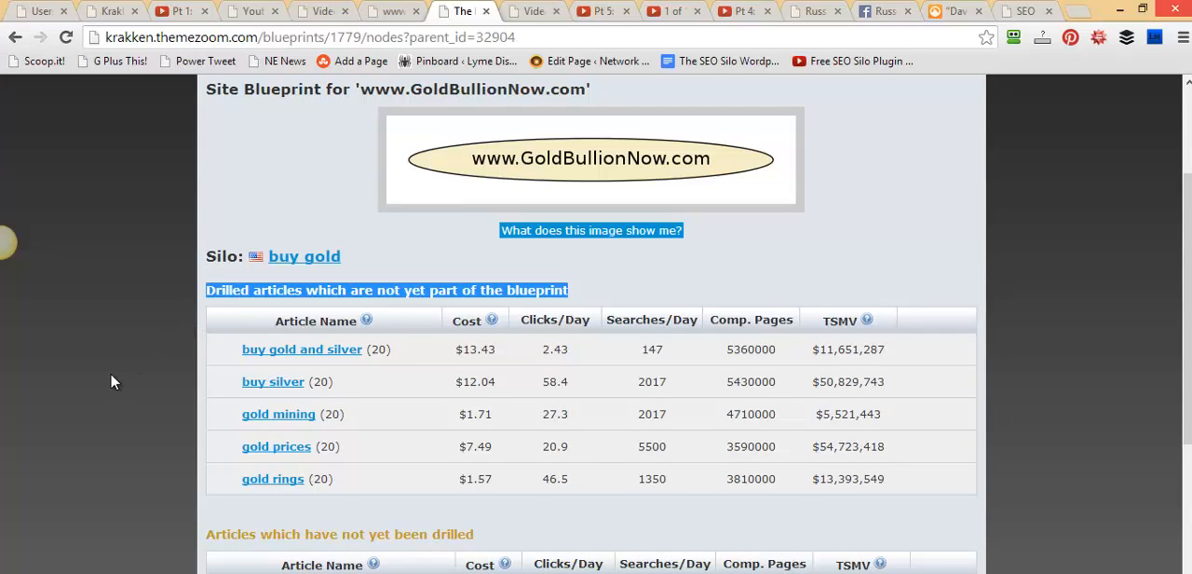
pyautogui.scroll(-2, 140, 442)
pyautogui.moveTo(512, 359); pyautogui.dragTo(211, 365)
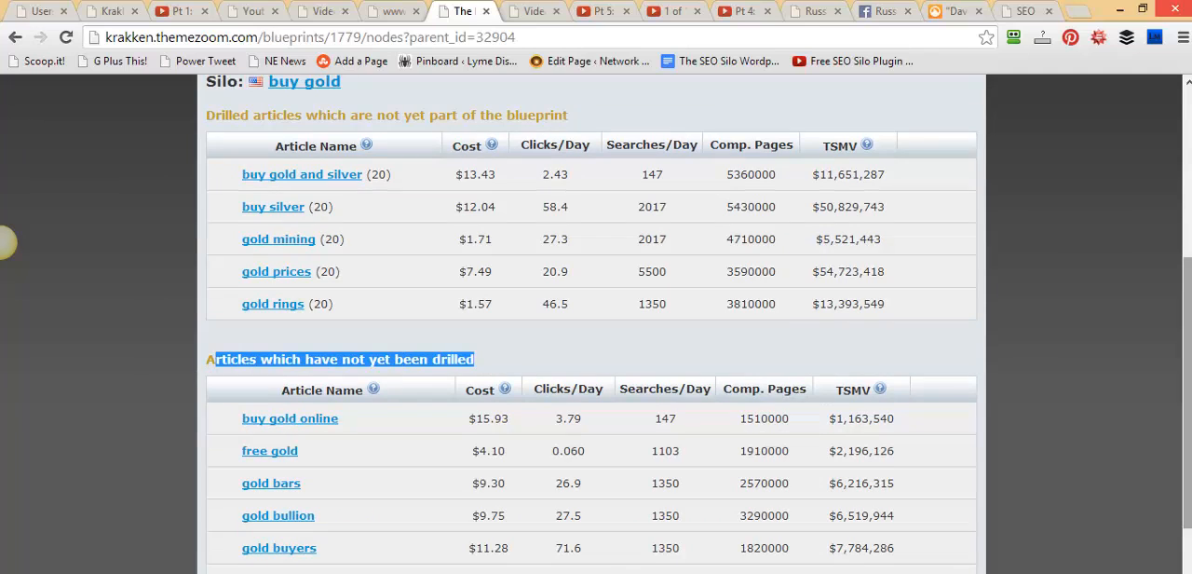
pyautogui.scroll(-2, 1178, 340)
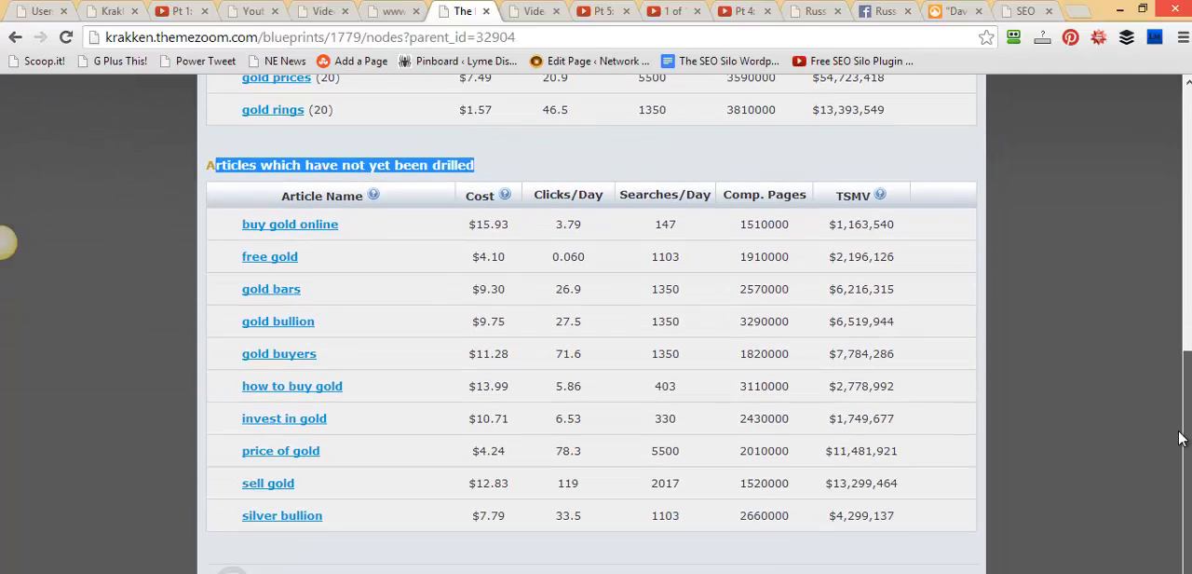
pyautogui.moveTo(1179, 438); pyautogui.dragTo(1177, 147)
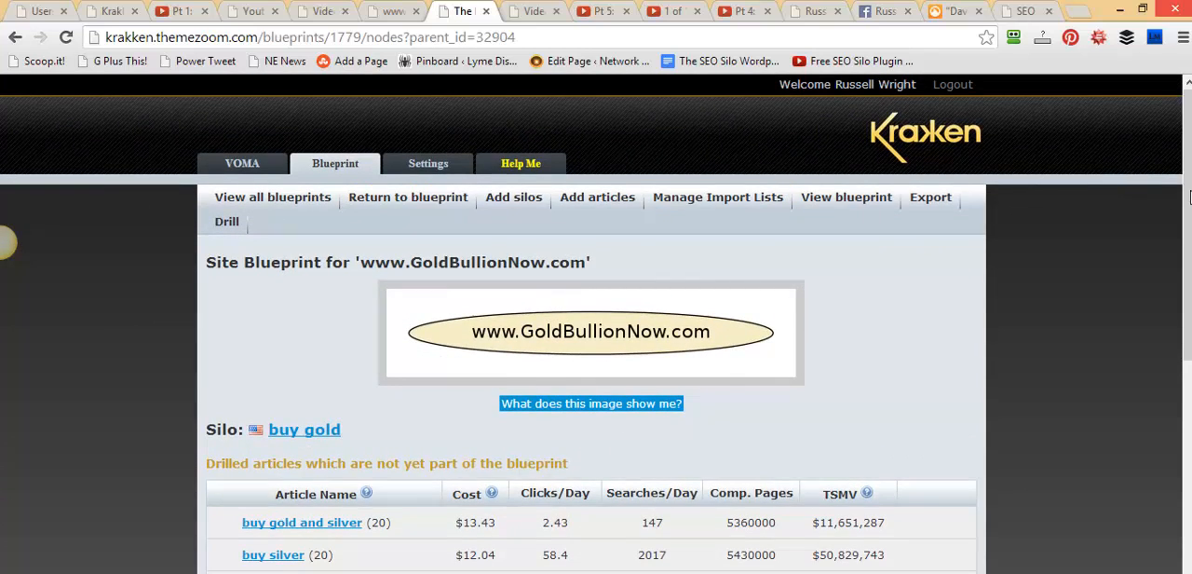
pyautogui.moveTo(1188, 196); pyautogui.dragTo(1188, 380)
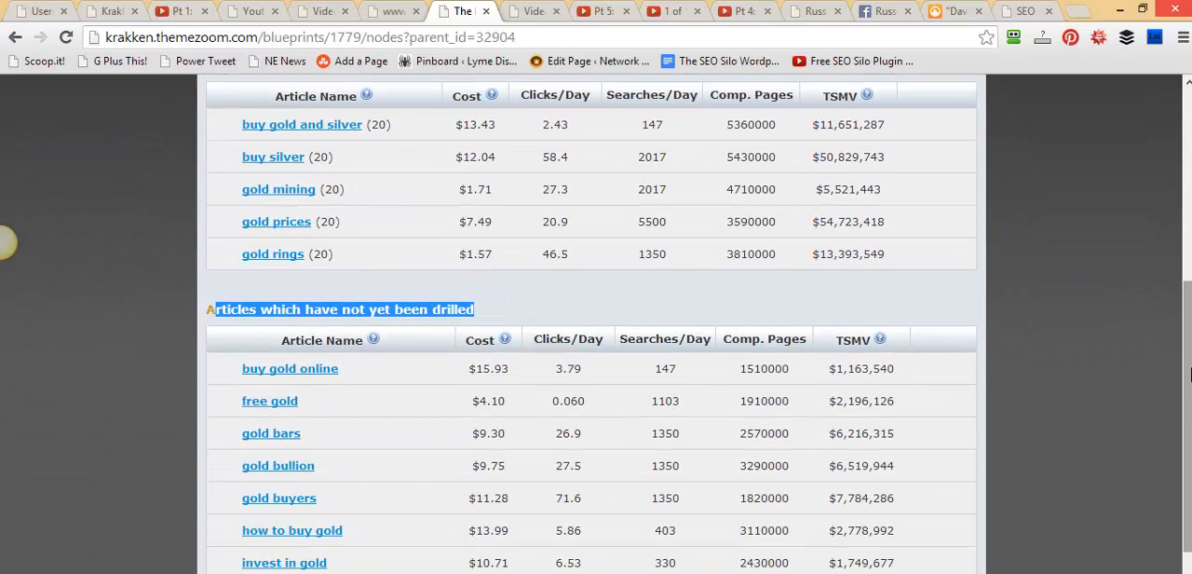
pyautogui.scroll(2, 652, 372)
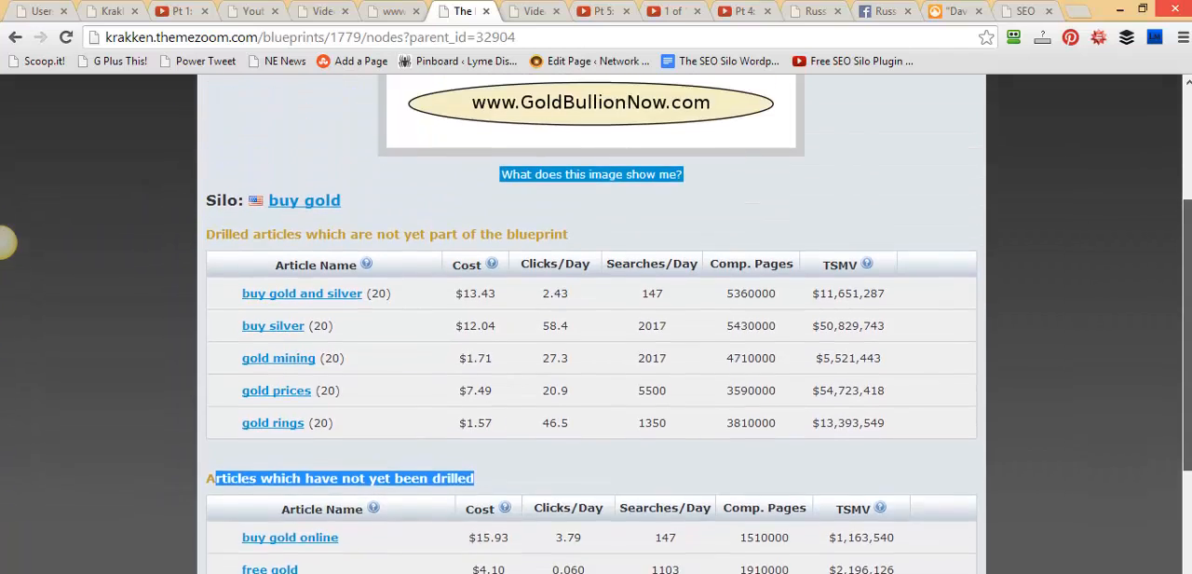
pyautogui.scroll(1, 652, 372)
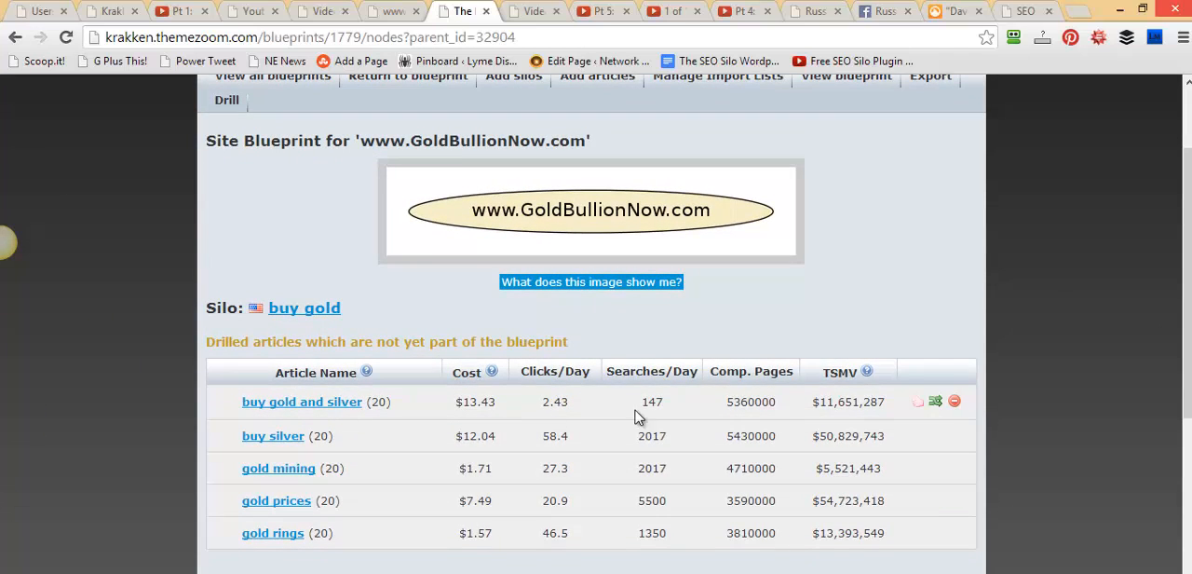
# Try to add the buy gold and silver article to the blueprint, then check which silo it belongs to
pyautogui.click(919, 413)
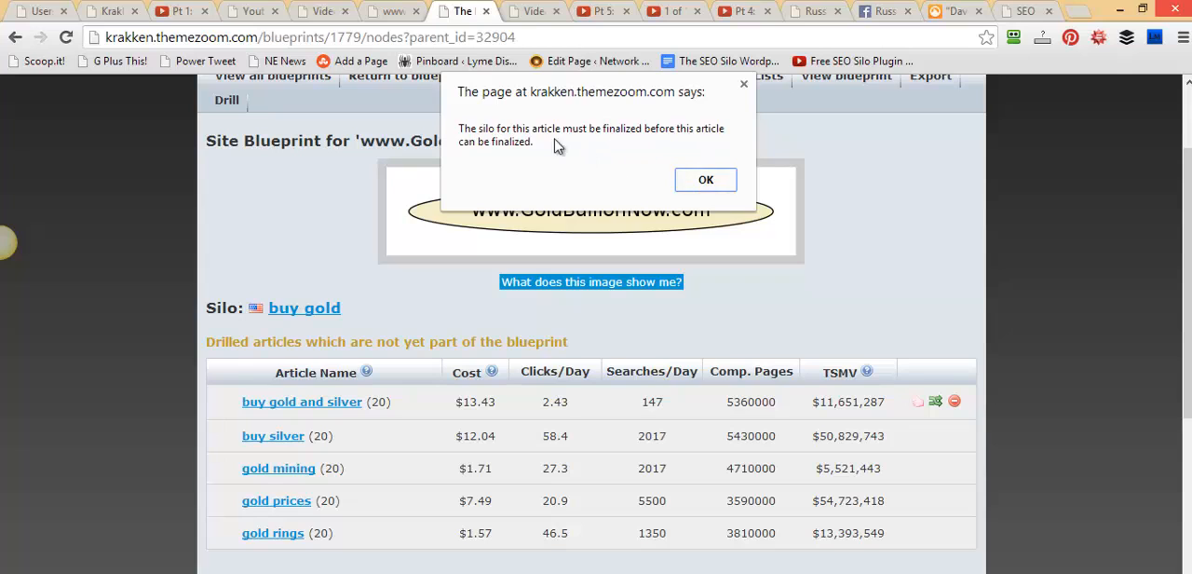
pyautogui.click(706, 180)
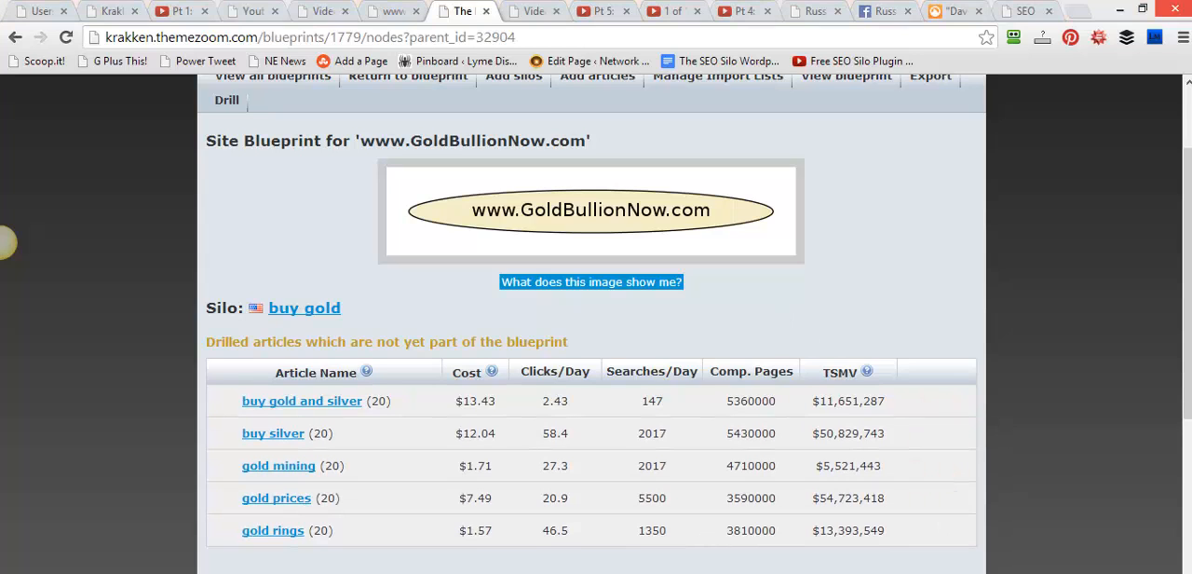
pyautogui.moveTo(886, 406)
pyautogui.moveTo(424, 453); pyautogui.dragTo(326, 380)
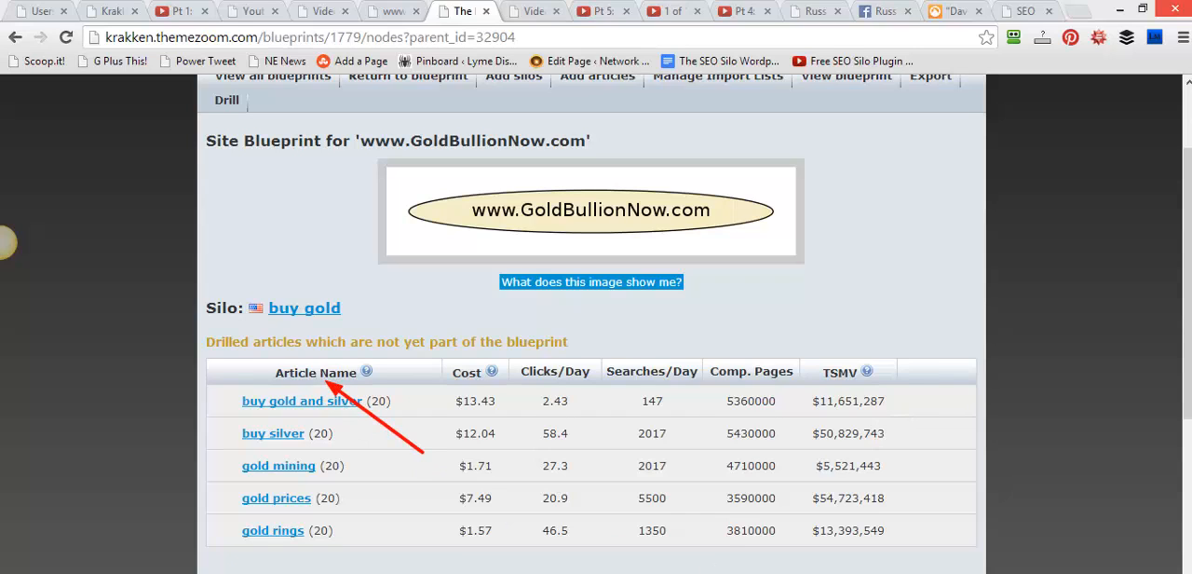
pyautogui.moveTo(471, 396); pyautogui.dragTo(352, 319)
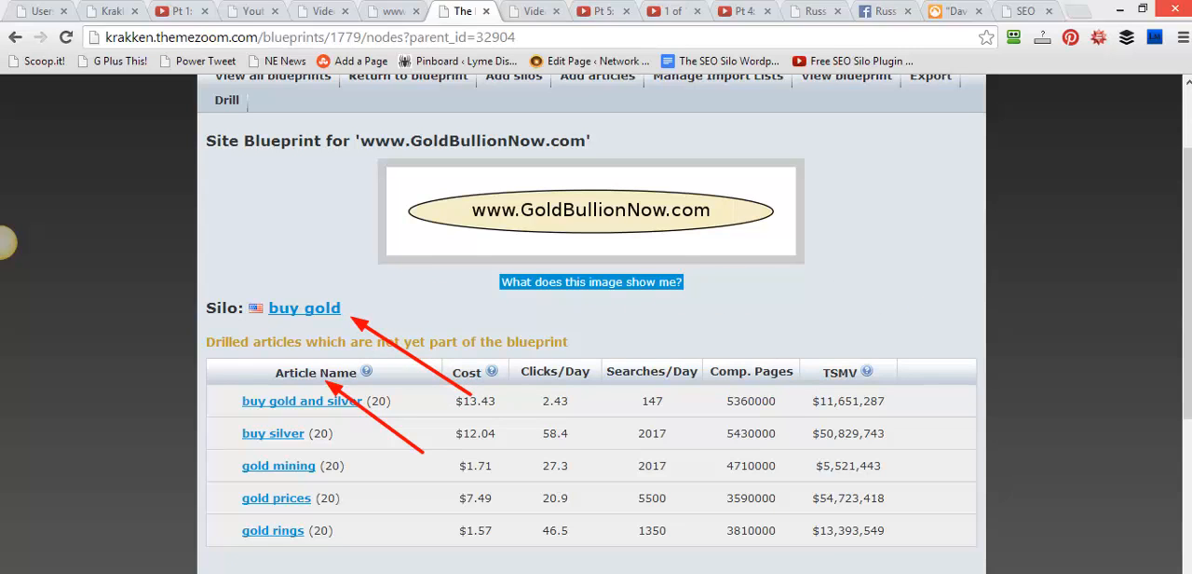
pyautogui.press('Escape')
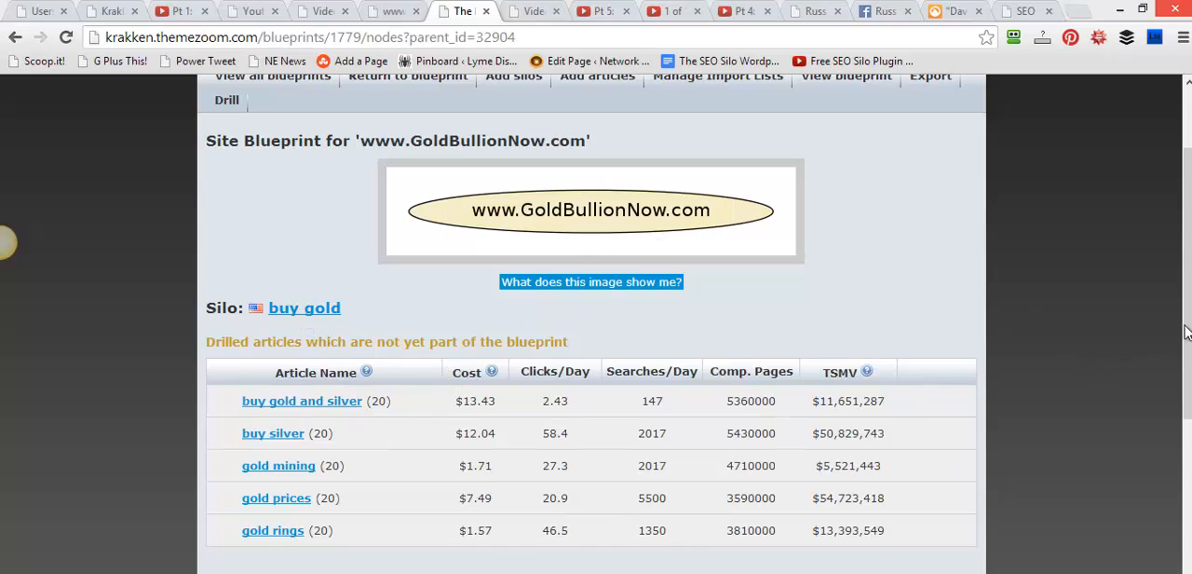
pyautogui.scroll(2, 1189, 282)
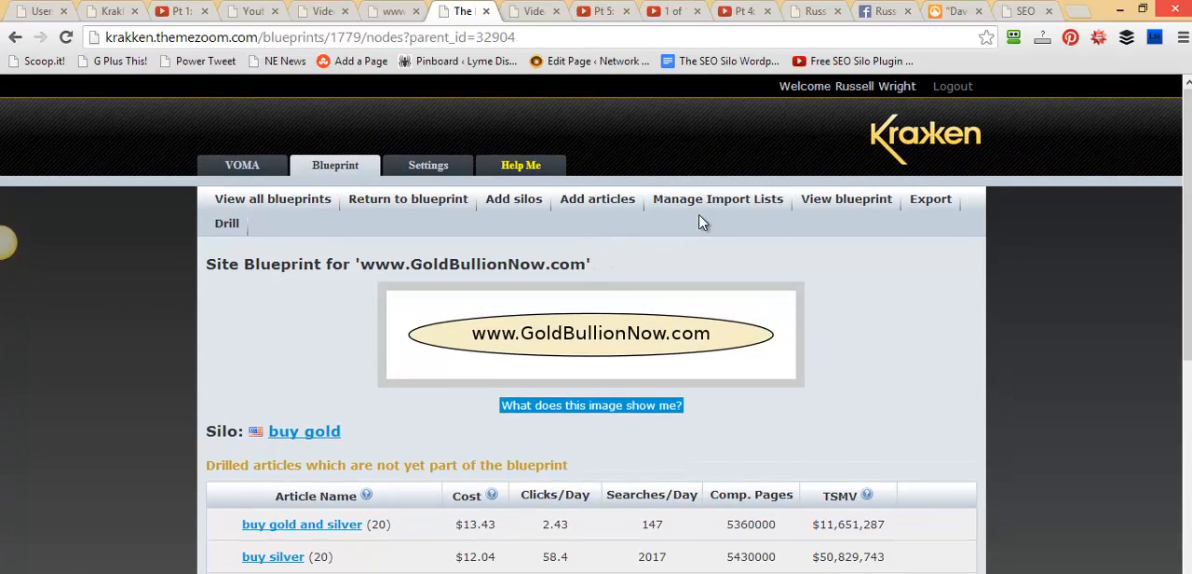
pyautogui.click(827, 203)
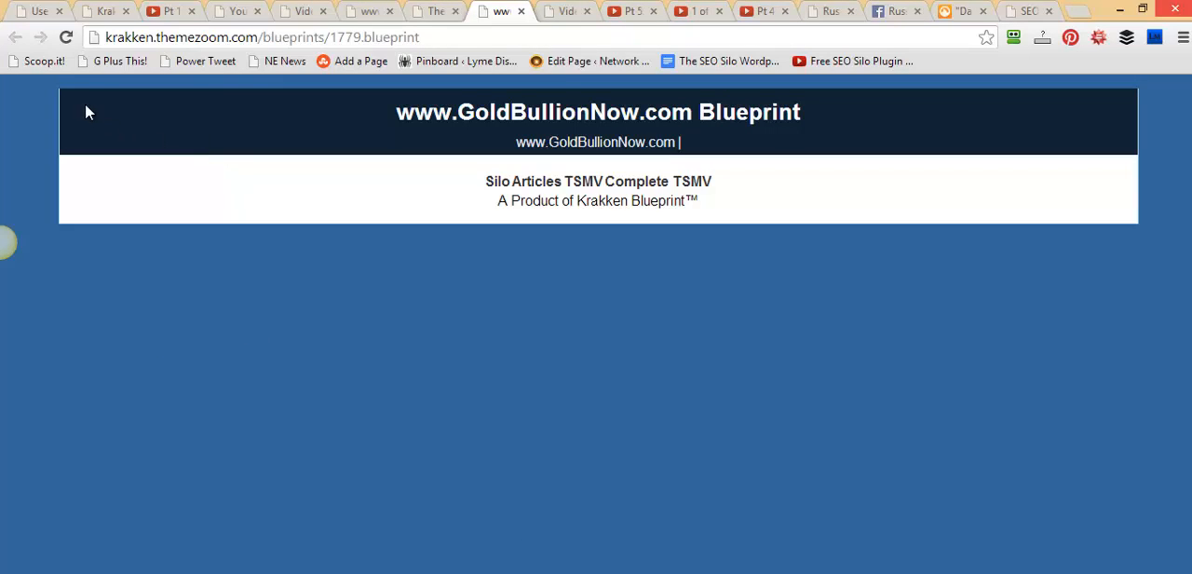
pyautogui.click(433, 9)
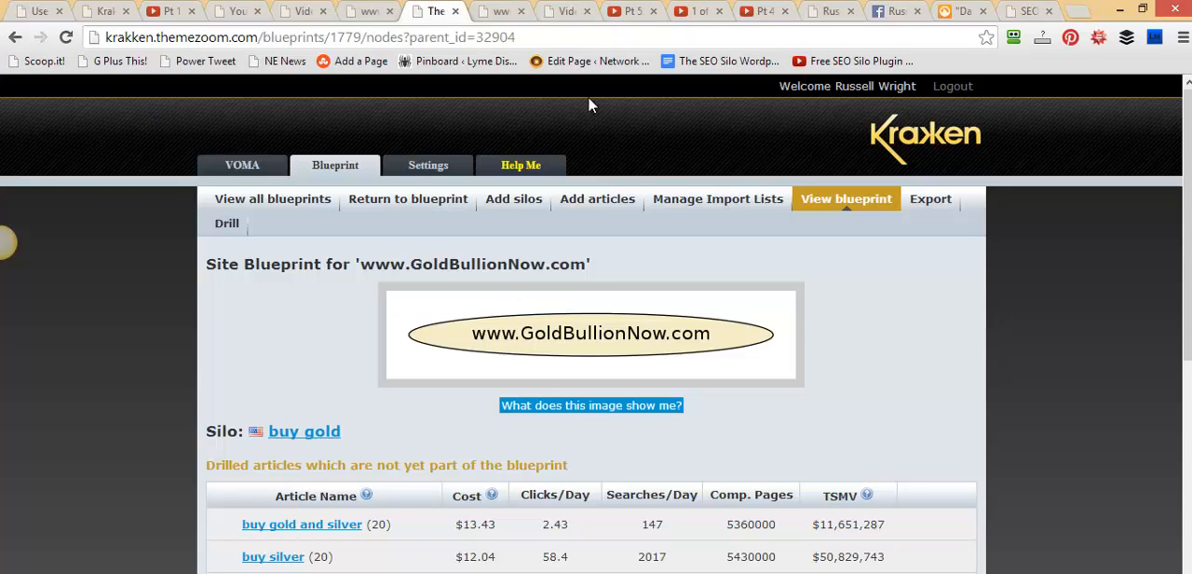
# Return to the site blueprint's silo list and add the buy gold silo to the blueprint
pyautogui.click(427, 208)
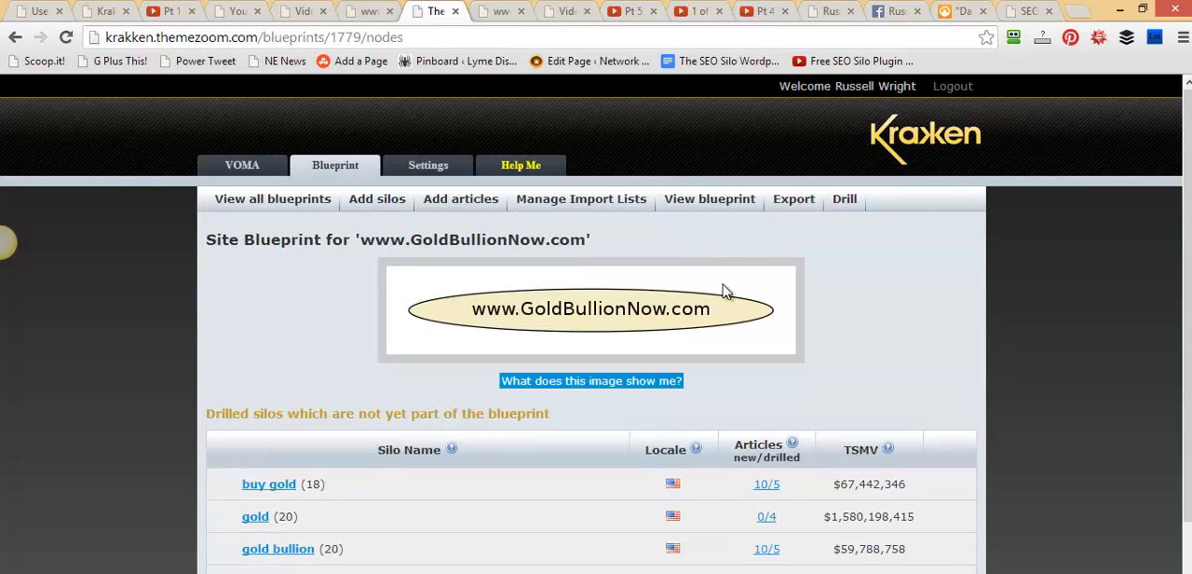
pyautogui.scroll(-2, 726, 293)
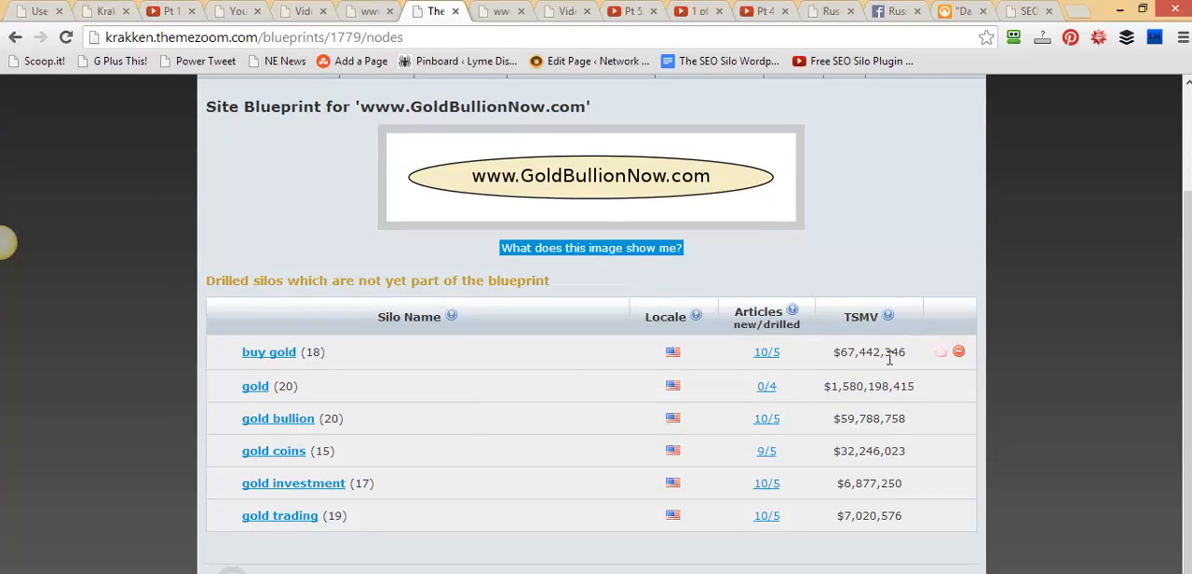
pyautogui.click(941, 353)
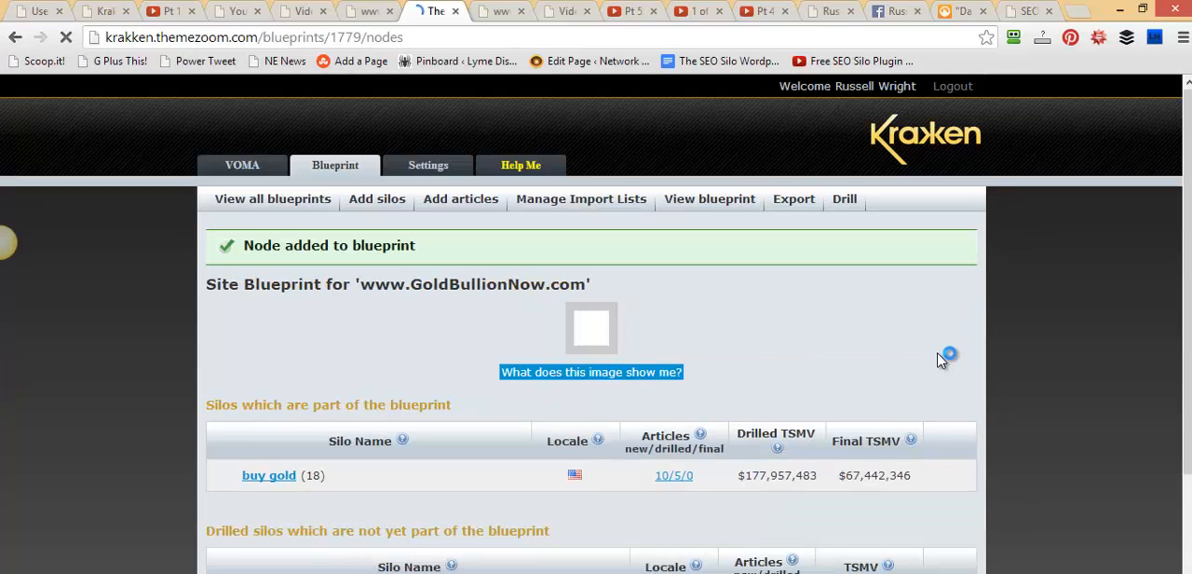
pyautogui.moveTo(1186, 217); pyautogui.dragTo(1186, 306)
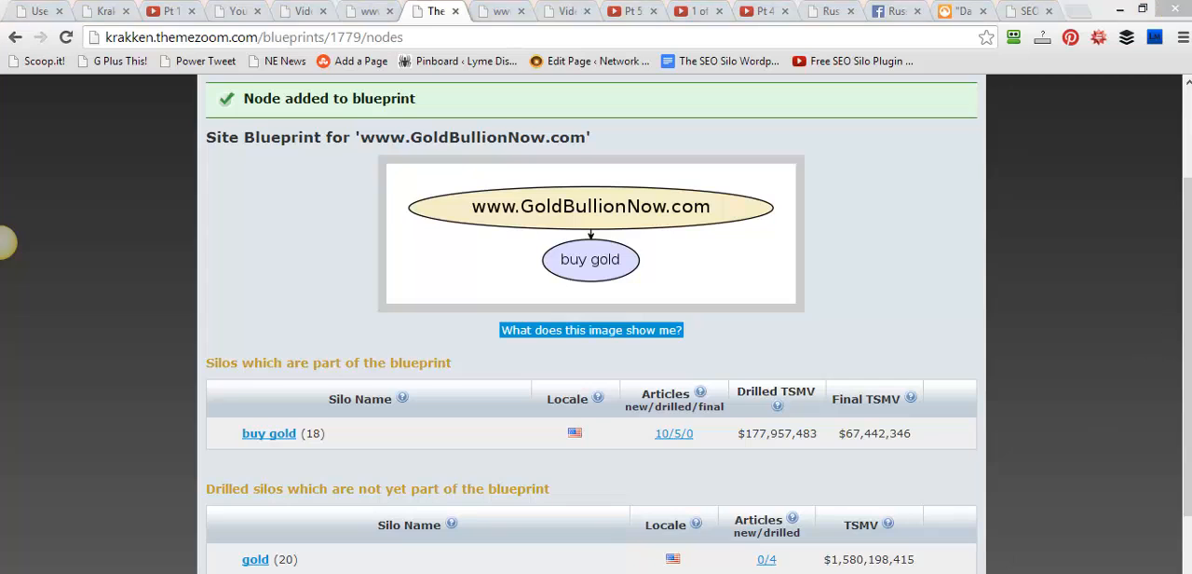
pyautogui.moveTo(793, 381)
pyautogui.mouseDown()
pyautogui.moveTo(652, 343)
pyautogui.moveTo(624, 290)
pyautogui.moveTo(636, 283)
pyautogui.mouseUp()
pyautogui.moveTo(859, 212); pyautogui.dragTo(785, 212)
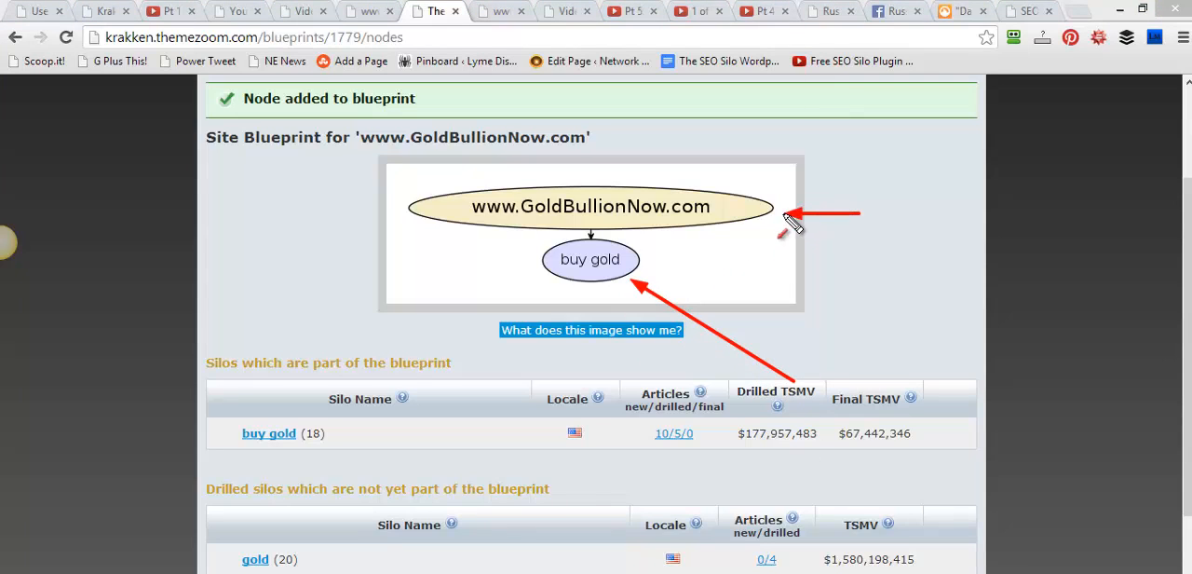
pyautogui.moveTo(347, 194); pyautogui.dragTo(407, 203)
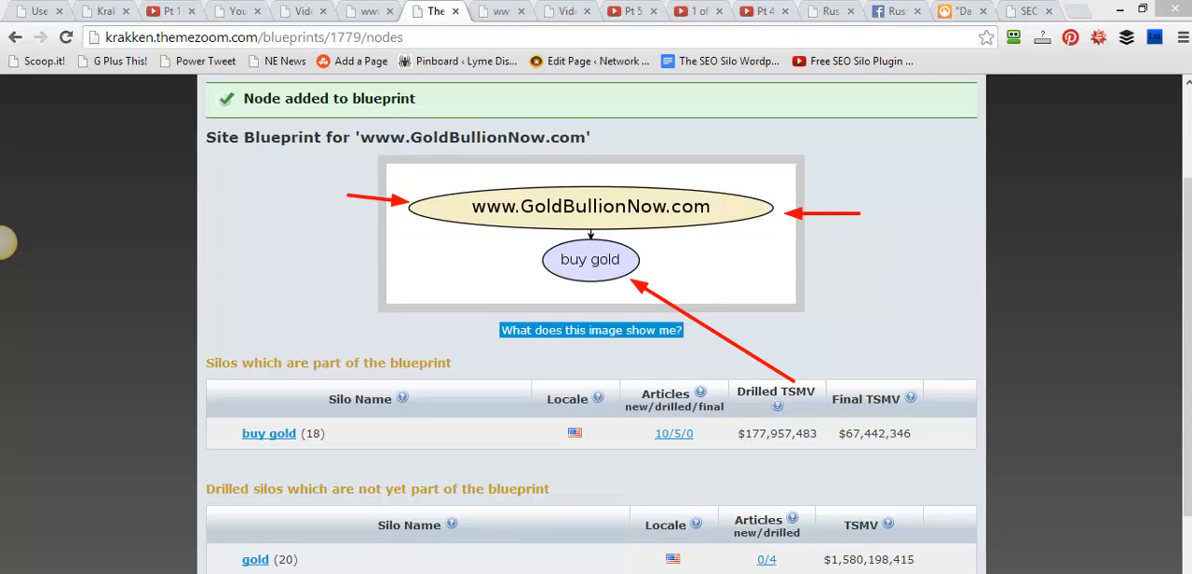
pyautogui.press('Escape')
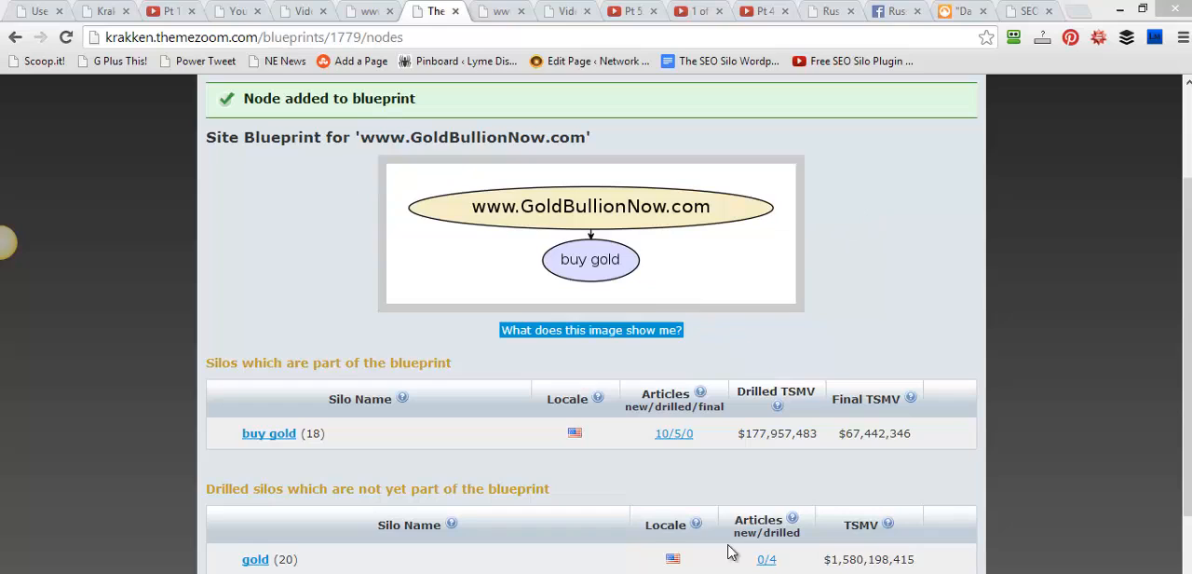
# Open the buy gold silo's articles and add the drilled buy gold and silver article to the blueprint
pyautogui.click(678, 438)
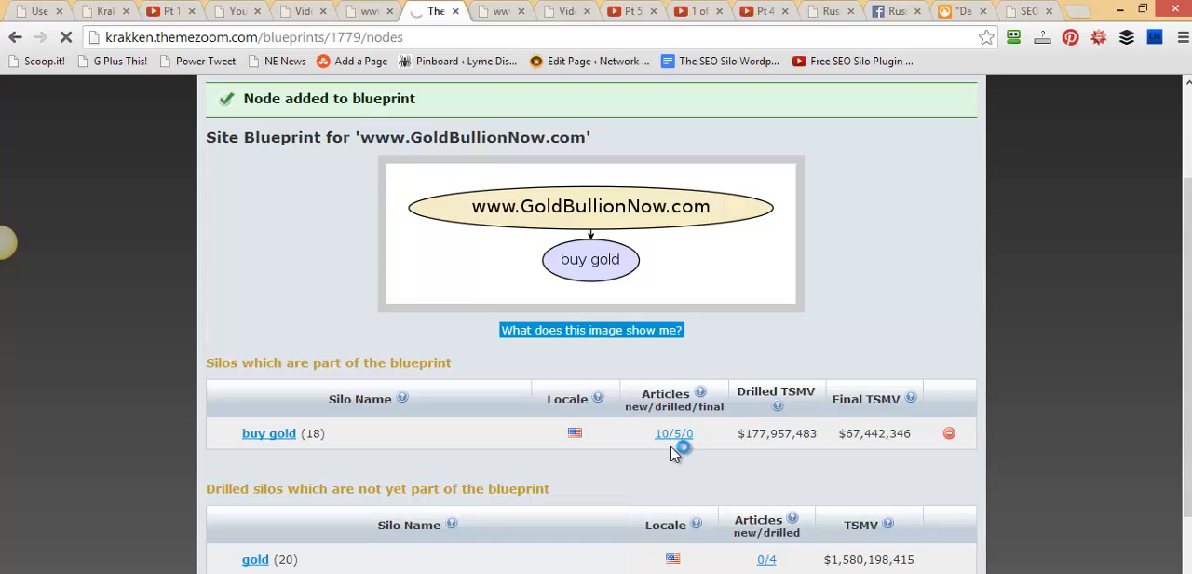
pyautogui.scroll(-2, 836, 481)
pyautogui.scroll(-2, 836, 480)
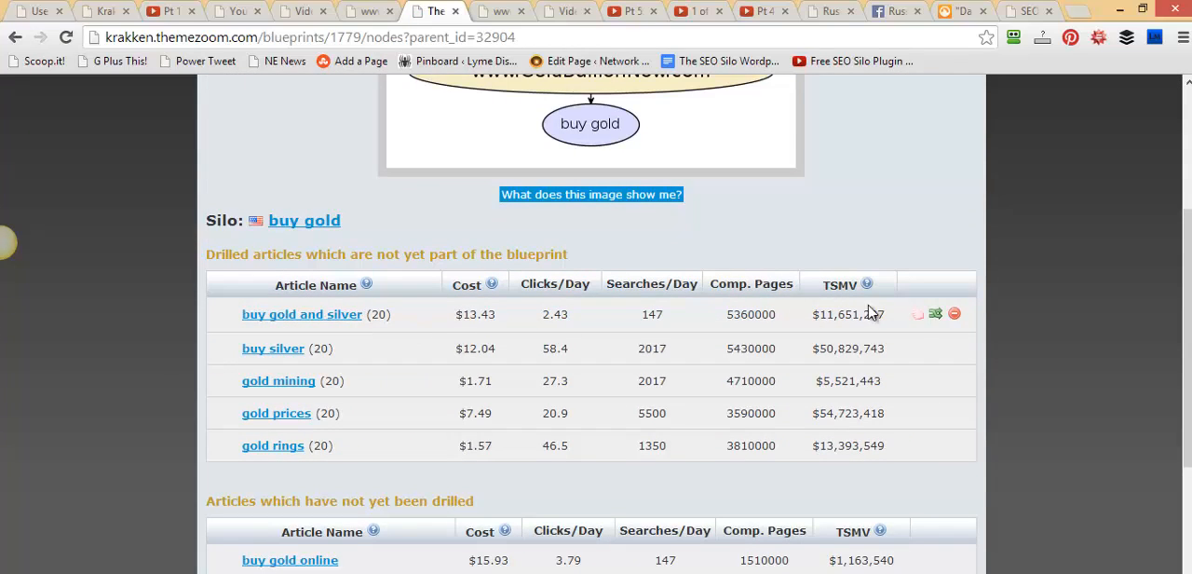
pyautogui.click(934, 316)
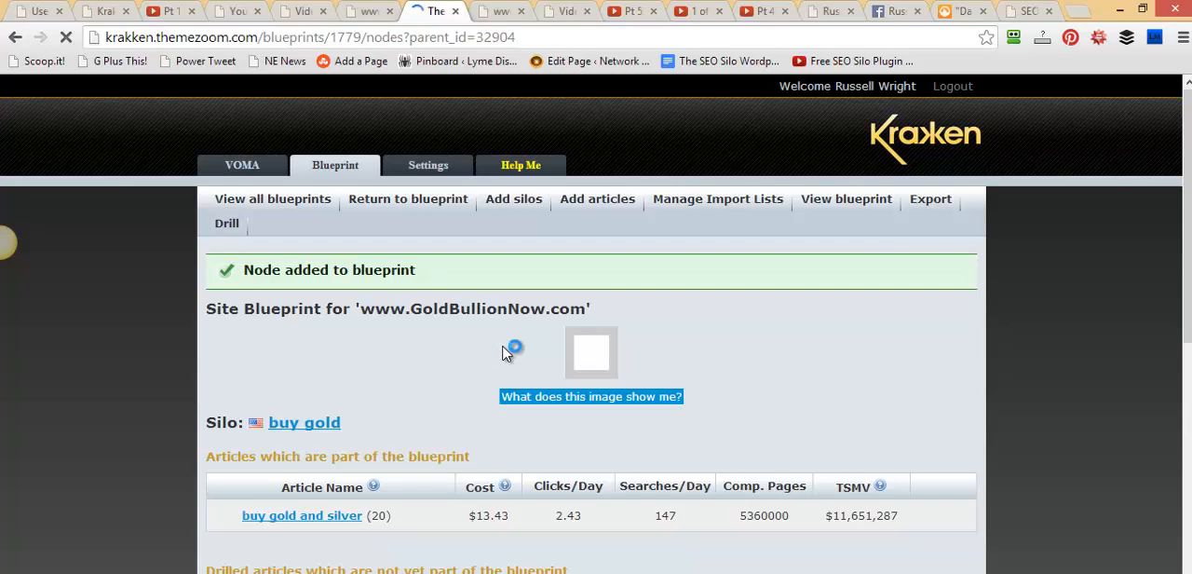
pyautogui.scroll(-4, 713, 426)
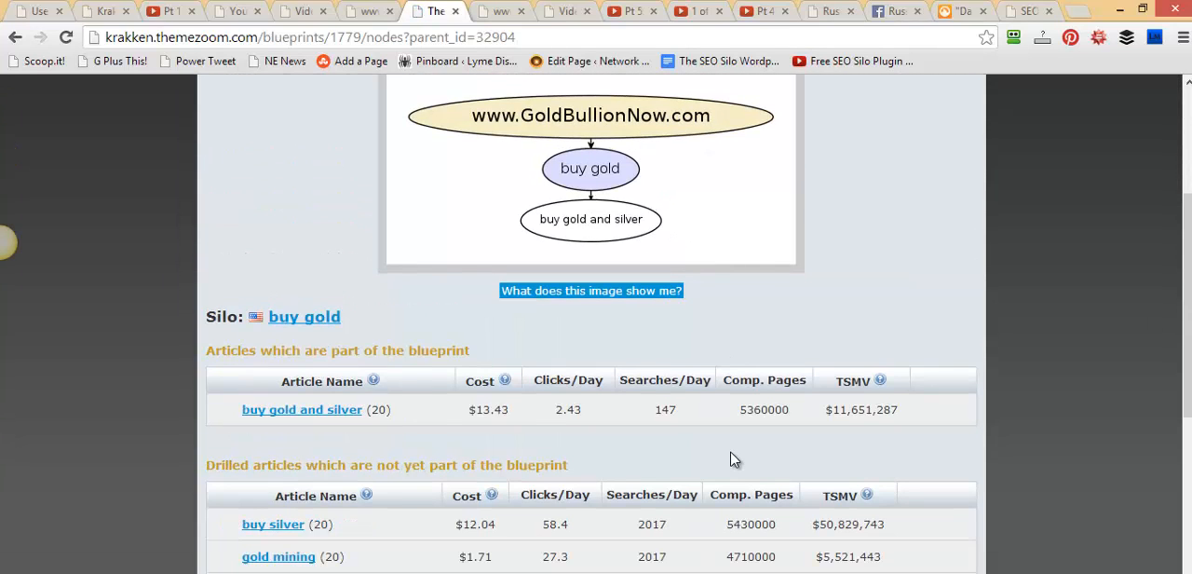
# Mark the buy gold node with a box and the buy gold and silver node with an arrow, and clear both
pyautogui.scroll(1, 730, 463)
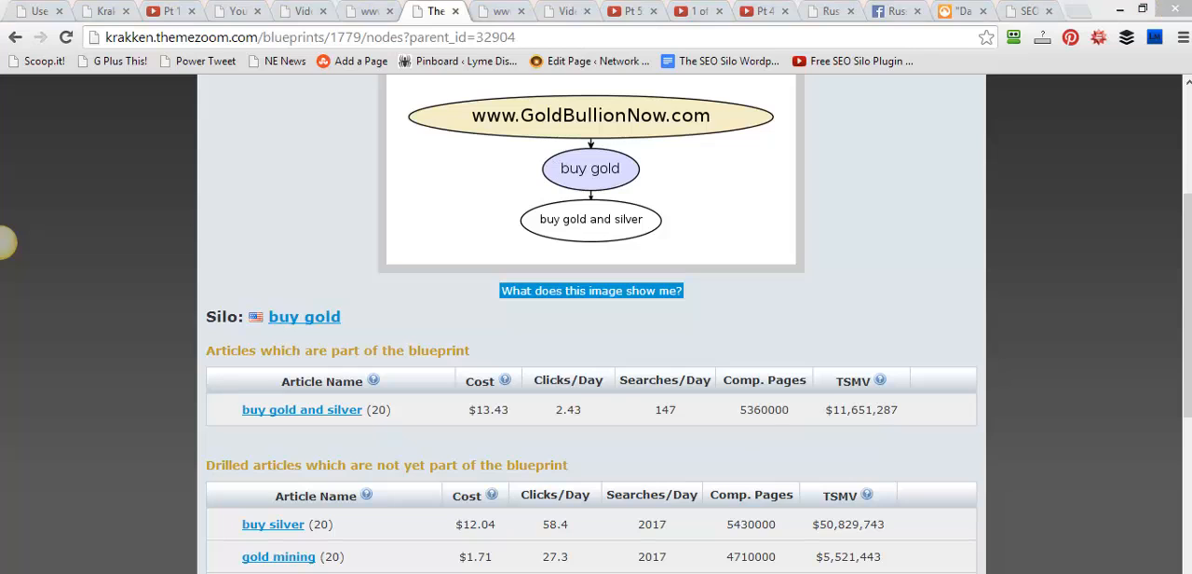
pyautogui.moveTo(500, 128)
pyautogui.mouseDown()
pyautogui.moveTo(591, 194)
pyautogui.moveTo(645, 184)
pyautogui.mouseUp()
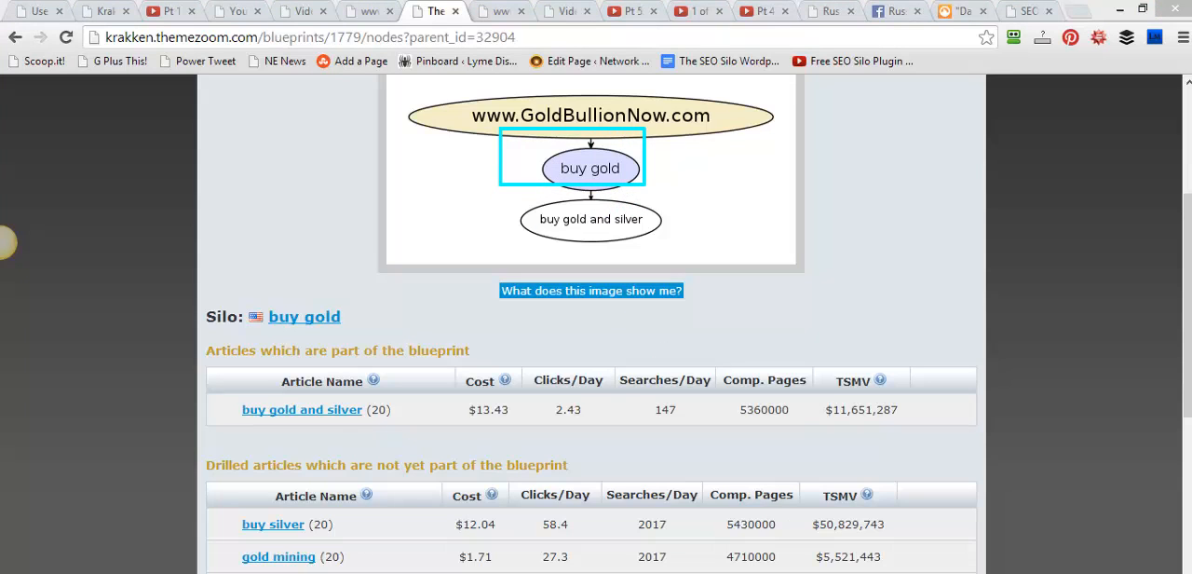
pyautogui.moveTo(787, 280)
pyautogui.mouseDown()
pyautogui.moveTo(694, 262)
pyautogui.moveTo(666, 244)
pyautogui.mouseUp()
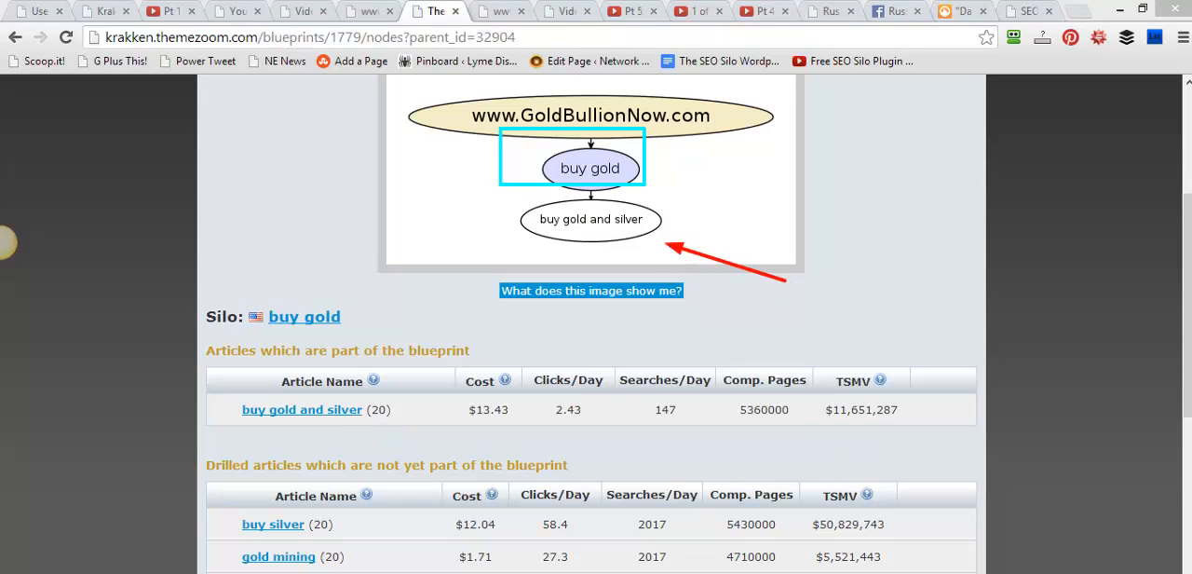
pyautogui.press('Escape')
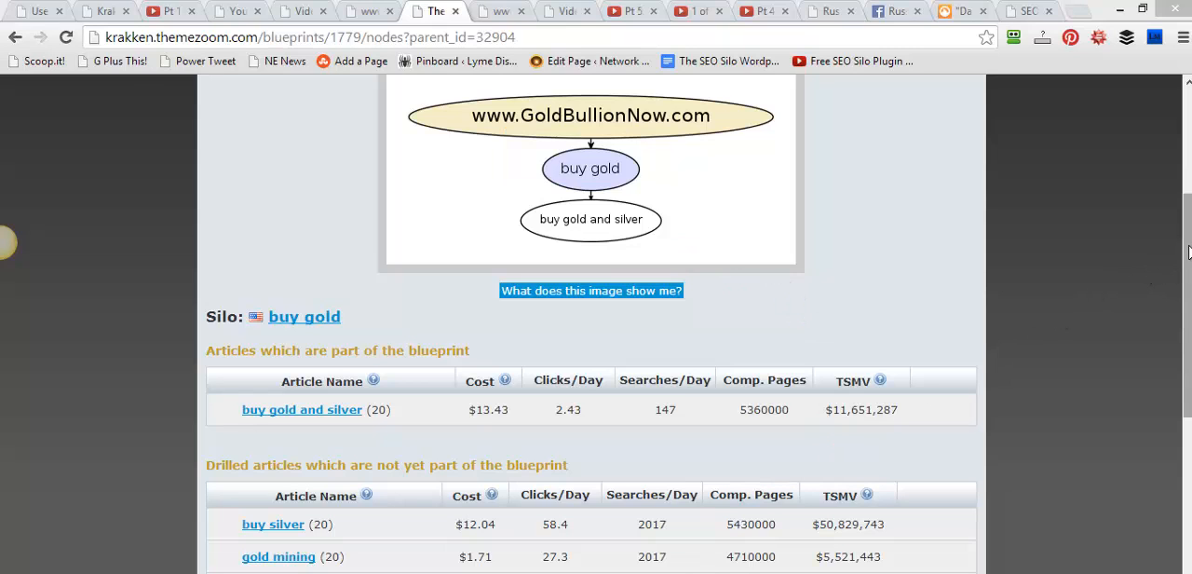
# Add the drilled gold rings article to the blueprint under the buy gold silo and check the updated diagram
pyautogui.scroll(1, 1188, 252)
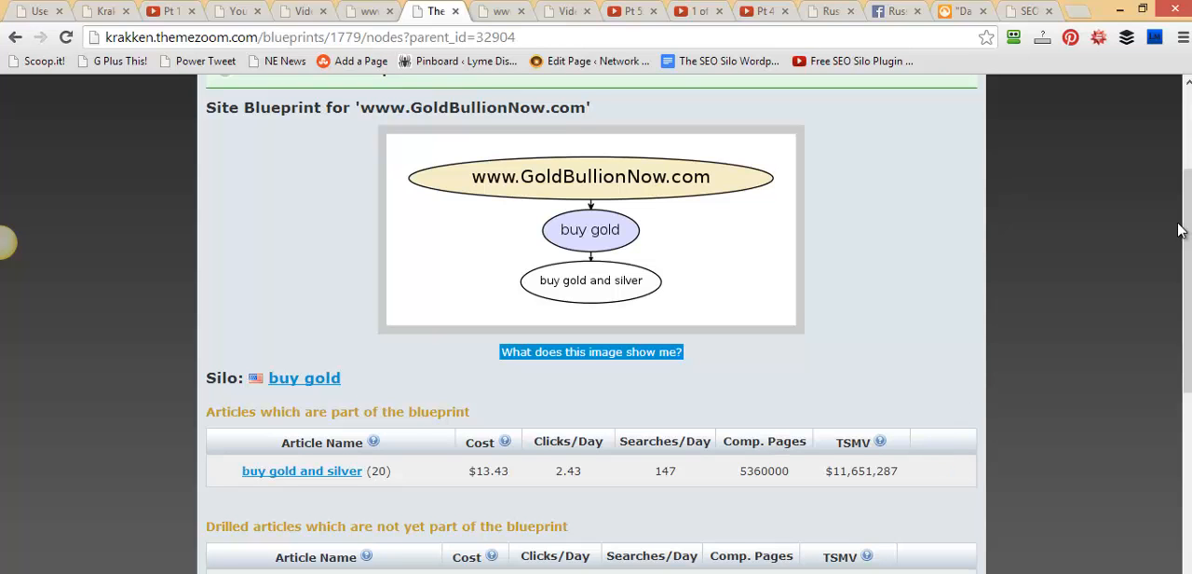
pyautogui.scroll(-3, 8, 242)
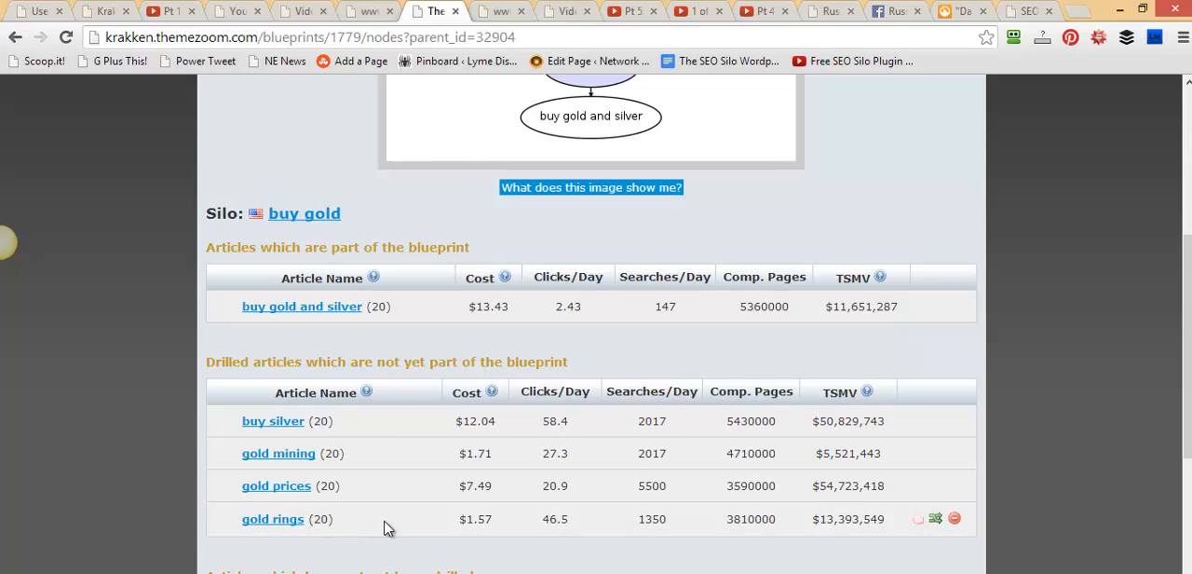
pyautogui.click(917, 522)
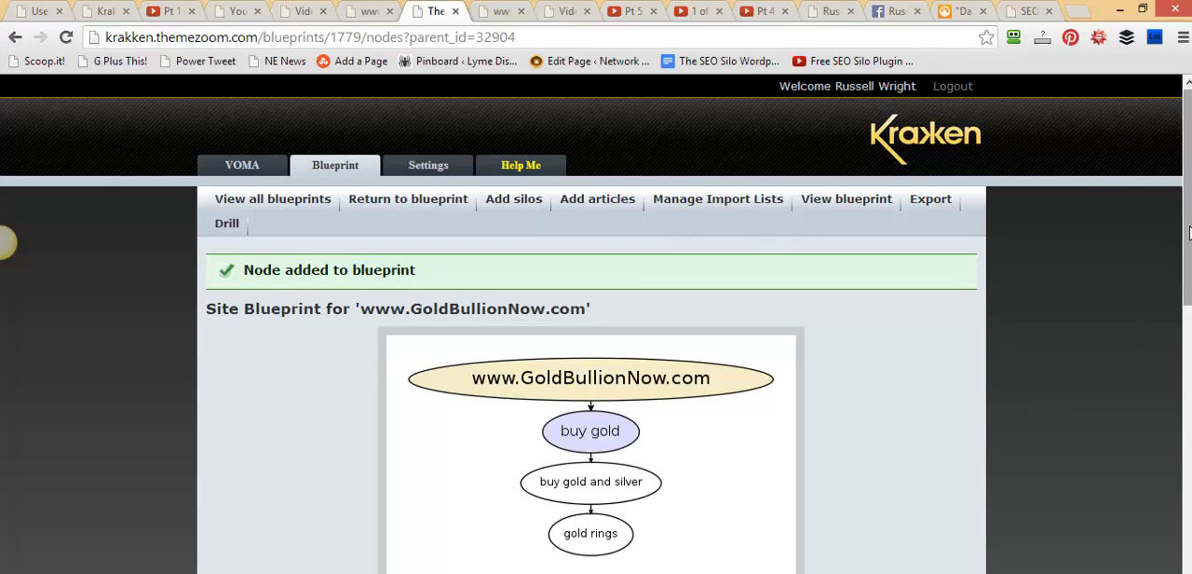
pyautogui.moveTo(1188, 253); pyautogui.dragTo(1188, 277)
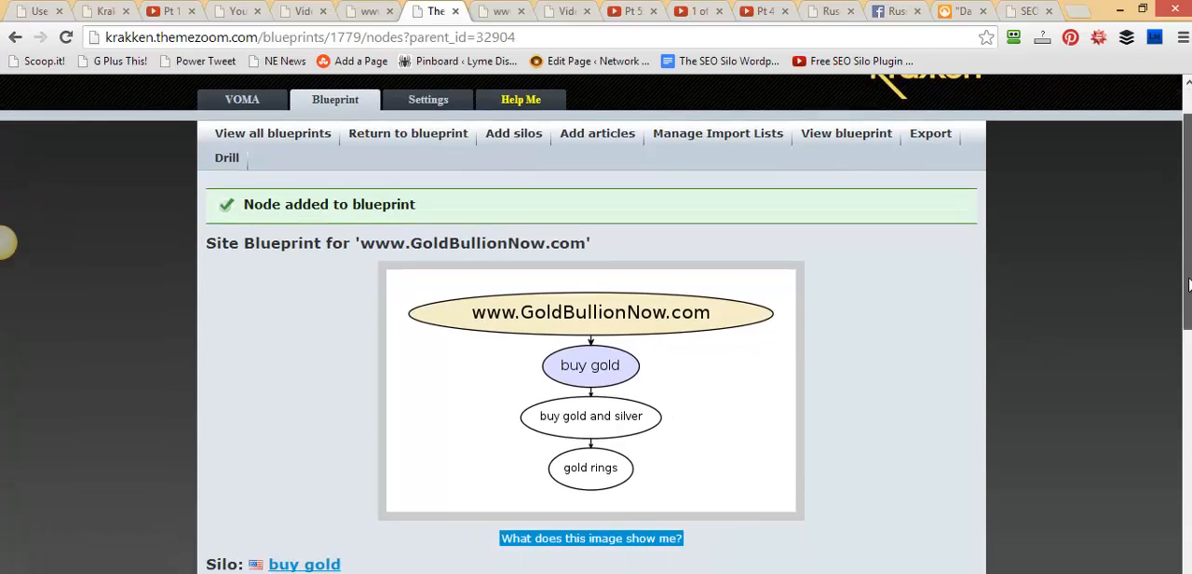
pyautogui.scroll(-1, 1188, 285)
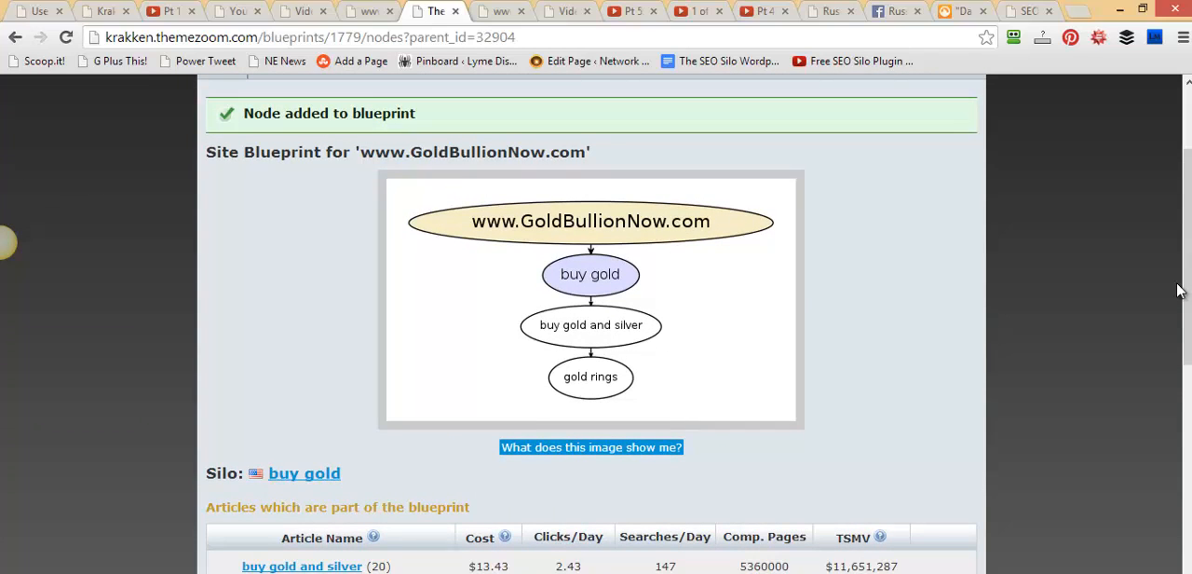
# Compare the cost, competing pages and TSMV of the buy gold and silver and gold rings articles in the blueprint
pyautogui.scroll(-1, 1184, 311)
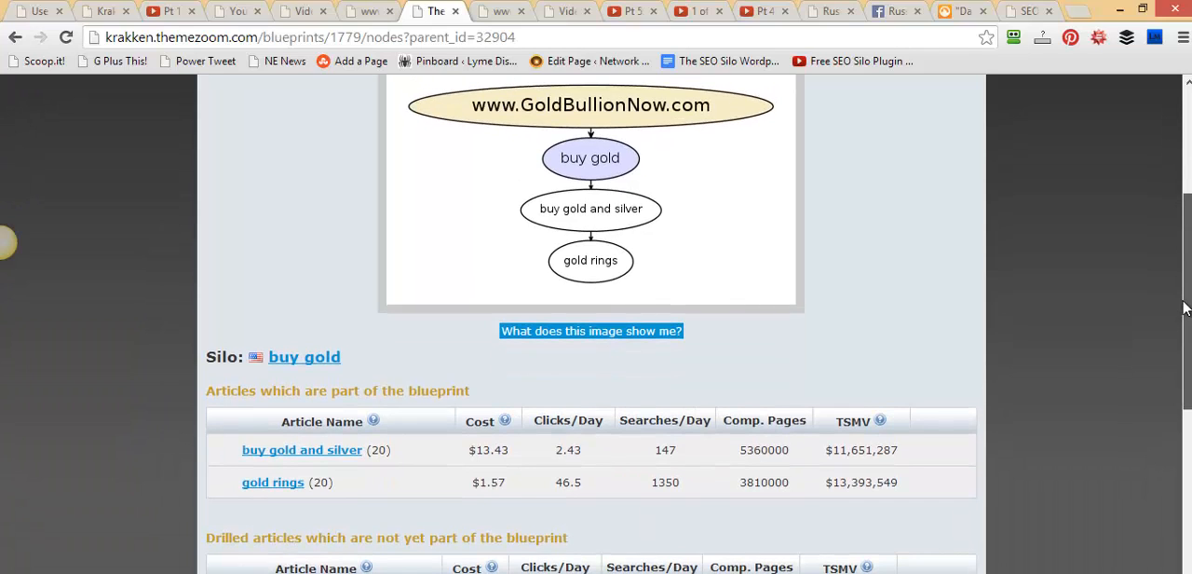
pyautogui.scroll(-1, 1182, 321)
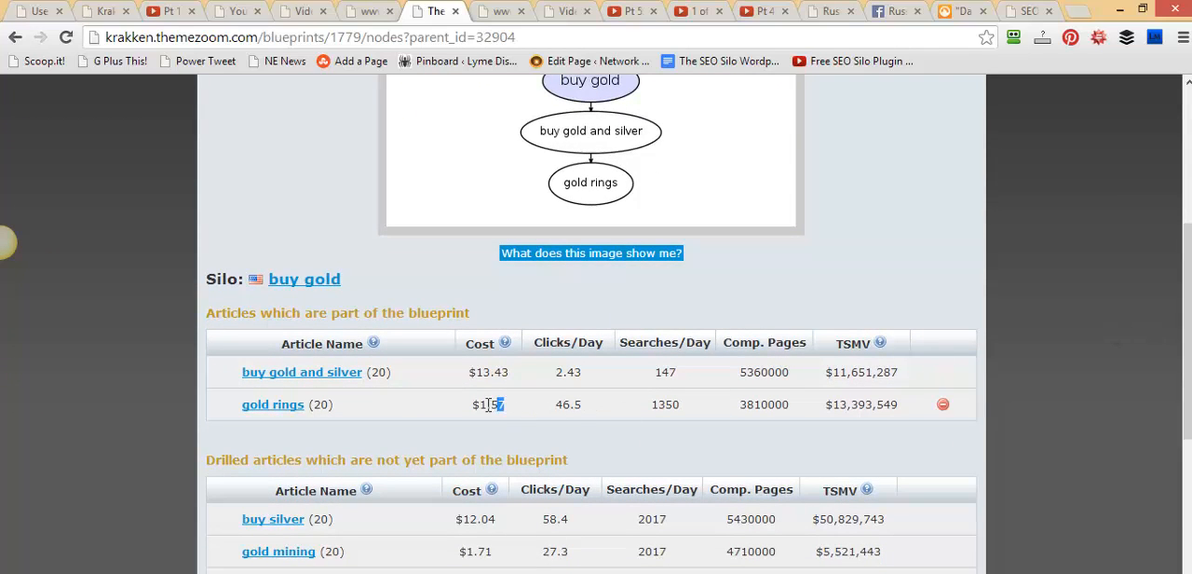
pyautogui.moveTo(509, 379); pyautogui.dragTo(451, 383)
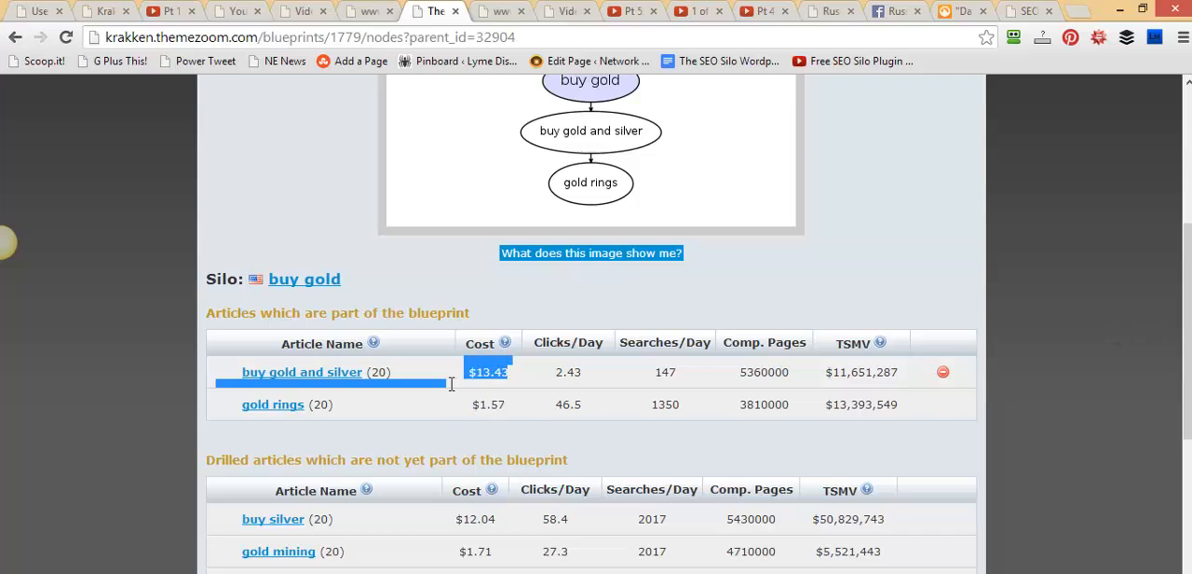
pyautogui.click(586, 378)
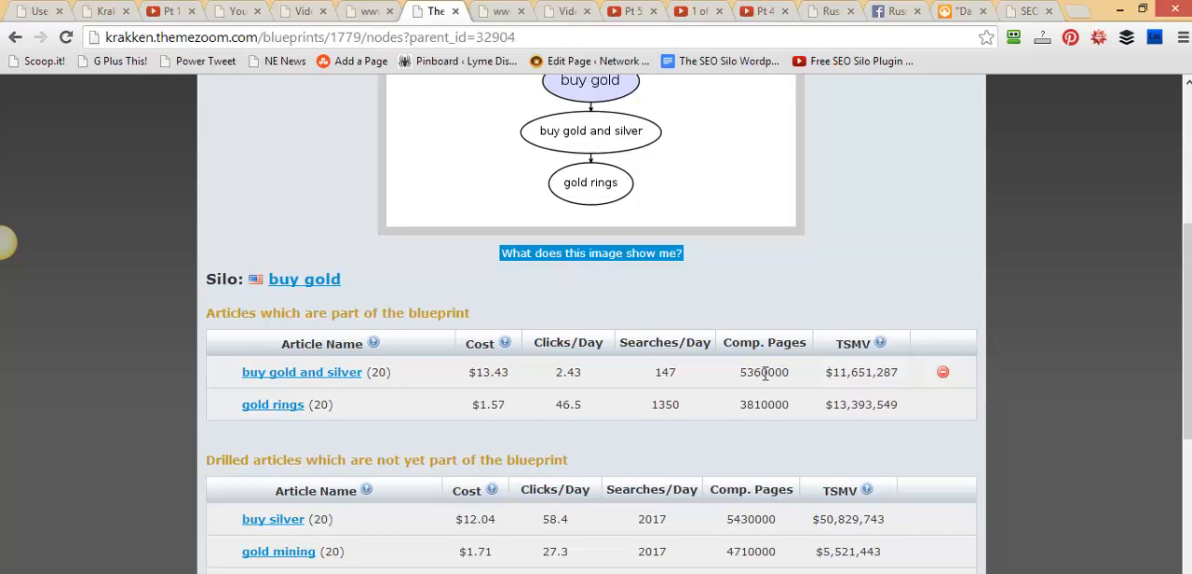
pyautogui.moveTo(789, 373); pyautogui.dragTo(746, 373)
pyautogui.moveTo(900, 406); pyautogui.dragTo(824, 406)
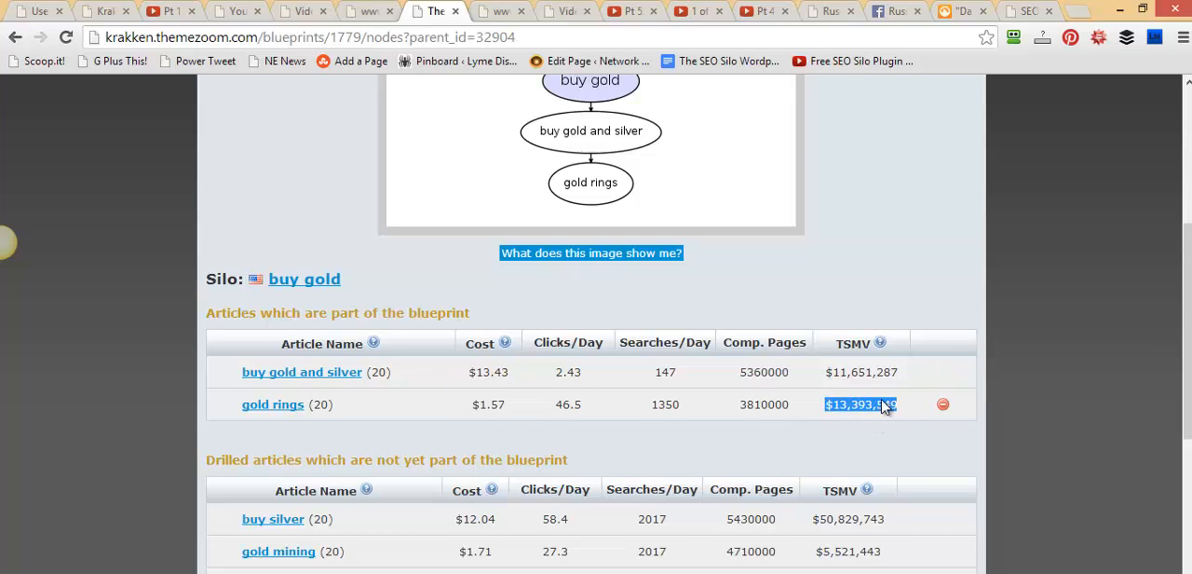
pyautogui.moveTo(900, 373); pyautogui.dragTo(823, 372)
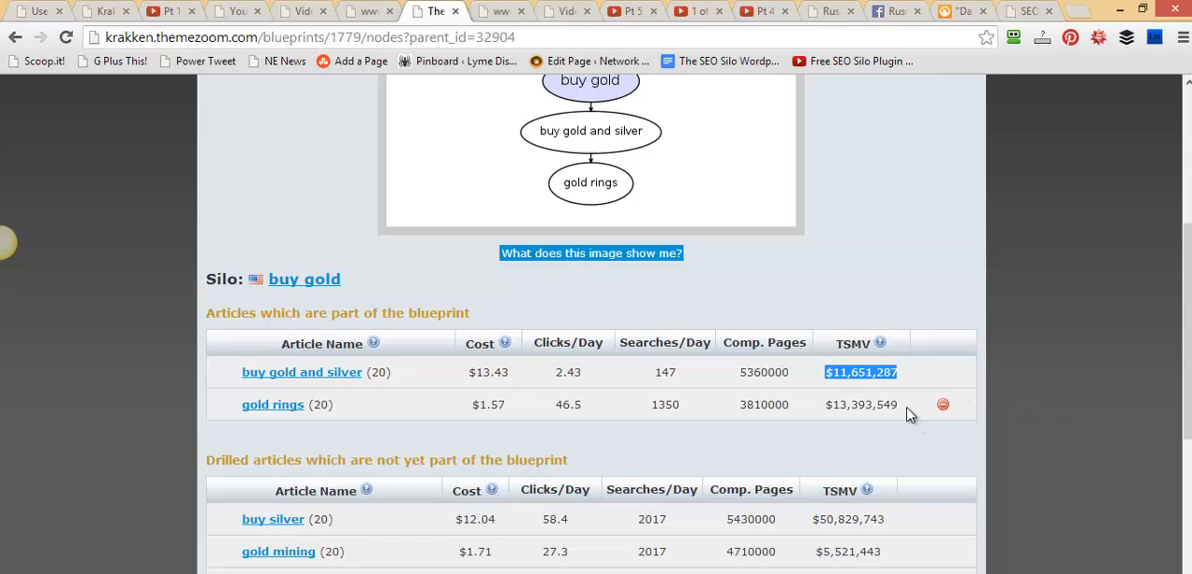
pyautogui.moveTo(907, 404); pyautogui.dragTo(844, 404)
# Return to the site blueprint's silo list and add the drilled gold silo to the blueprint
pyautogui.scroll(3, 1157, 349)
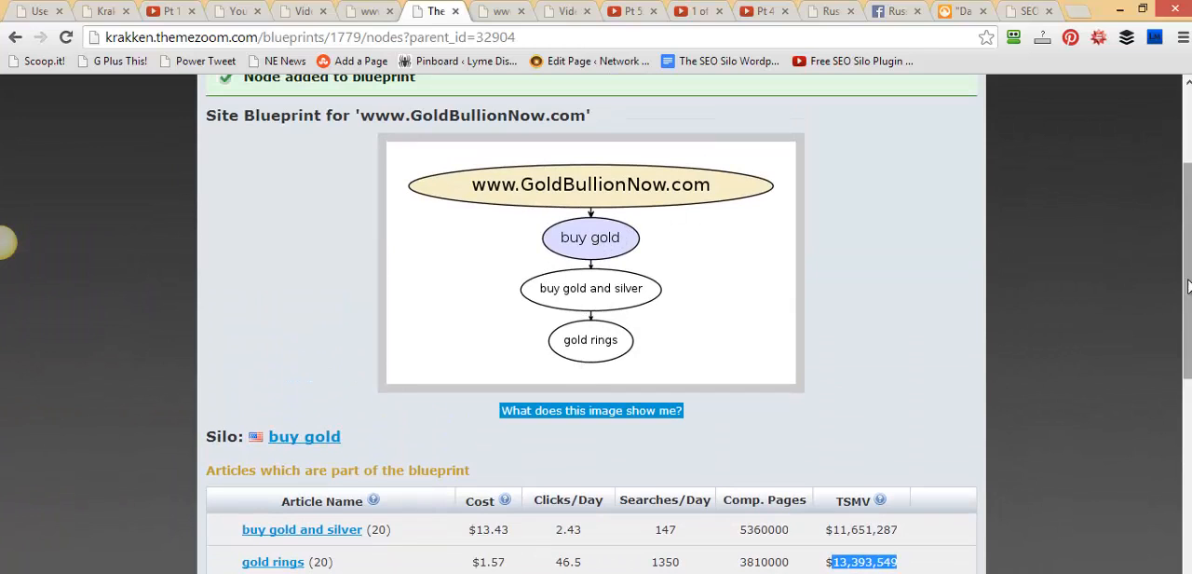
pyautogui.scroll(3, 1154, 280)
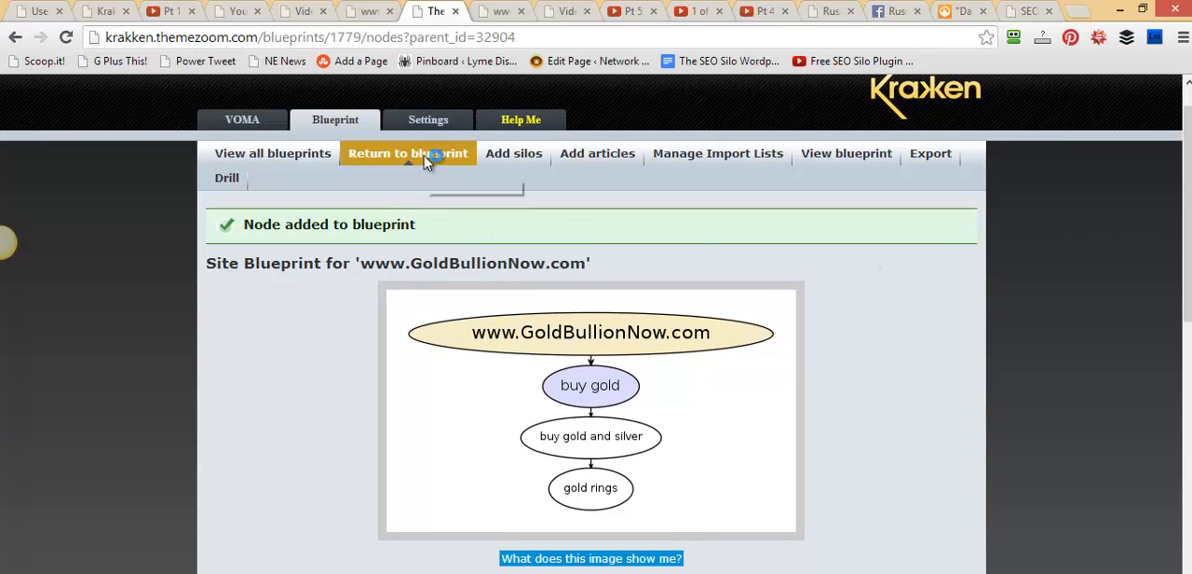
pyautogui.click(410, 165)
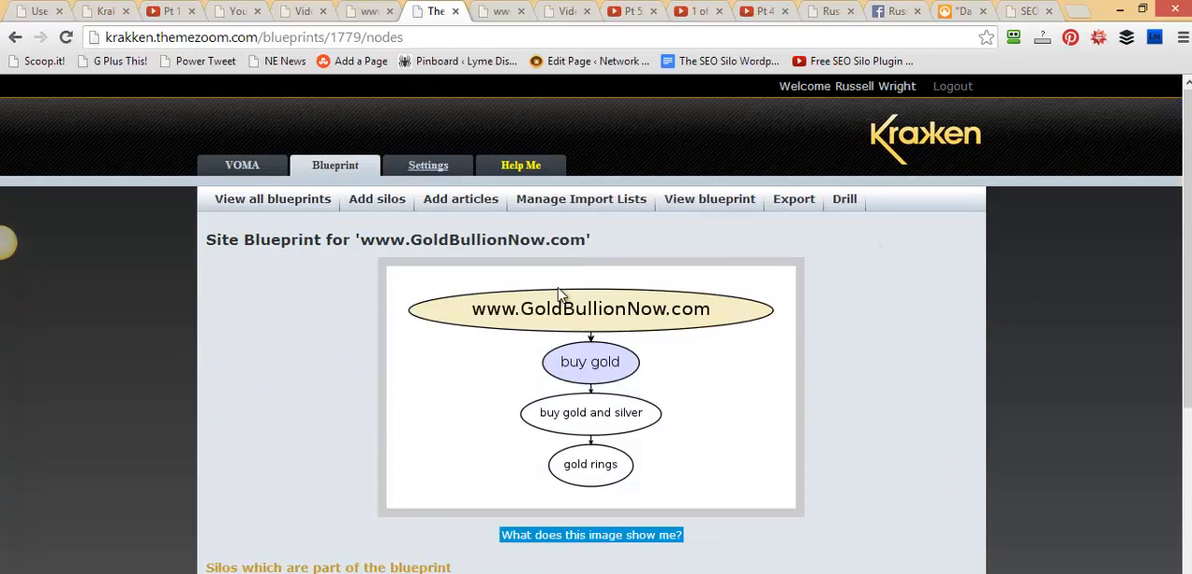
pyautogui.scroll(-3, 823, 396)
pyautogui.scroll(-1, 823, 396)
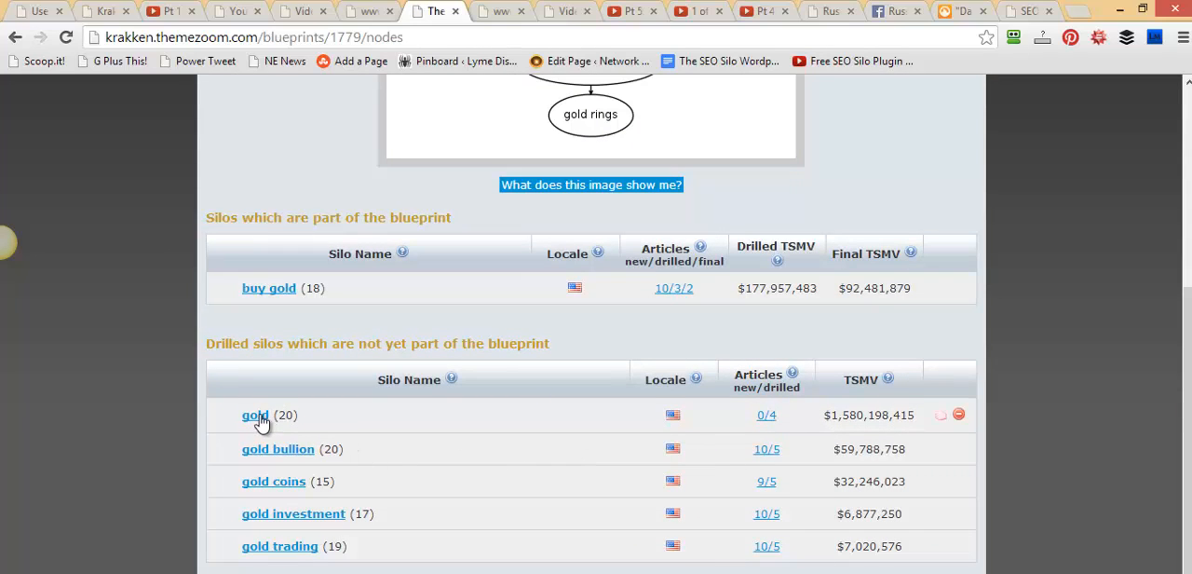
pyautogui.click(940, 419)
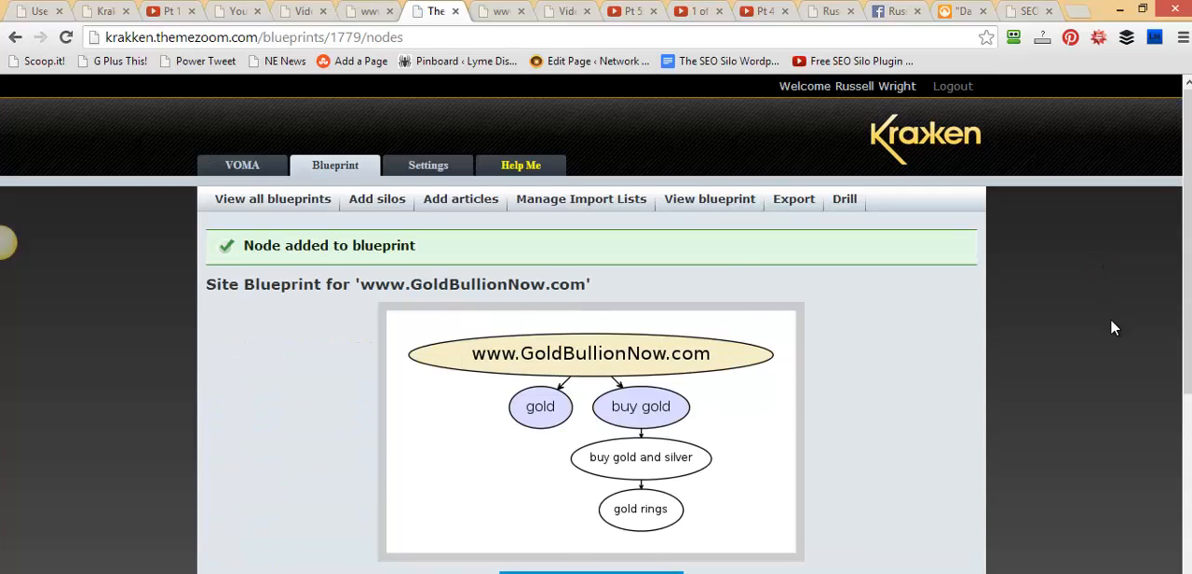
pyautogui.scroll(-2, 1112, 323)
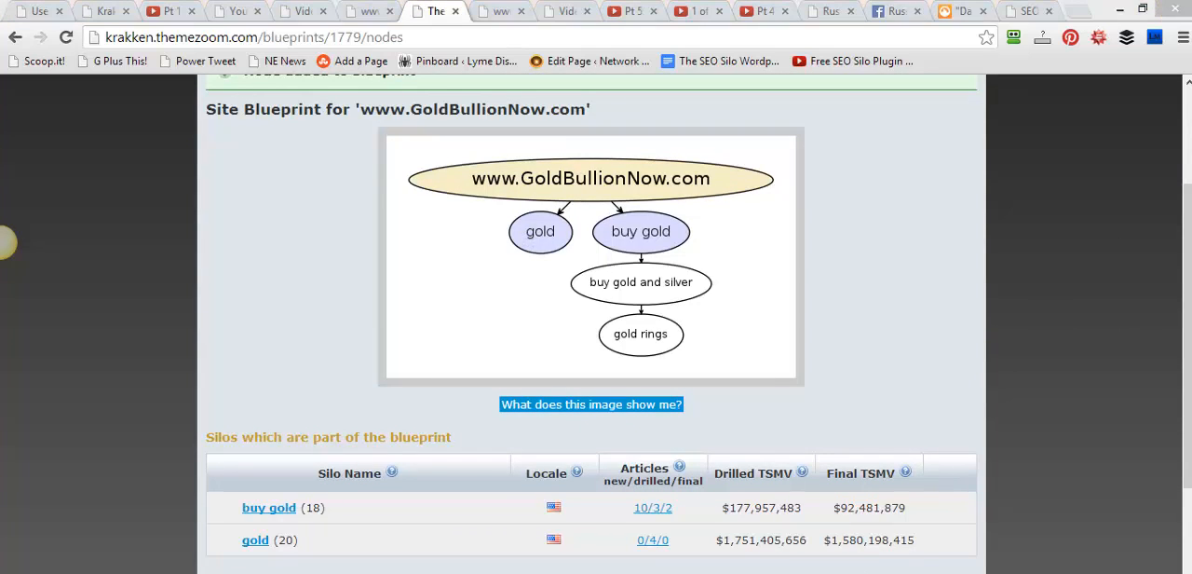
# Mark the gold node in the diagram and the gold silo's new/drilled/final article counts
pyautogui.moveTo(410, 310); pyautogui.dragTo(518, 240)
pyautogui.moveTo(1188, 256); pyautogui.dragTo(1185, 318)
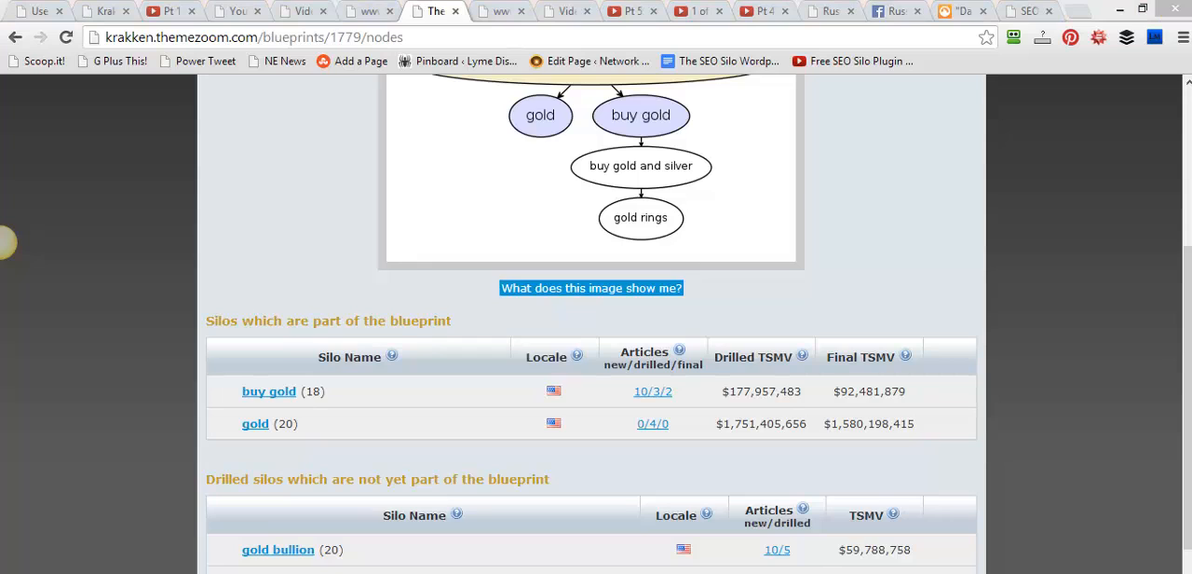
pyautogui.moveTo(624, 410)
pyautogui.mouseDown()
pyautogui.moveTo(625, 425)
pyautogui.moveTo(655, 441)
pyautogui.moveTo(693, 442)
pyautogui.mouseUp()
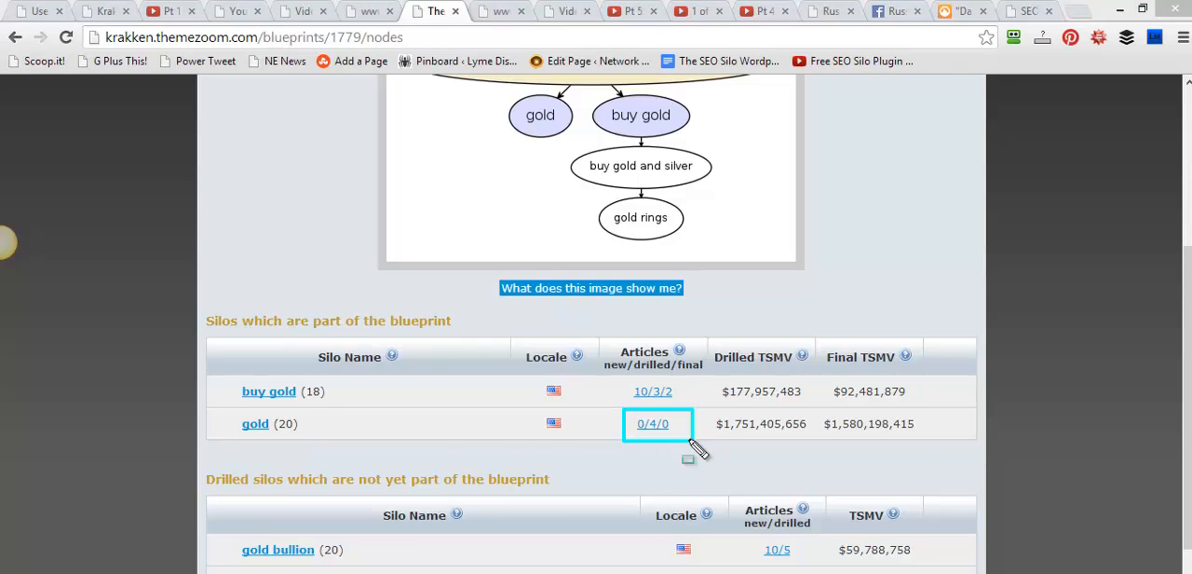
pyautogui.moveTo(707, 384); pyautogui.dragTo(672, 418)
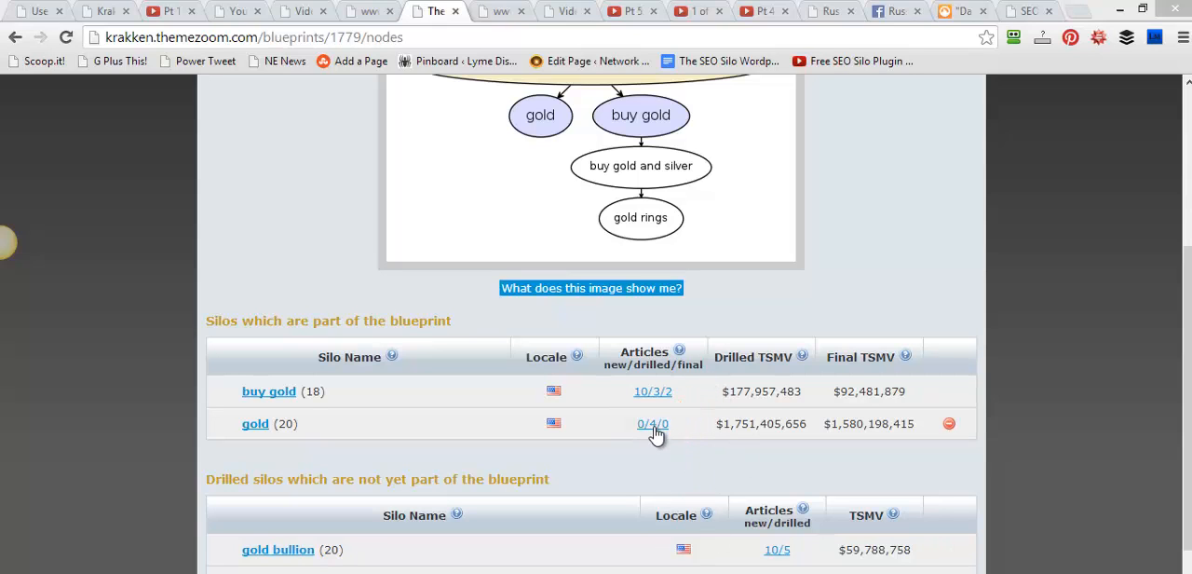
# Open the gold silo's articles and examine the drilled ones outside the blueprint, highlighting that section's heading
pyautogui.click(654, 425)
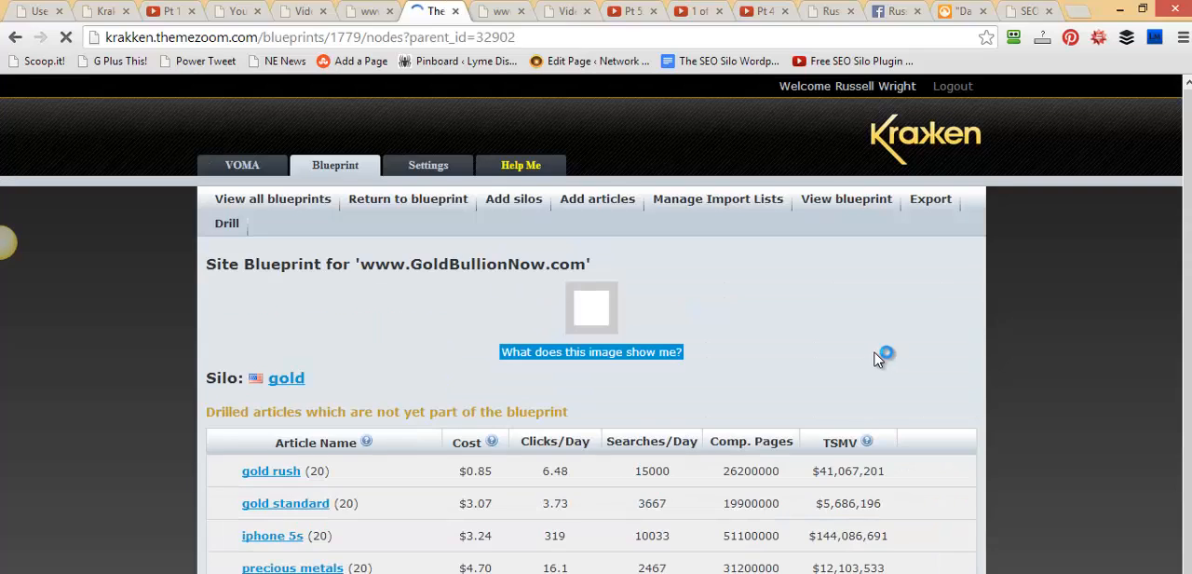
pyautogui.scroll(-2, 894, 373)
pyautogui.scroll(-1, 922, 377)
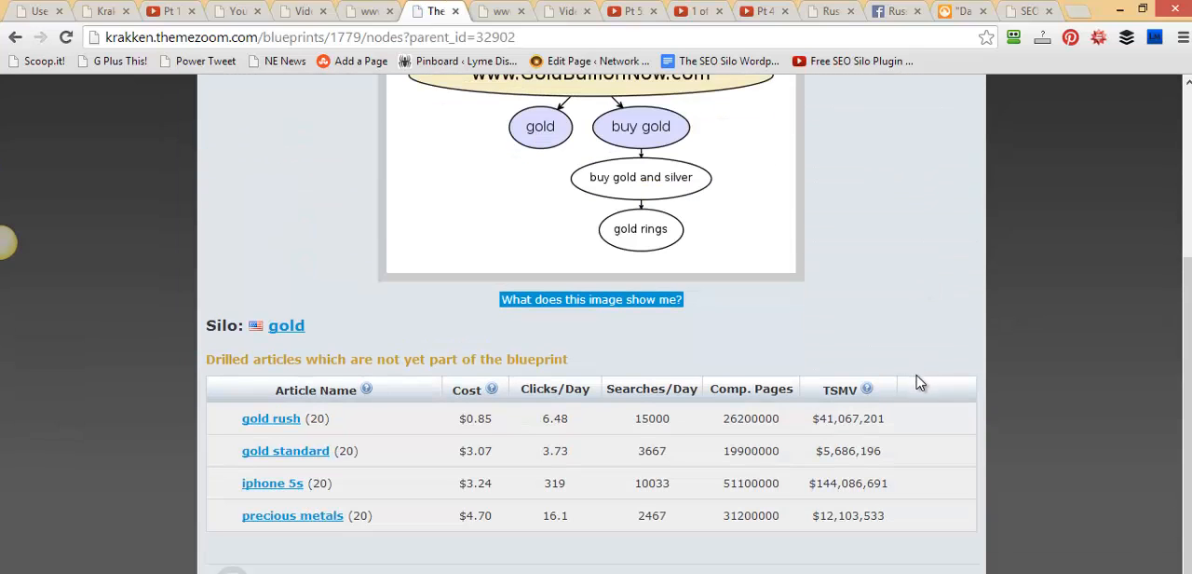
pyautogui.moveTo(571, 359); pyautogui.dragTo(207, 372)
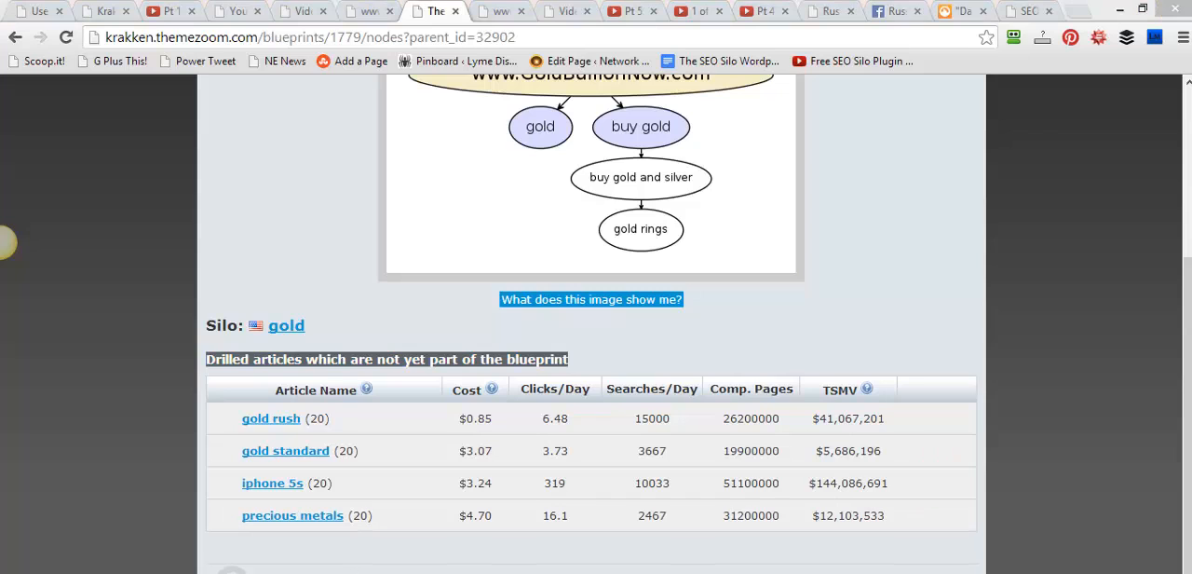
# Mark the gold silo's drilled-articles heading with an arrow, frame its words "not yet part of the blueprint", and clear the marks
pyautogui.moveTo(349, 298); pyautogui.dragTo(302, 358)
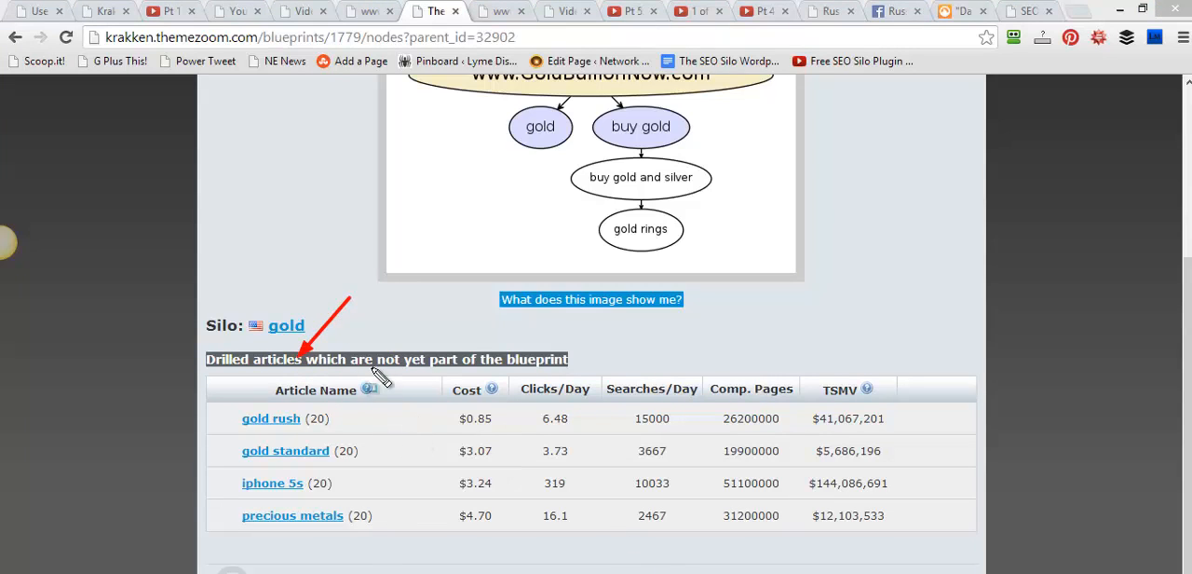
pyautogui.moveTo(376, 341); pyautogui.dragTo(583, 377)
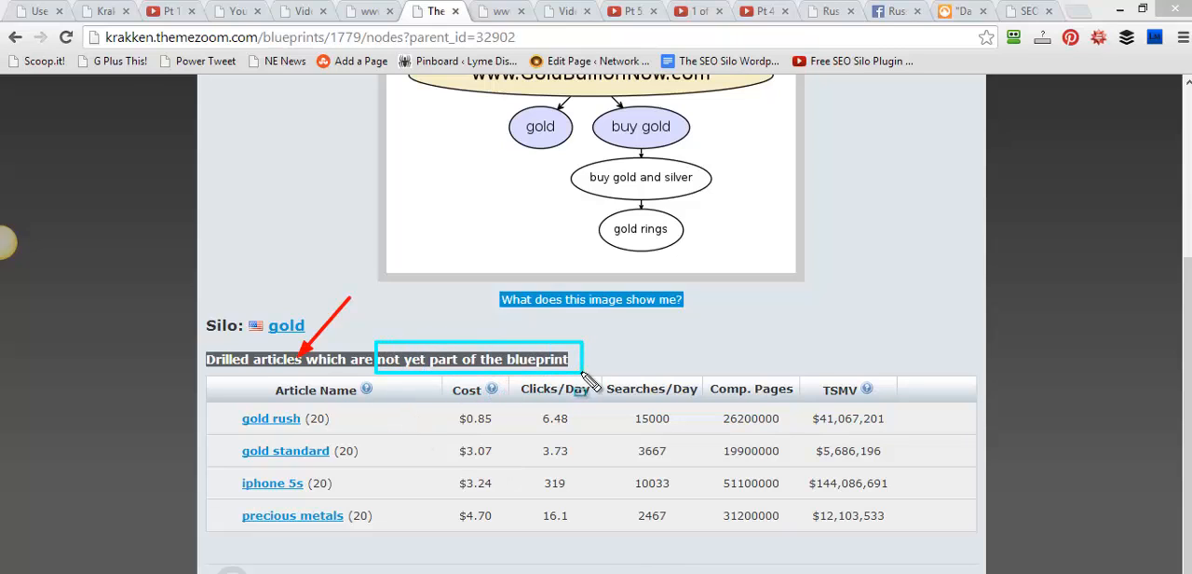
pyautogui.press('Escape')
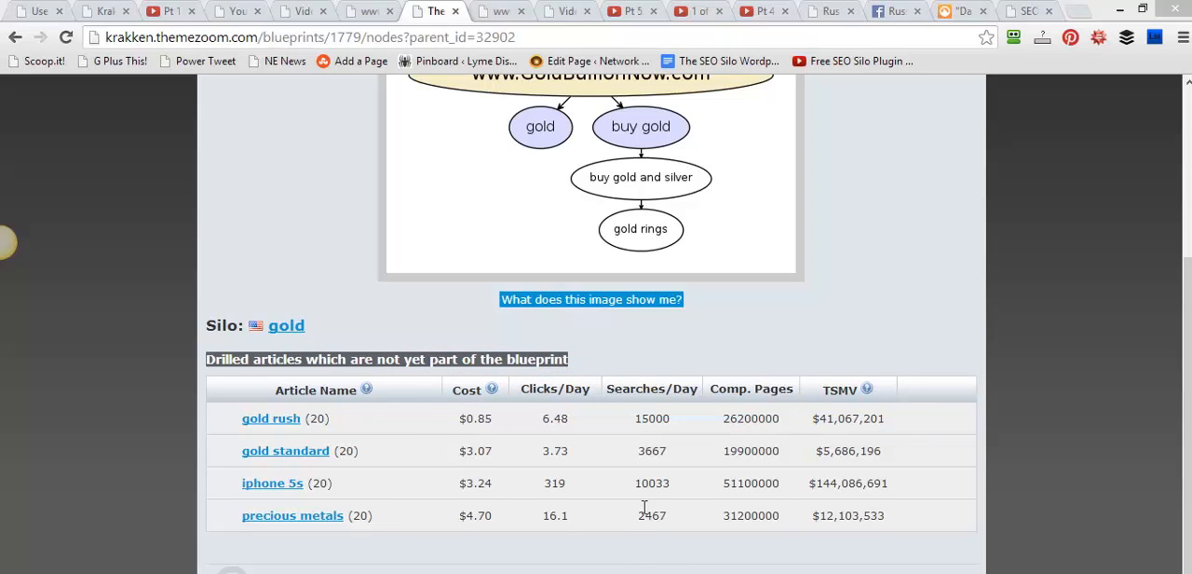
# Add the gold silo's drilled articles gold standard and precious metals to the blueprint
pyautogui.moveTo(857, 433)
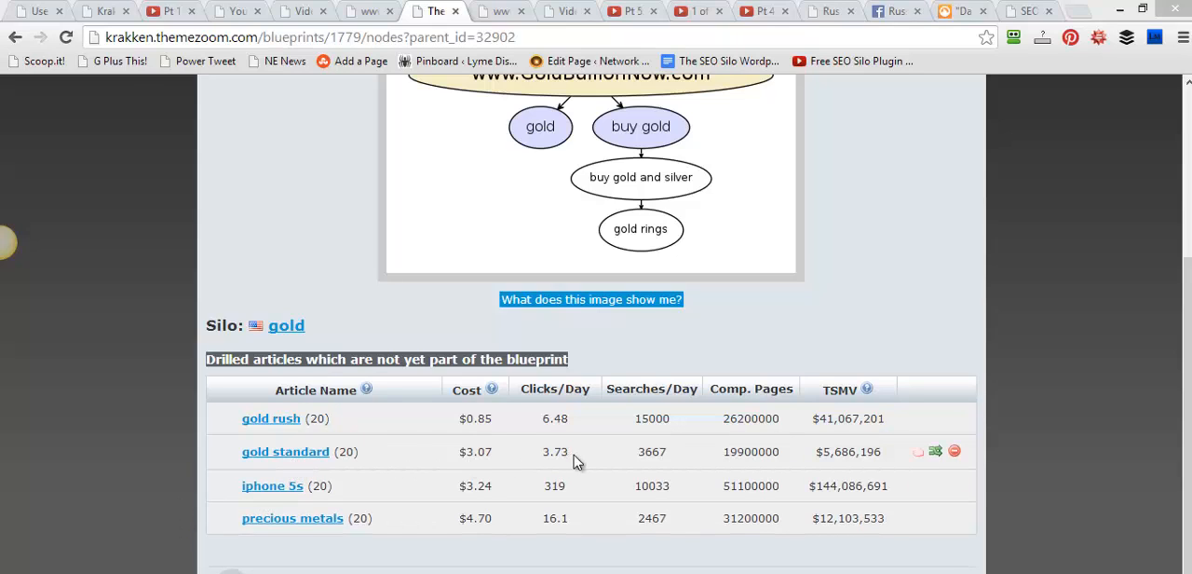
pyautogui.moveTo(883, 452); pyautogui.dragTo(832, 451)
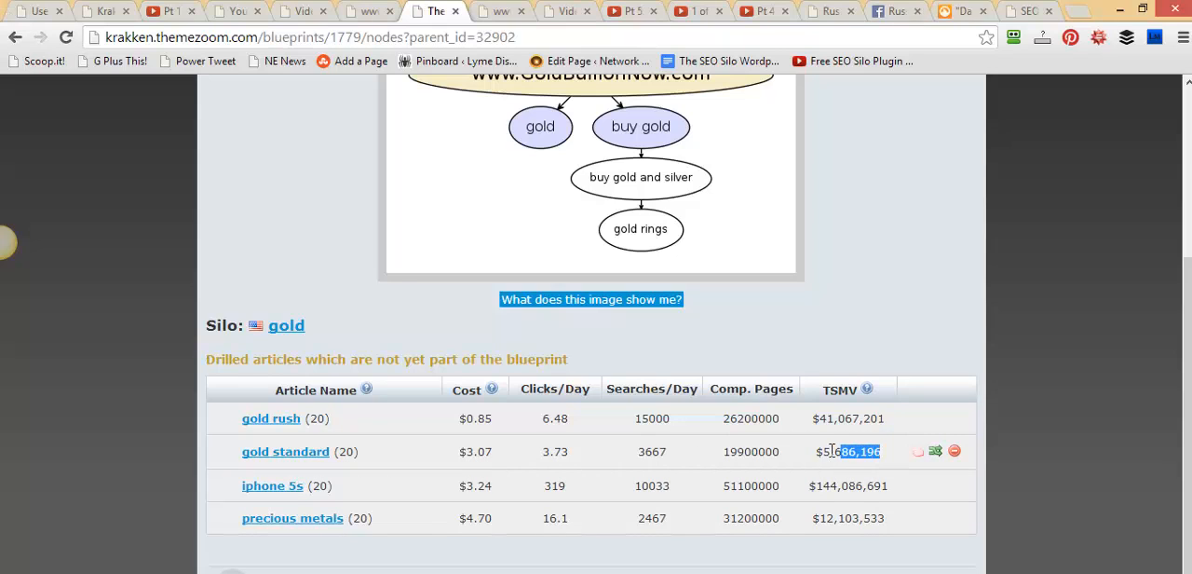
pyautogui.click(935, 450)
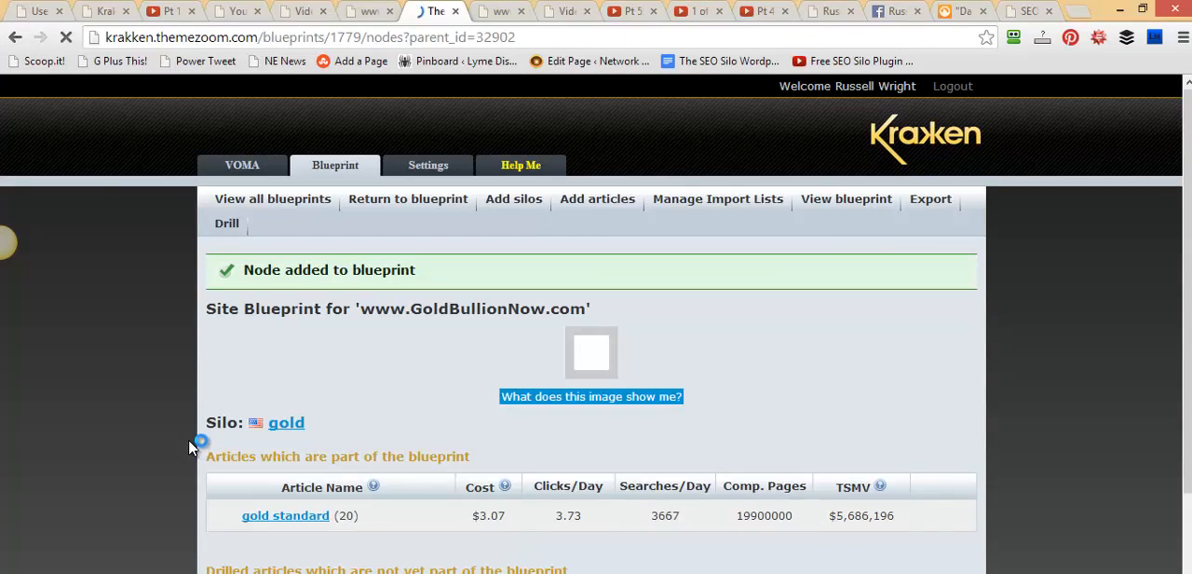
pyautogui.scroll(-1, 890, 401)
pyautogui.scroll(-3, 890, 400)
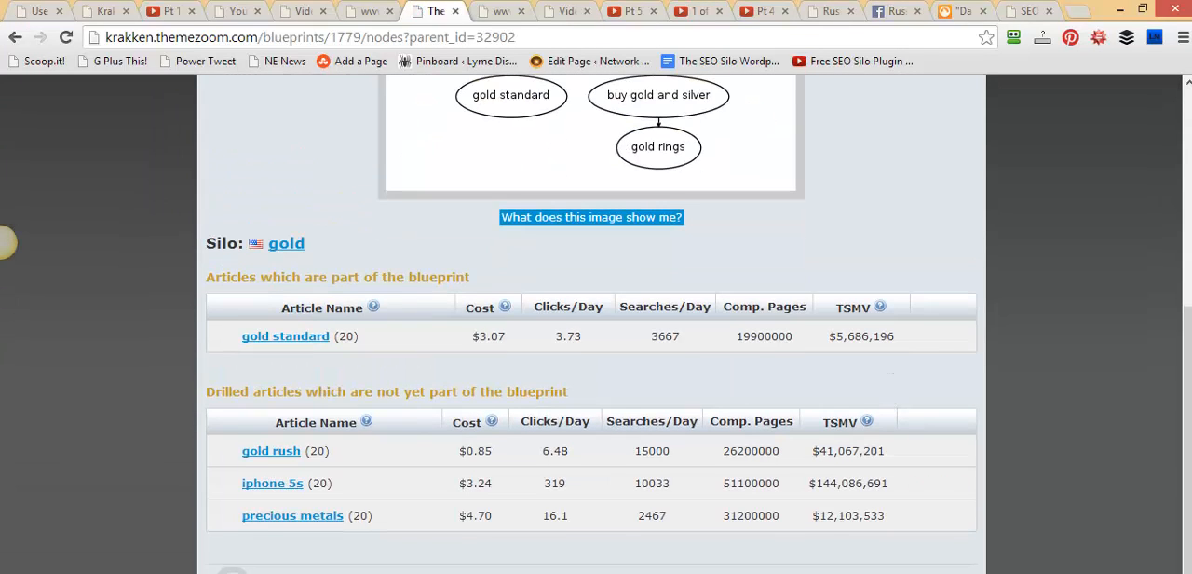
pyautogui.moveTo(905, 521)
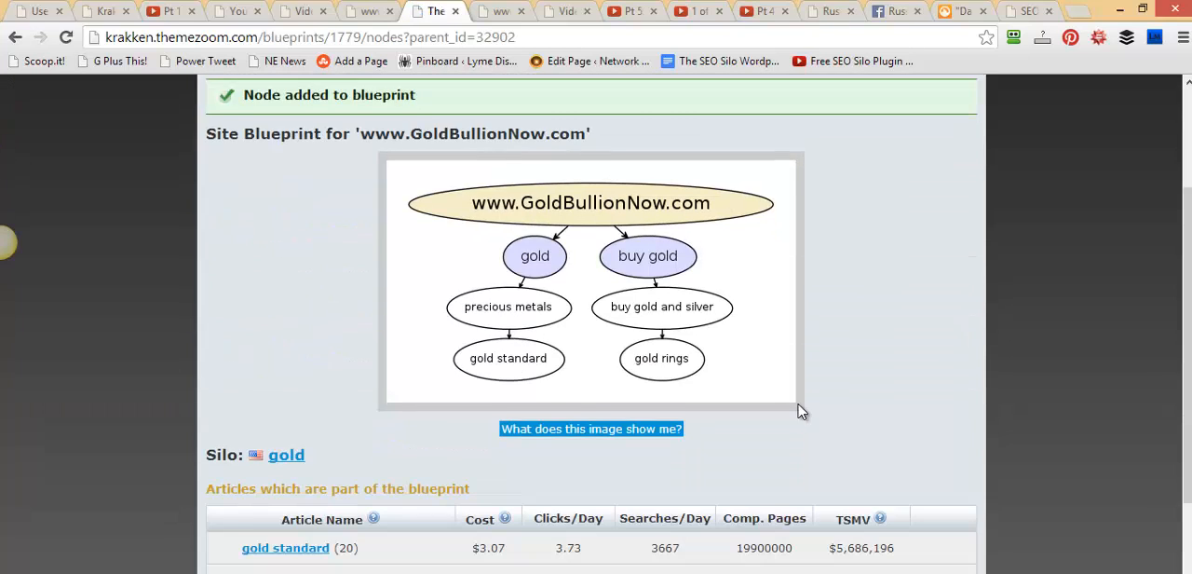
# Examine the gold silo's two included articles and the gold rush and iphone 5s articles left outside the blueprint
pyautogui.scroll(-2, 837, 412)
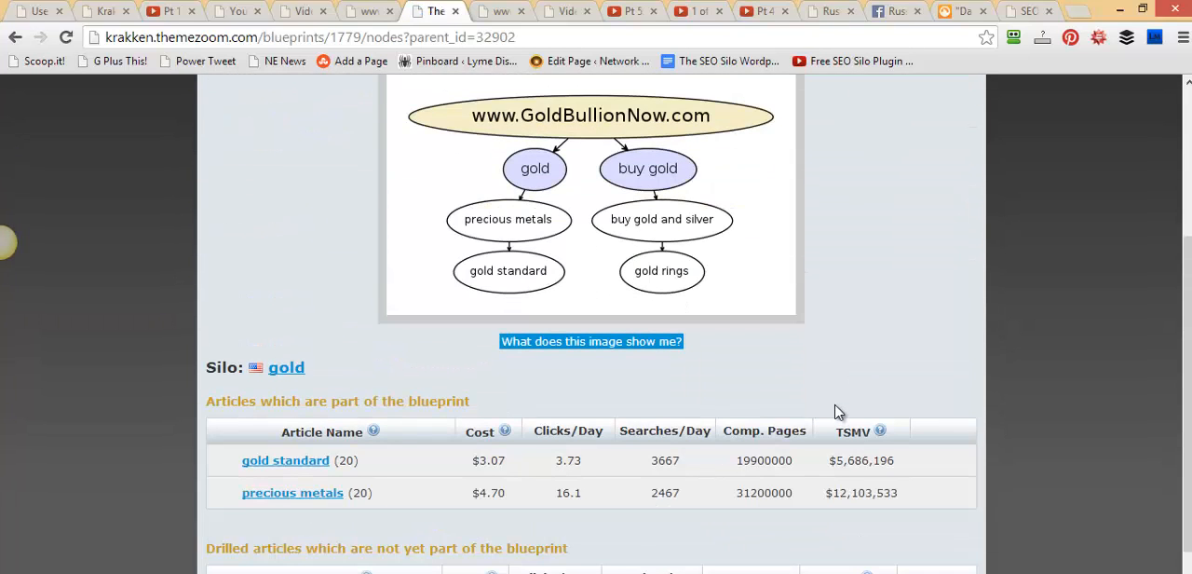
pyautogui.scroll(-3, 836, 405)
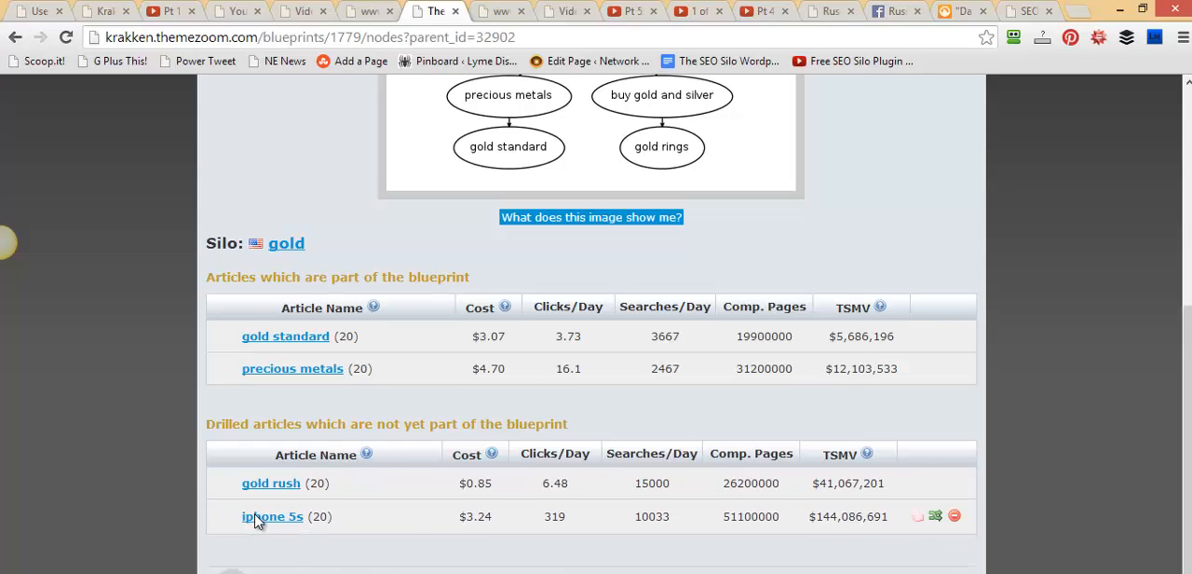
pyautogui.moveTo(254, 520); pyautogui.dragTo(177, 510)
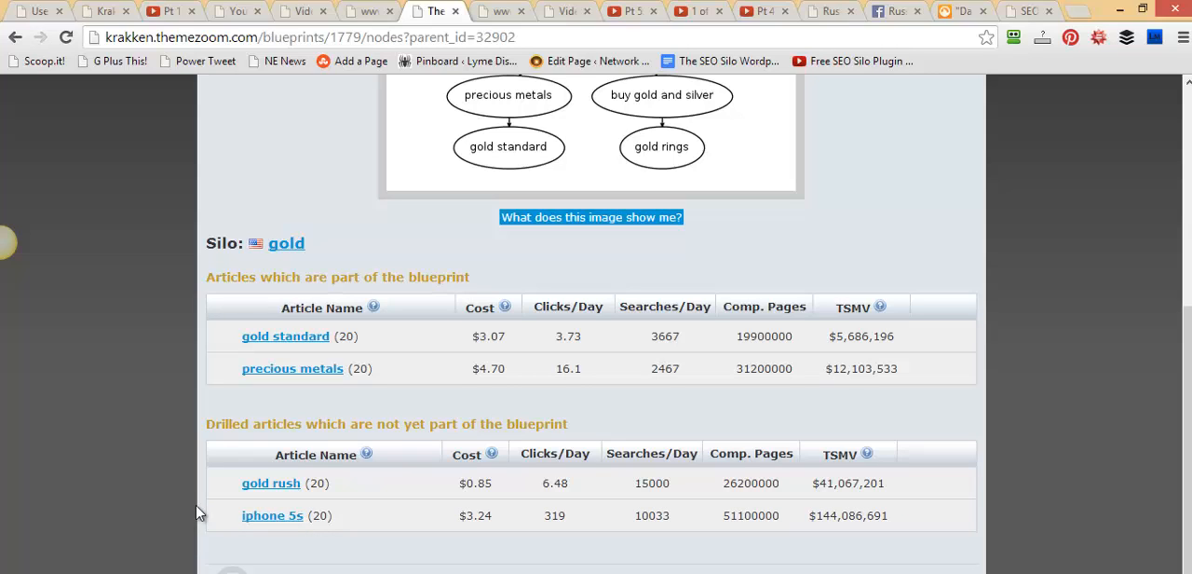
pyautogui.click(271, 491)
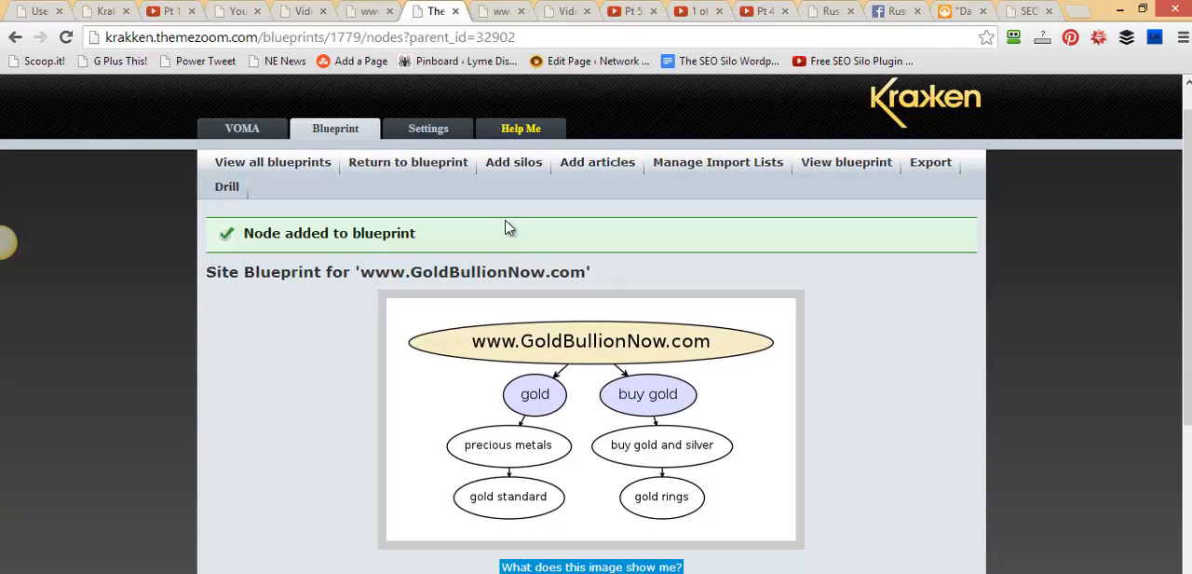
# Return to the site blueprint's silo list and add the drilled gold bullion silo to the blueprint
pyautogui.click(430, 164)
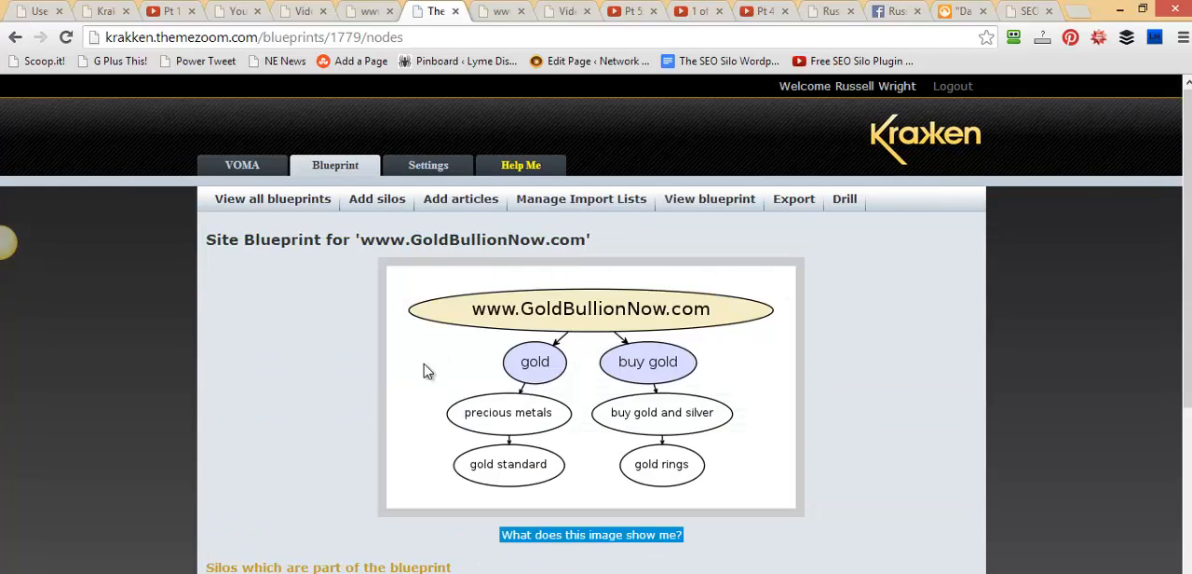
pyautogui.scroll(-4, 425, 370)
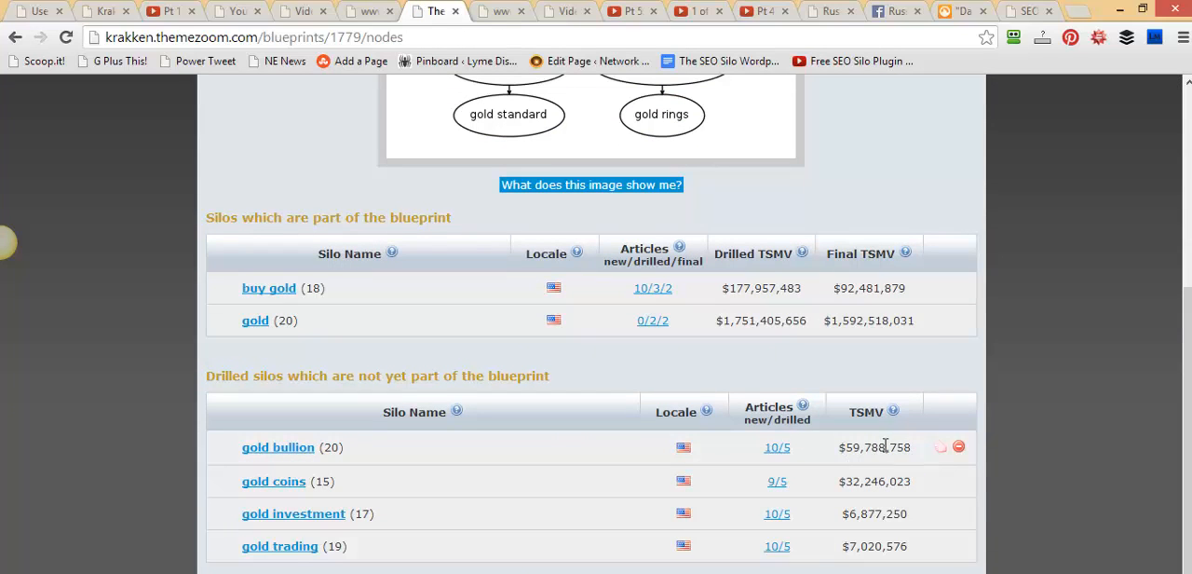
pyautogui.click(939, 448)
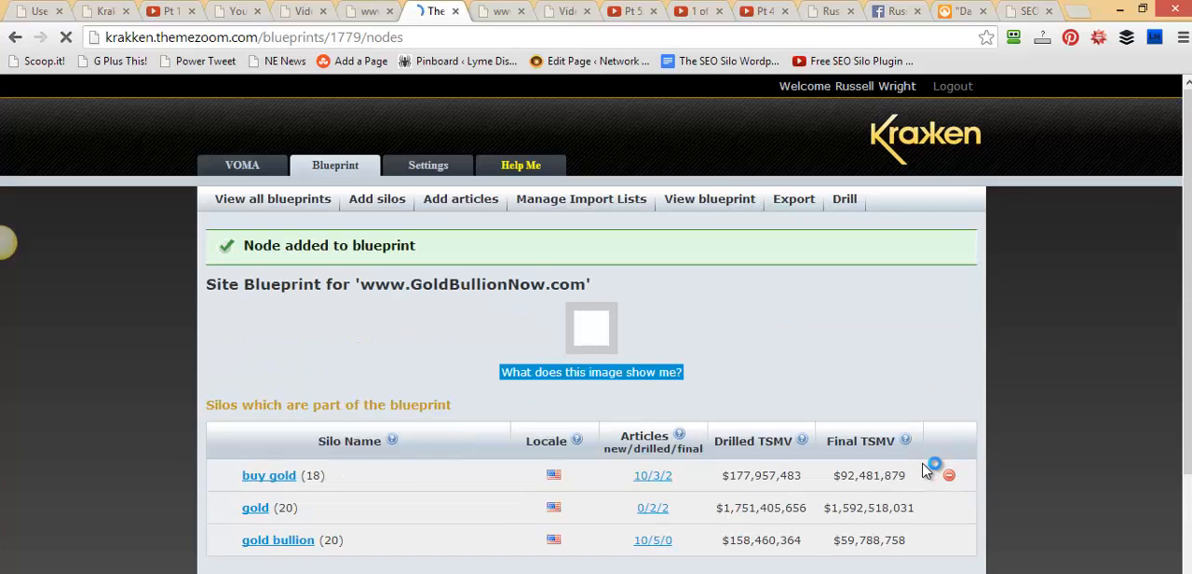
pyautogui.scroll(1, 924, 471)
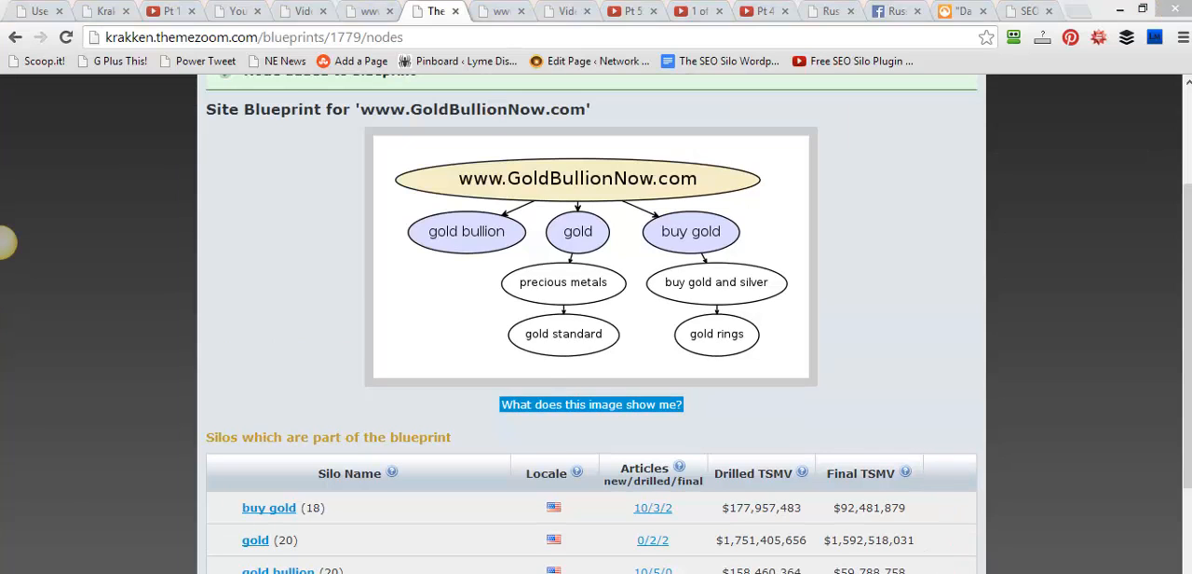
# Frame the gold bullion node and the empty area beneath it in the blueprint diagram, and clear the marks
pyautogui.moveTo(392, 203); pyautogui.dragTo(532, 259)
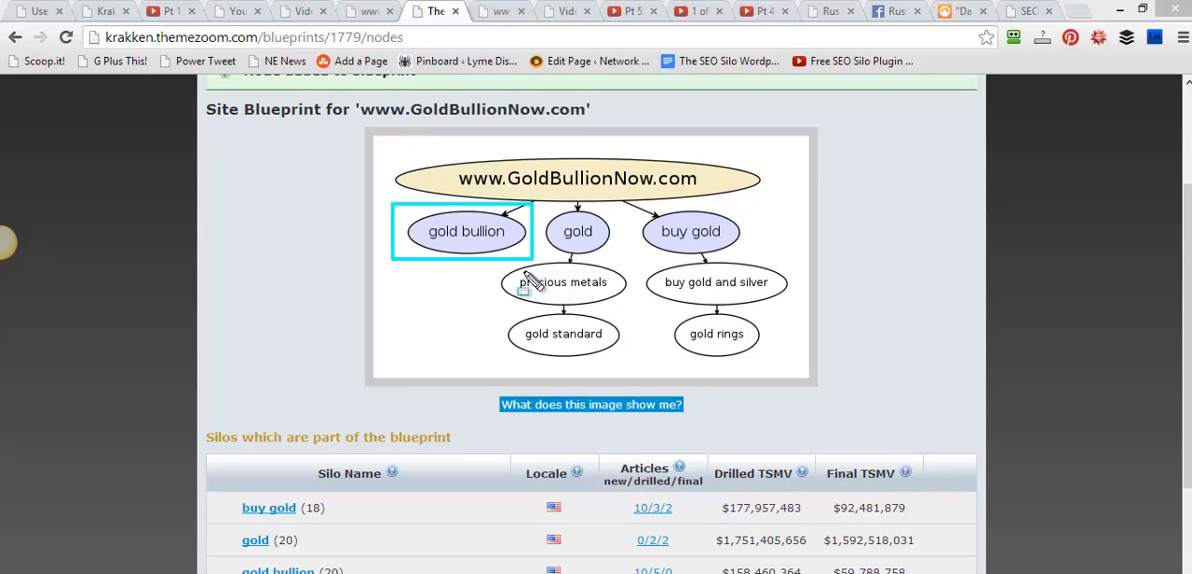
pyautogui.moveTo(434, 270); pyautogui.dragTo(447, 349)
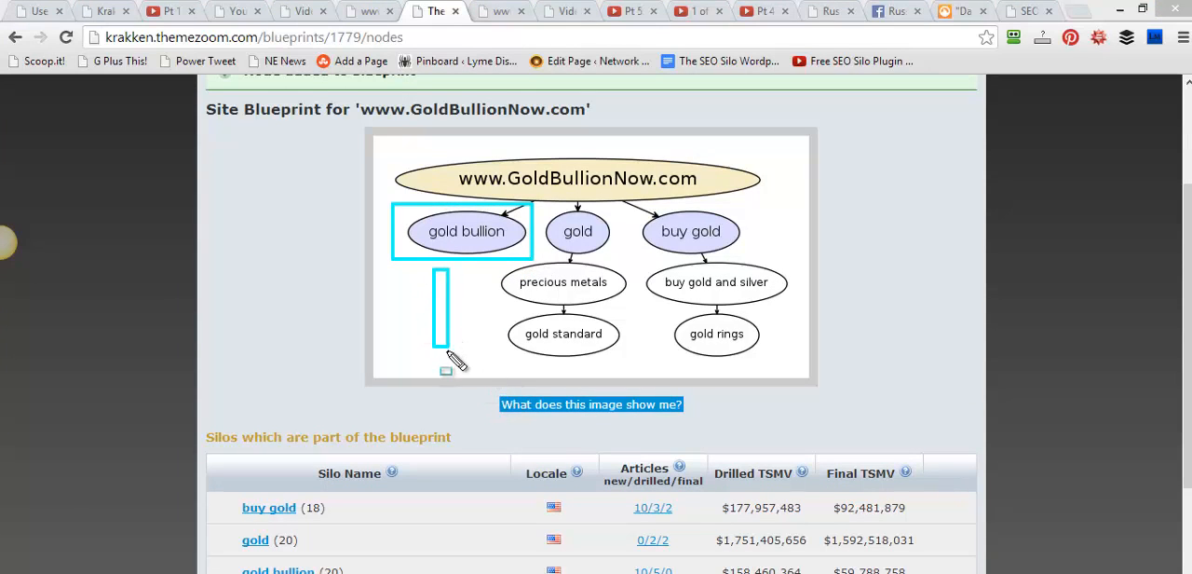
pyautogui.press('Escape')
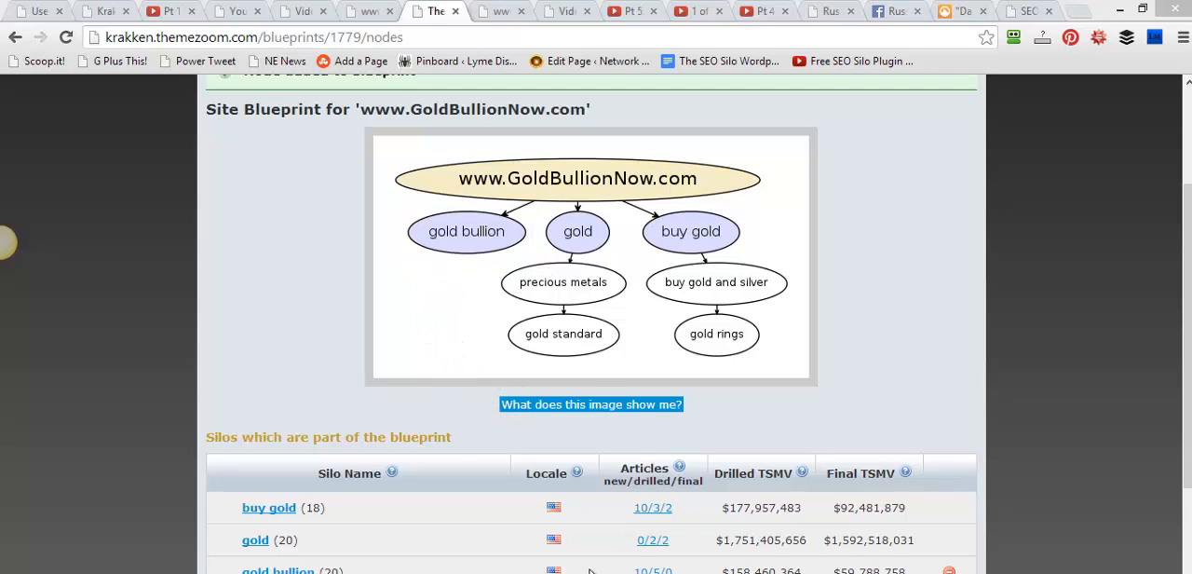
# Add the drilled gold coins silo to the blueprint
pyautogui.moveTo(1190, 375); pyautogui.dragTo(1190, 472)
pyautogui.moveTo(1190, 338); pyautogui.dragTo(1190, 381)
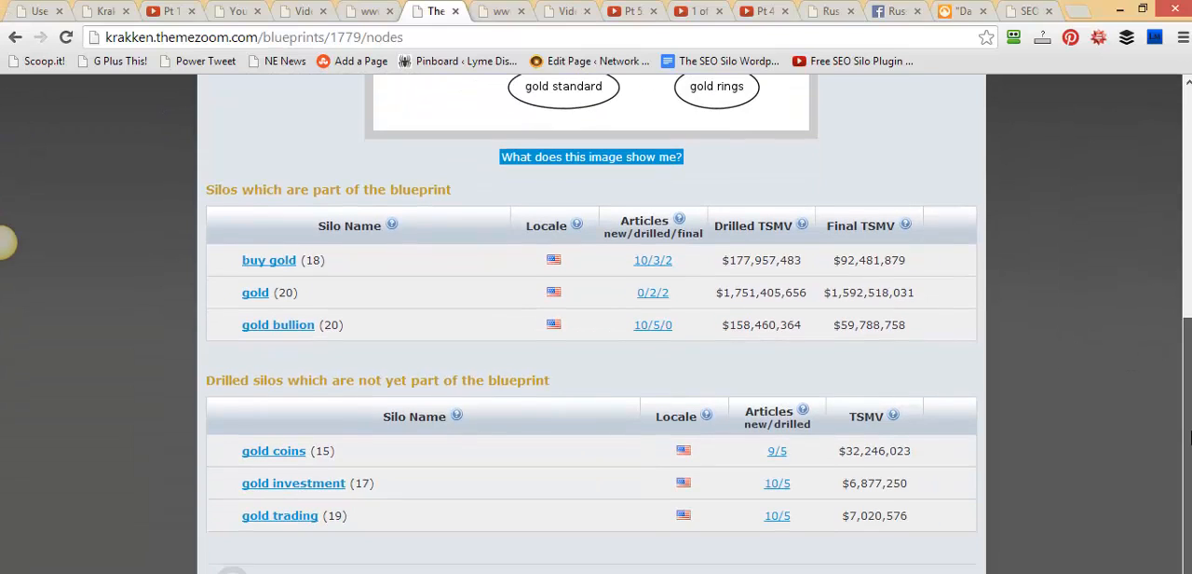
pyautogui.moveTo(865, 453)
pyautogui.click(941, 457)
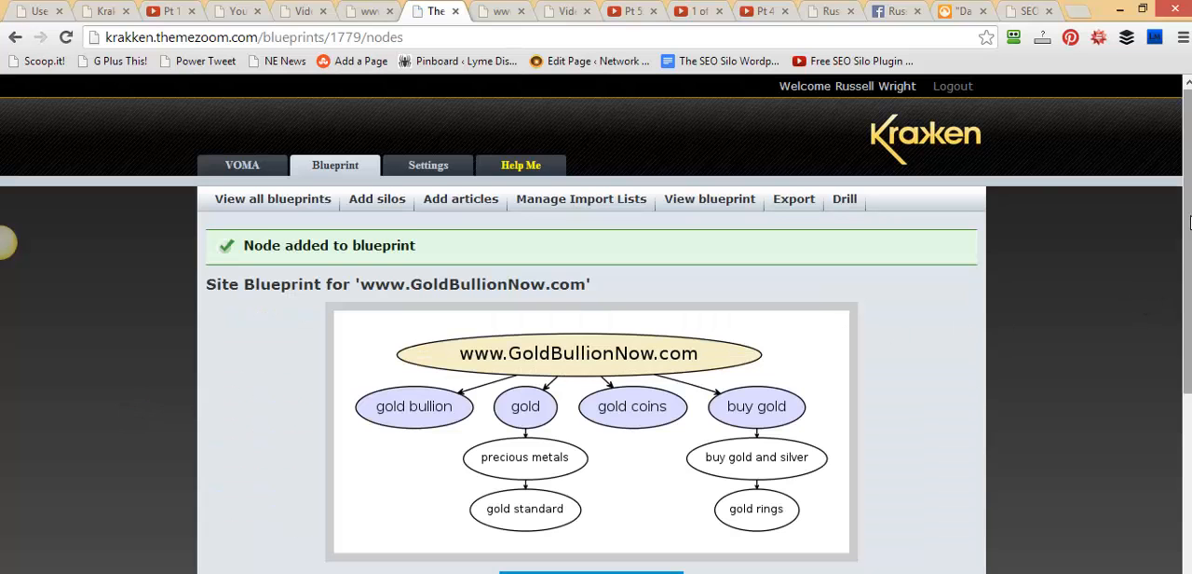
# Mark the empty space under the gold coins node in the diagram with arrows, and clear them
pyautogui.moveTo(1190, 220); pyautogui.dragTo(1186, 323)
pyautogui.moveTo(1178, 348)
pyautogui.mouseDown()
pyautogui.moveTo(1179, 366)
pyautogui.moveTo(1179, 356)
pyautogui.mouseUp()
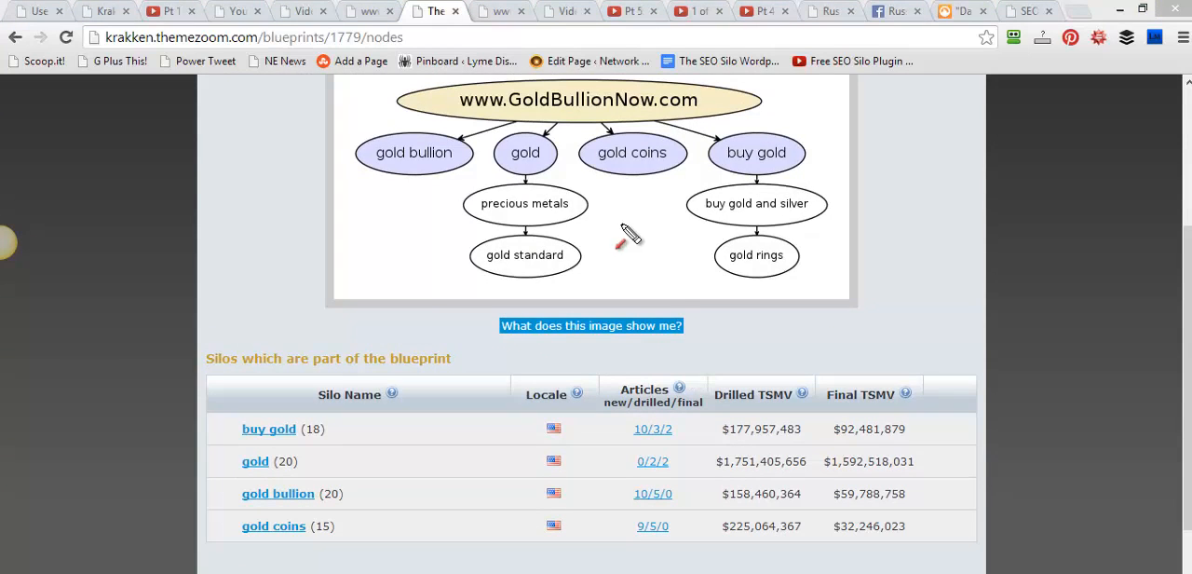
pyautogui.moveTo(671, 284)
pyautogui.mouseDown()
pyautogui.moveTo(648, 196)
pyautogui.moveTo(631, 276)
pyautogui.mouseUp()
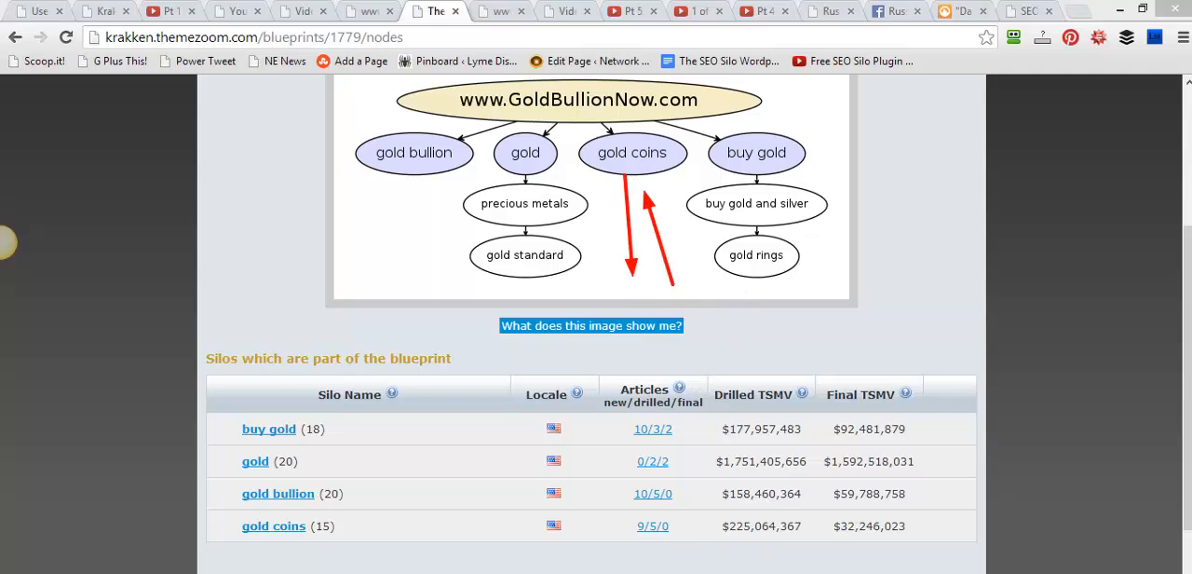
pyautogui.press('Escape')
# Add the remaining drilled silos, gold investment and gold trading, to the blueprint
pyautogui.moveTo(1189, 277); pyautogui.dragTo(1189, 371)
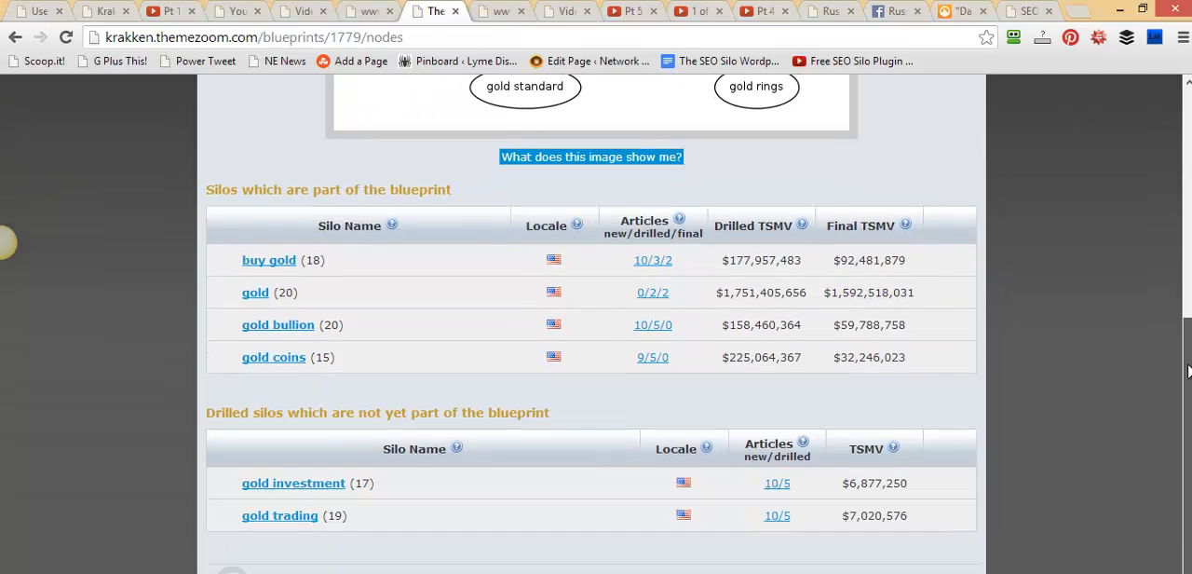
pyautogui.scroll(2, 1189, 371)
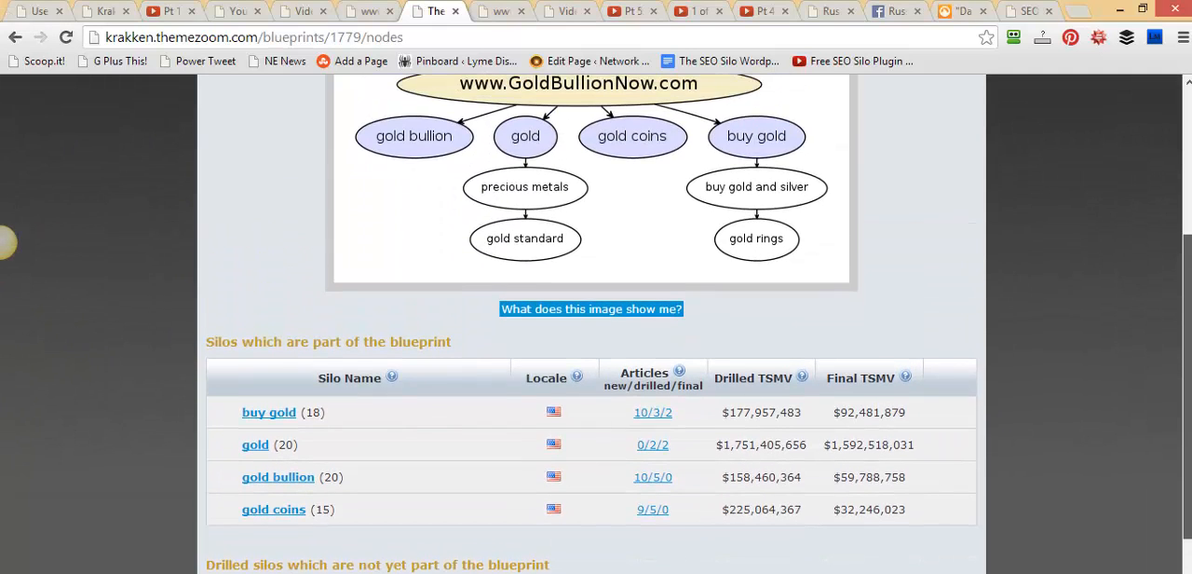
pyautogui.scroll(-2, 1189, 372)
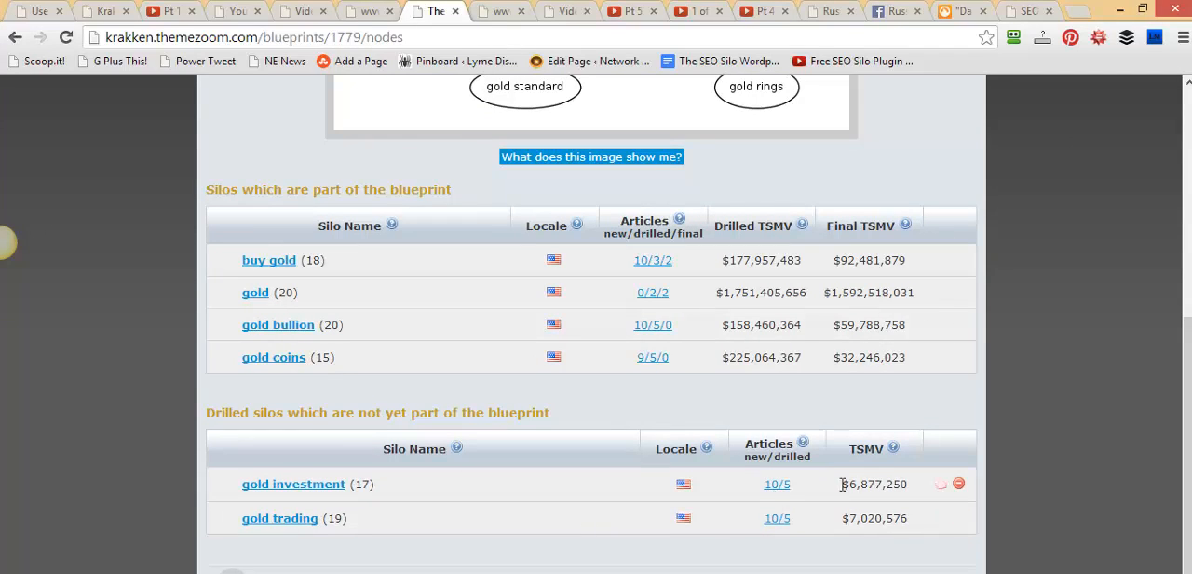
pyautogui.click(942, 485)
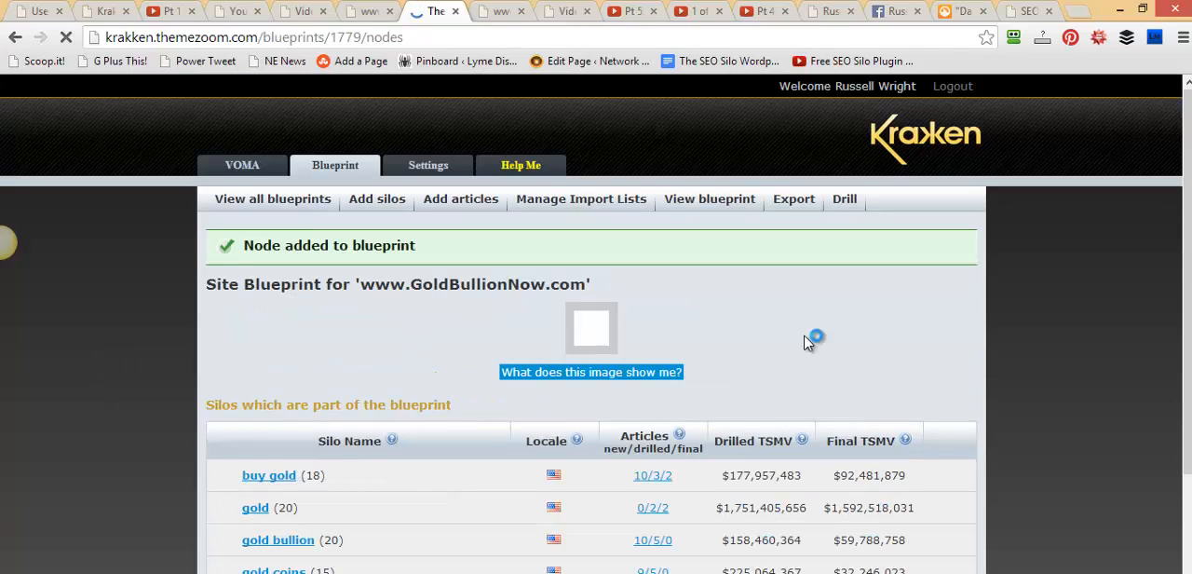
pyautogui.moveTo(1188, 205); pyautogui.dragTo(1189, 421)
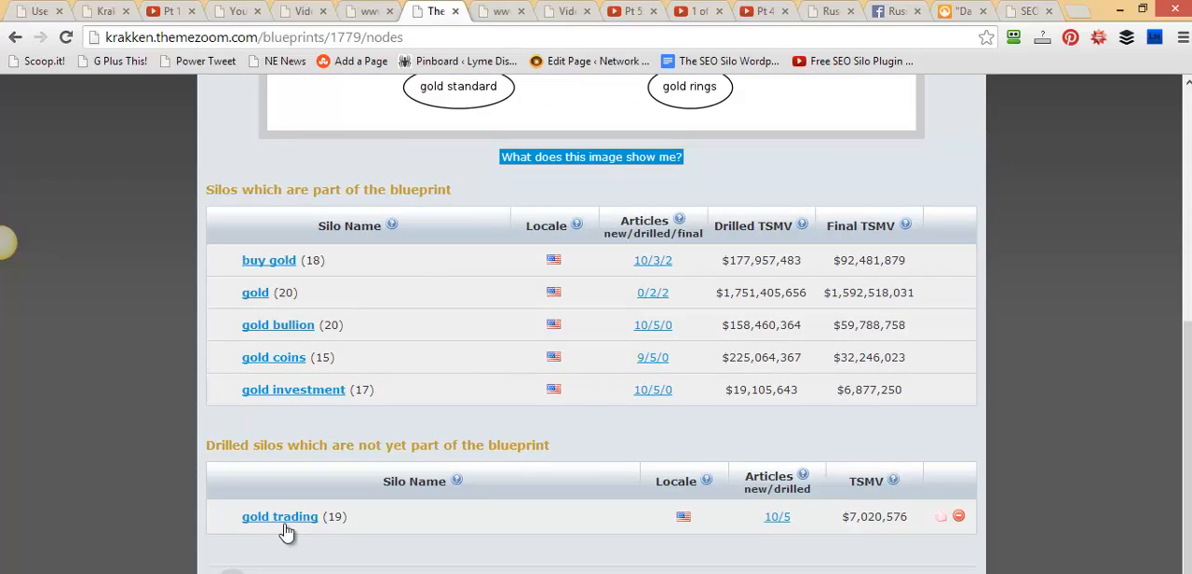
pyautogui.click(938, 518)
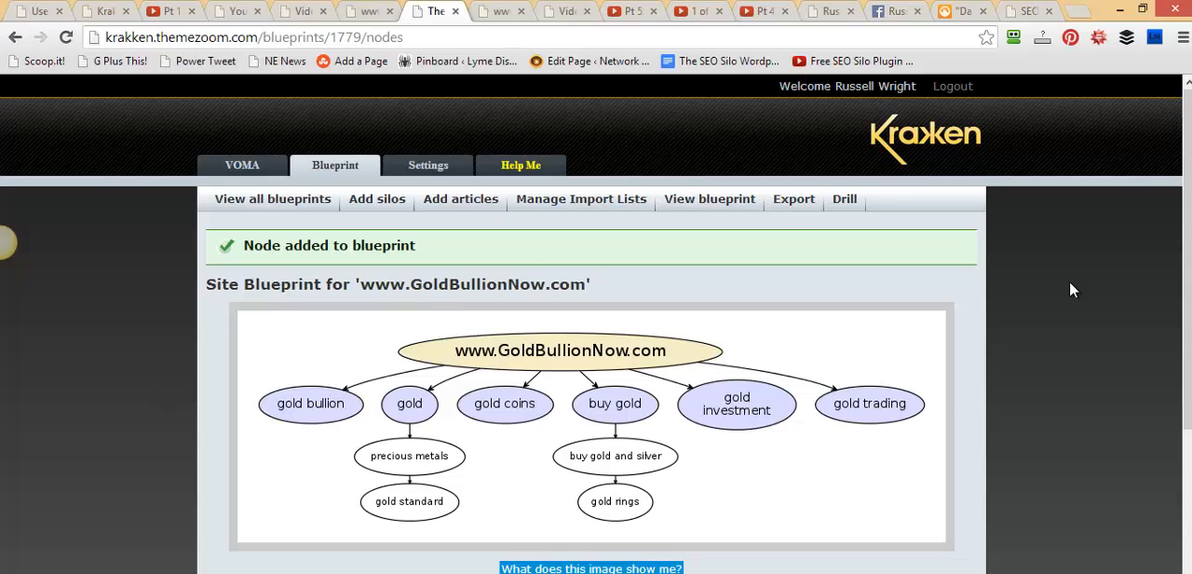
# Frame the final article counts of the gold trading, gold investment, gold coins and gold bullion silos, plus gold coins' name and drilled TSMV
pyautogui.scroll(-3, 1184, 280)
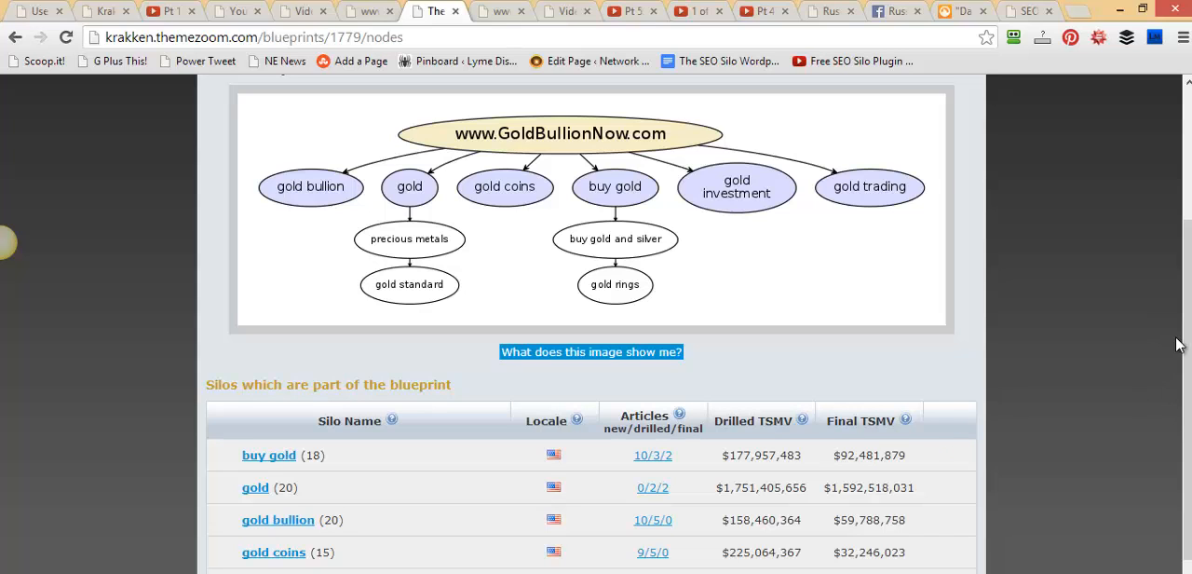
pyautogui.scroll(-1, 1188, 376)
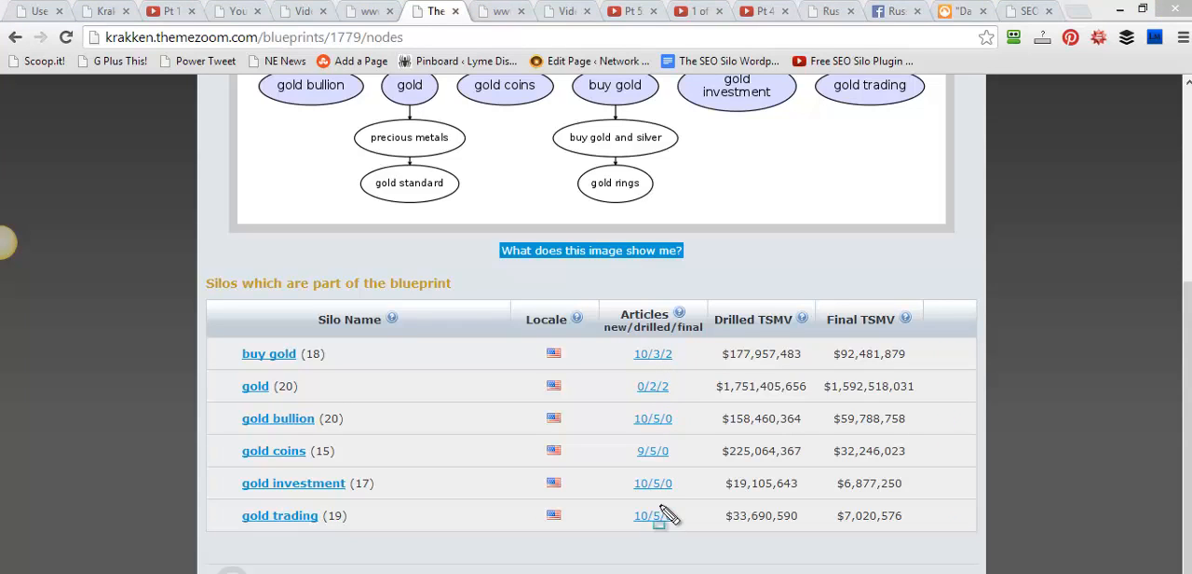
pyautogui.moveTo(661, 501); pyautogui.dragTo(676, 530)
pyautogui.moveTo(660, 472); pyautogui.dragTo(682, 495)
pyautogui.moveTo(659, 440); pyautogui.dragTo(679, 467)
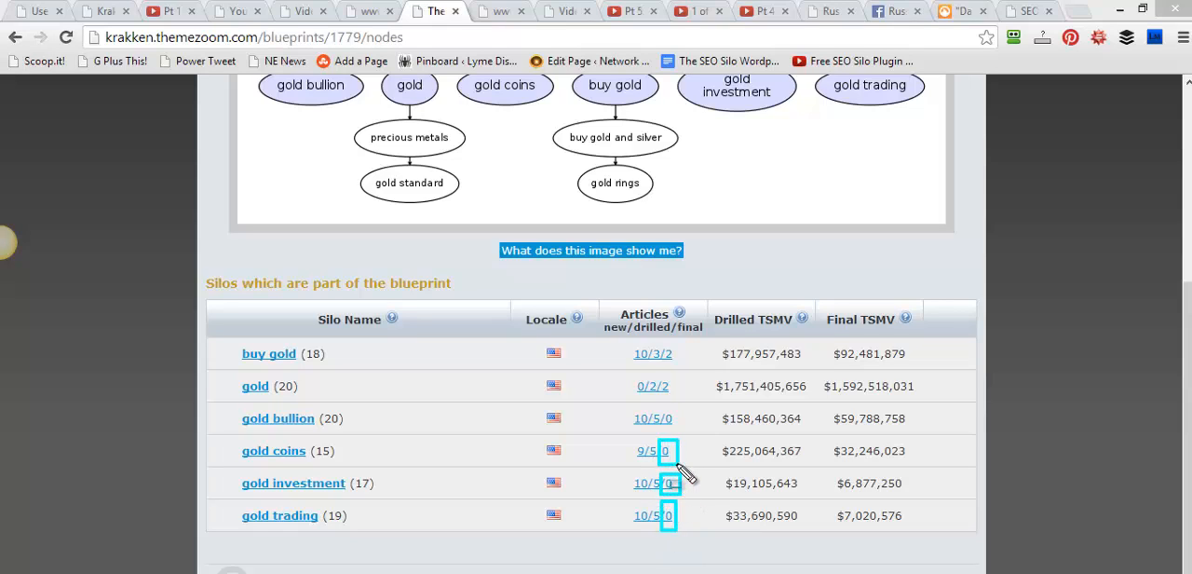
pyautogui.moveTo(661, 406); pyautogui.dragTo(678, 441)
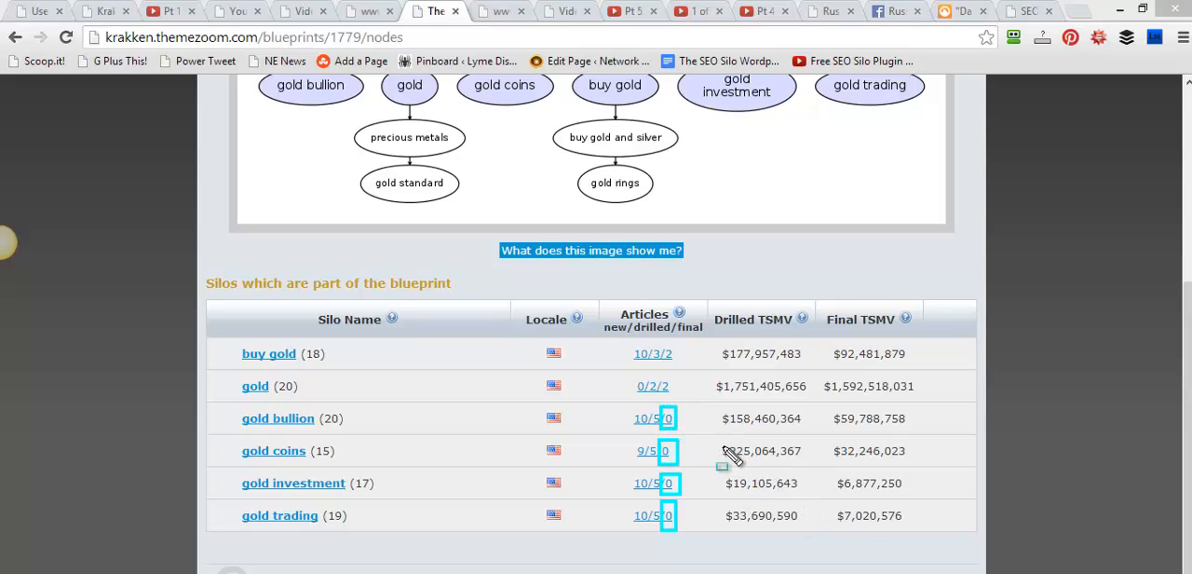
pyautogui.moveTo(712, 434); pyautogui.dragTo(810, 461)
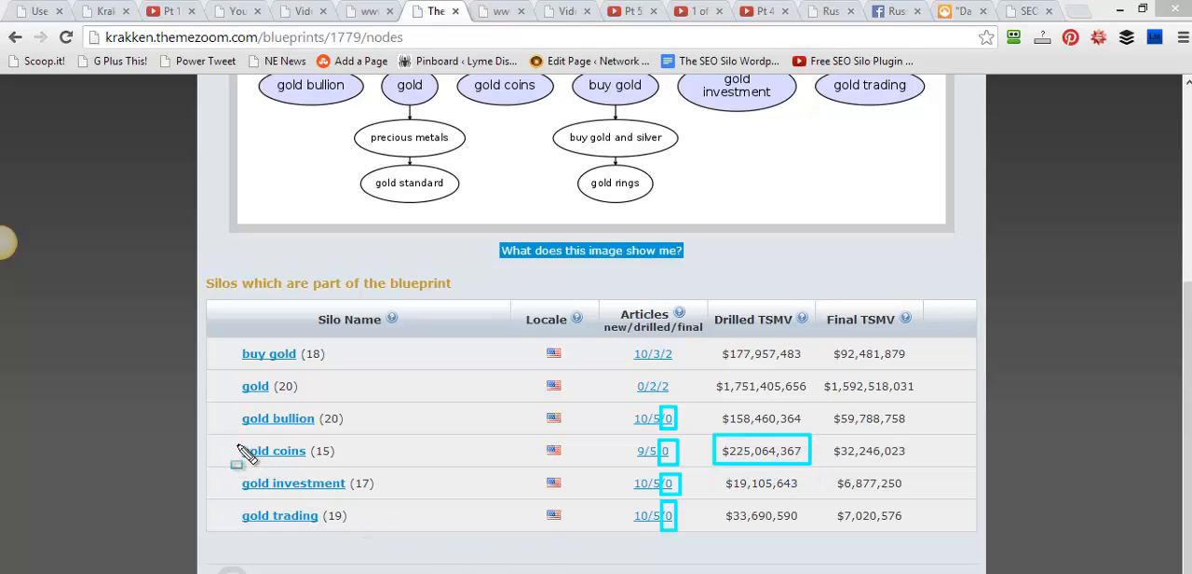
pyautogui.moveTo(235, 438); pyautogui.dragTo(348, 468)
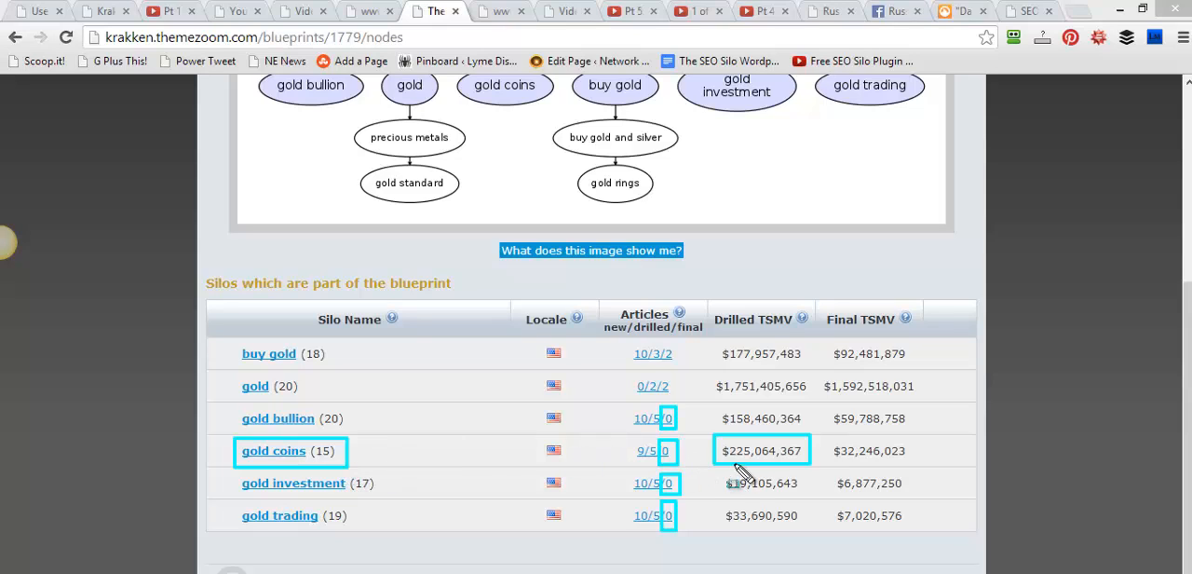
# Point arrows at the gold coins silo's name and drilled TSMV, and clear all the markings
pyautogui.moveTo(184, 418); pyautogui.dragTo(225, 441)
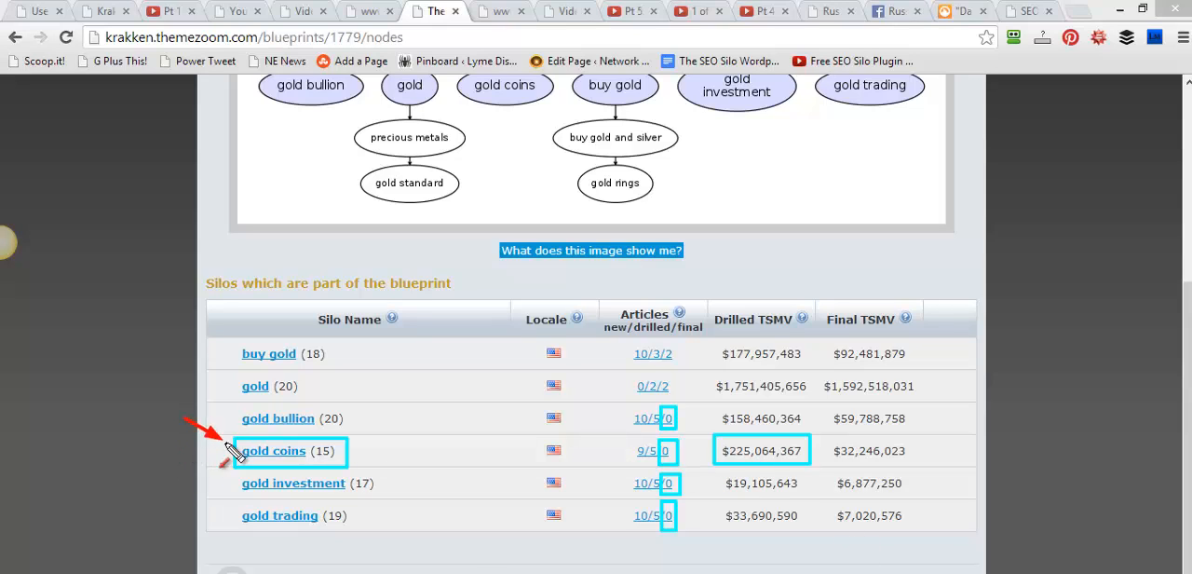
pyautogui.moveTo(419, 391); pyautogui.dragTo(352, 445)
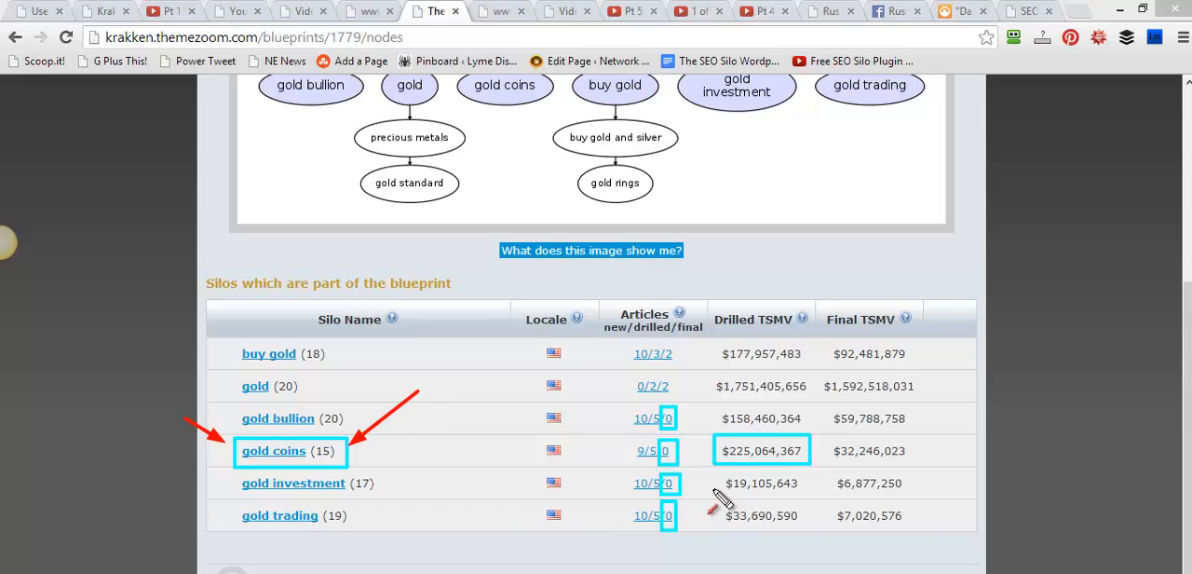
pyautogui.moveTo(713, 488); pyautogui.dragTo(734, 462)
pyautogui.press('Escape')
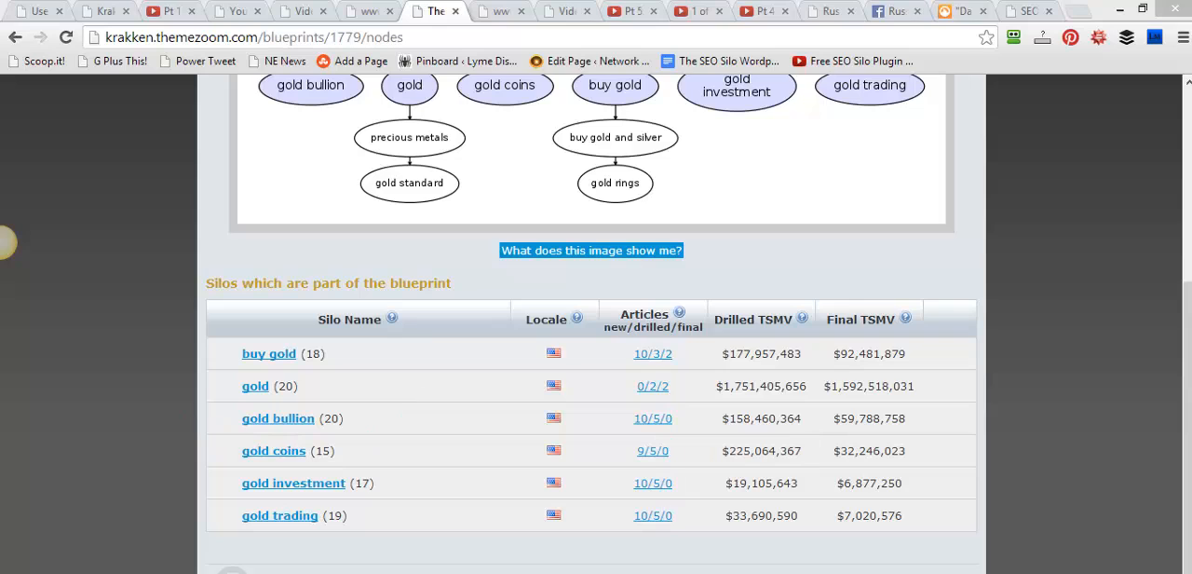
# Open the gold bullion silo's articles, mark its node in the diagram with an arrow, and clear the arrow
pyautogui.click(656, 423)
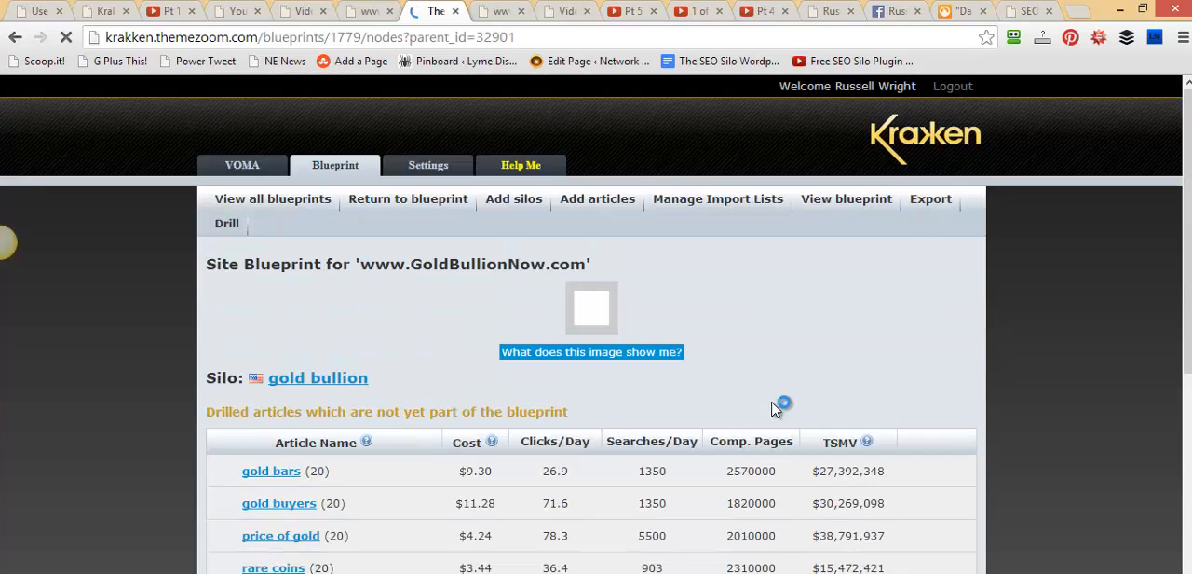
pyautogui.scroll(-3, 788, 369)
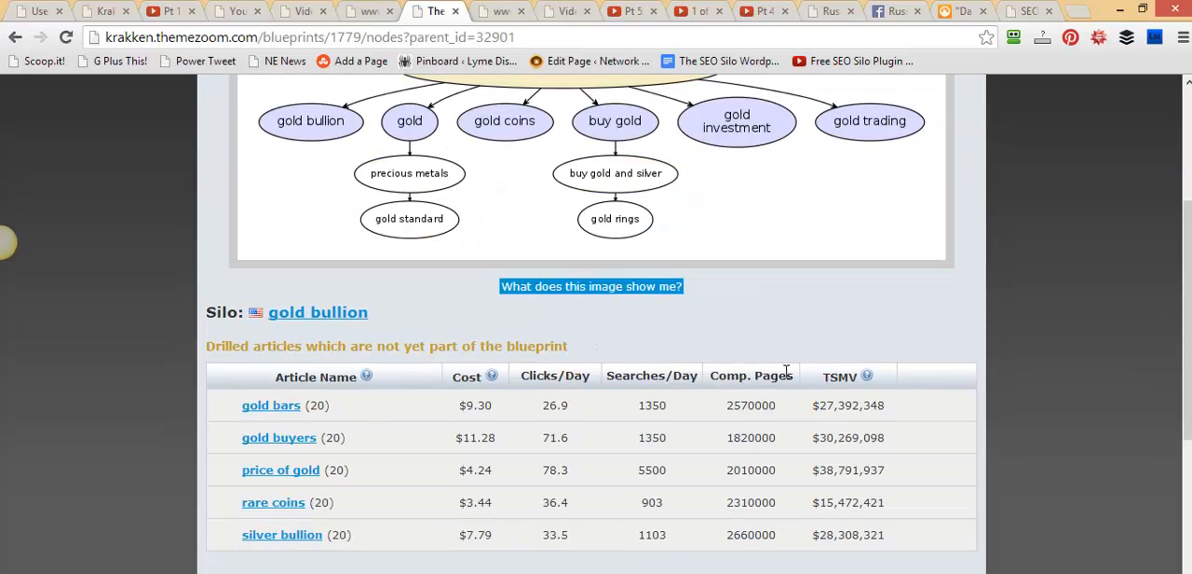
pyautogui.scroll(1, 788, 371)
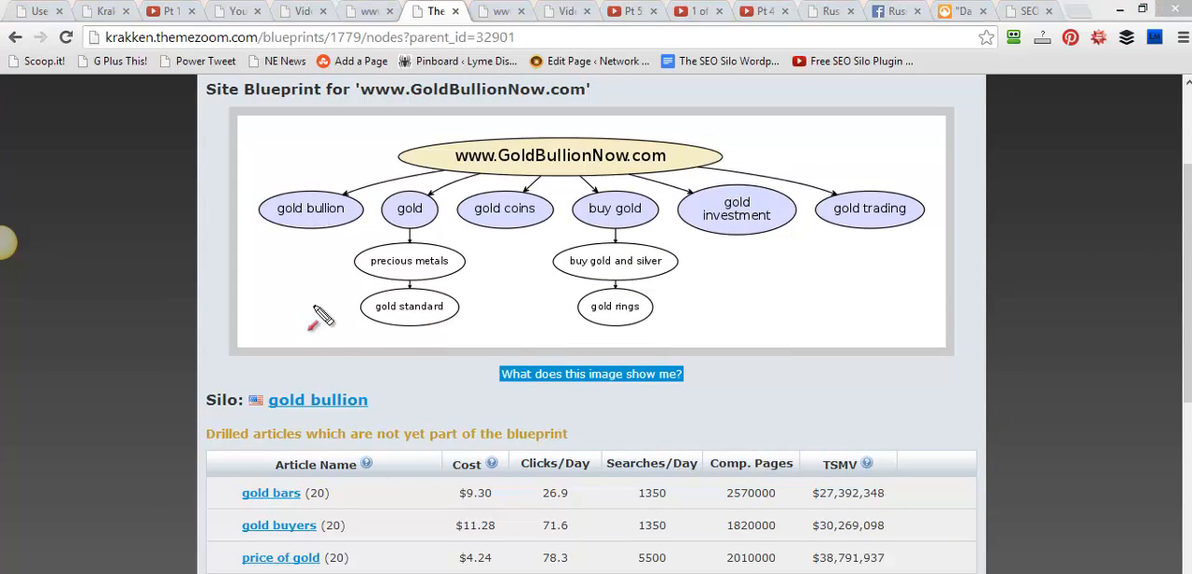
pyautogui.moveTo(372, 421); pyautogui.dragTo(309, 238)
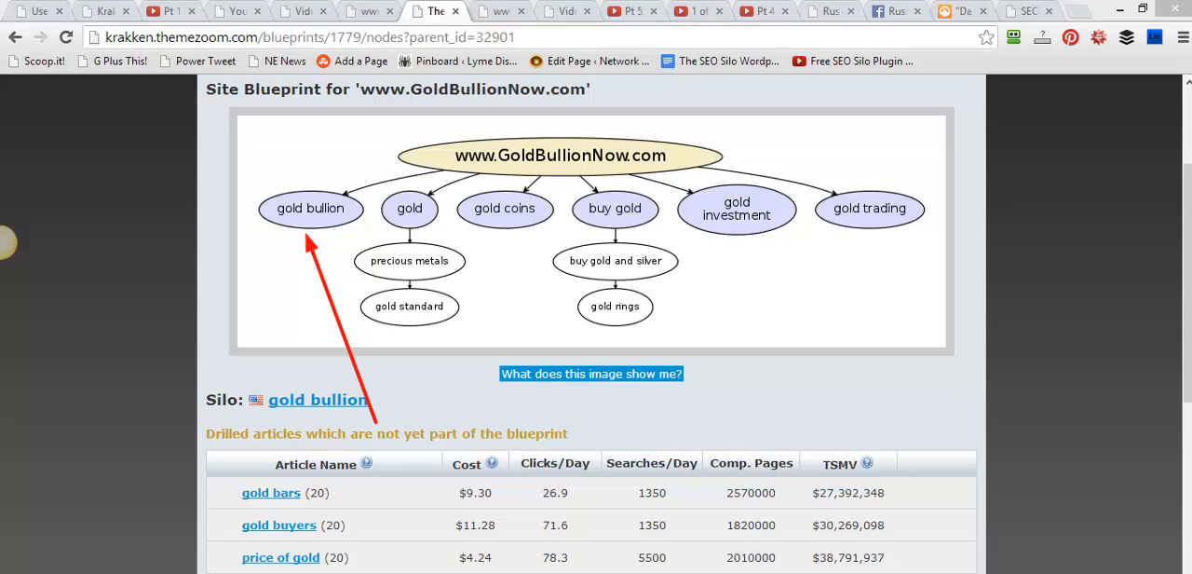
pyautogui.press('Escape')
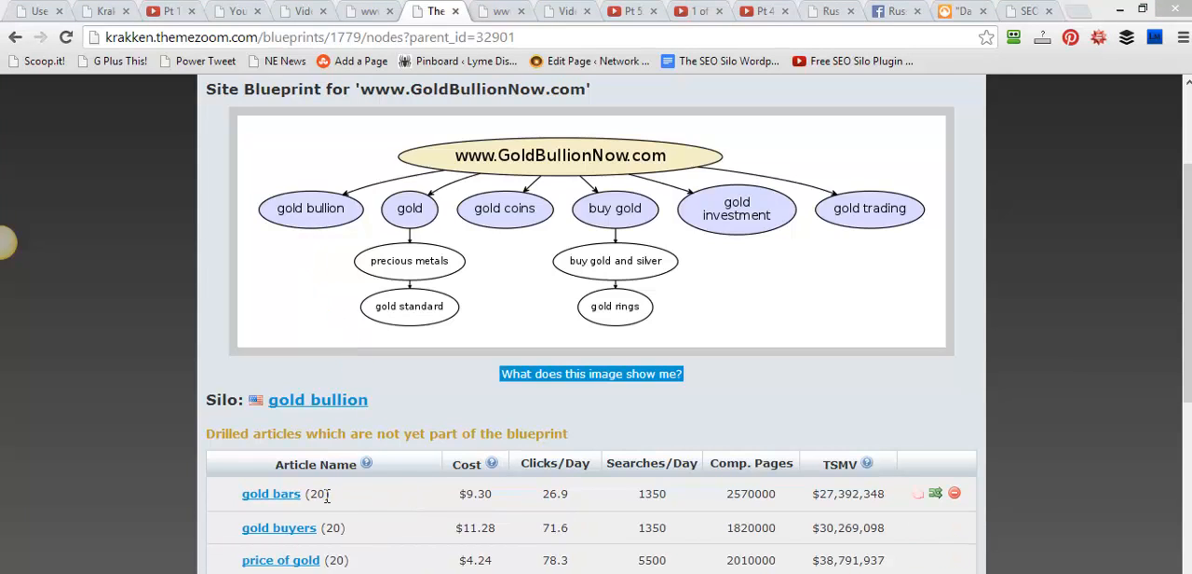
# Add the drilled gold bars article to the gold bullion silo and compare the diagram with the remaining drilled articles
pyautogui.click(915, 501)
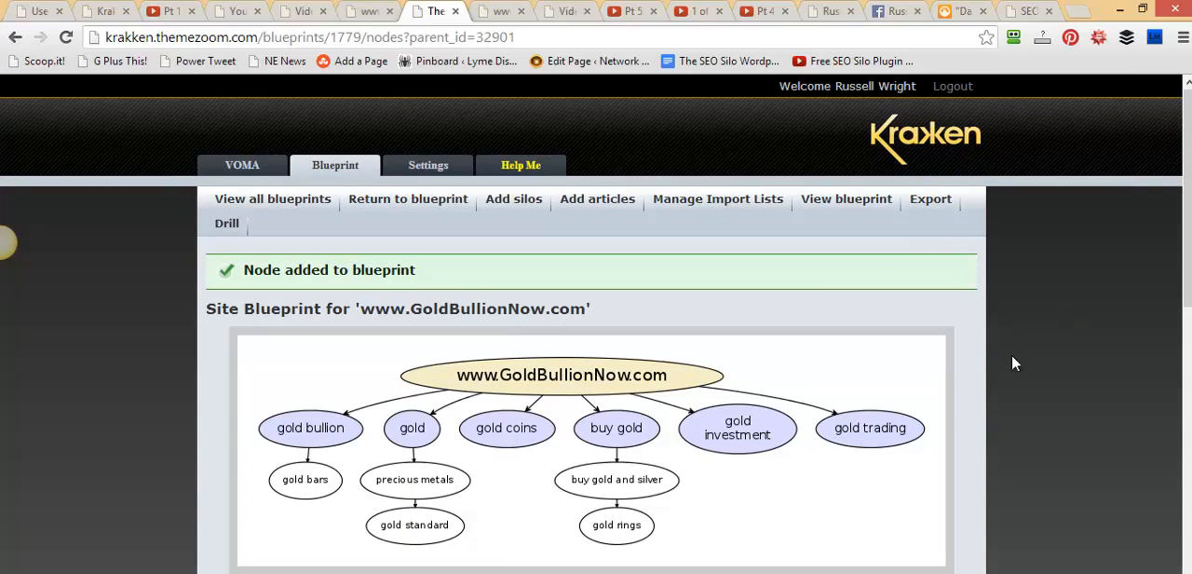
pyautogui.moveTo(1188, 192); pyautogui.dragTo(1186, 332)
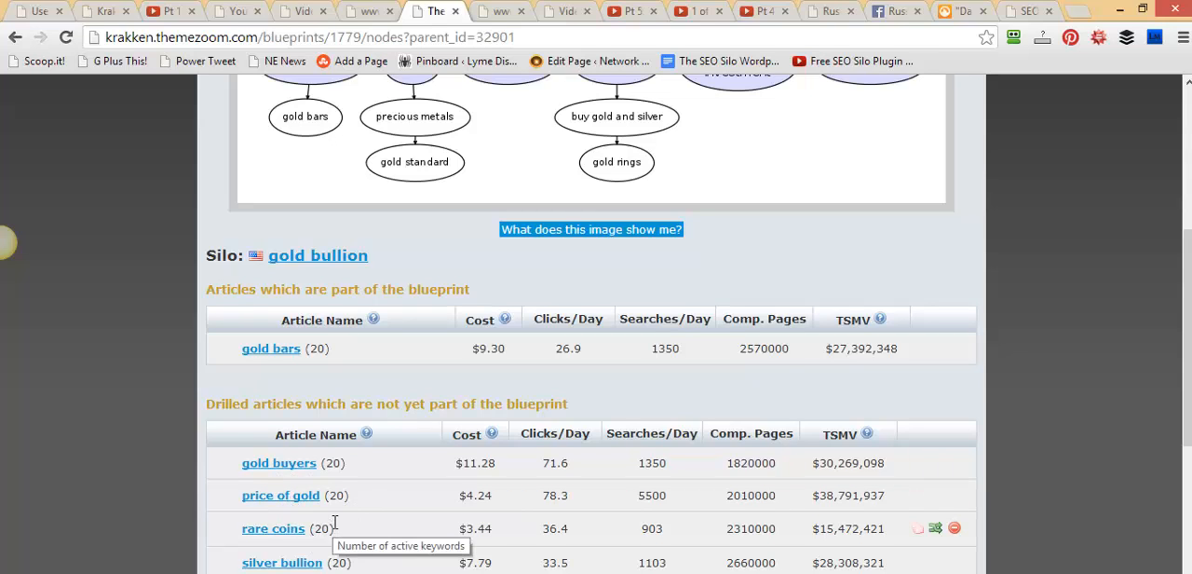
pyautogui.scroll(1, 334, 522)
pyautogui.scroll(-1, 332, 522)
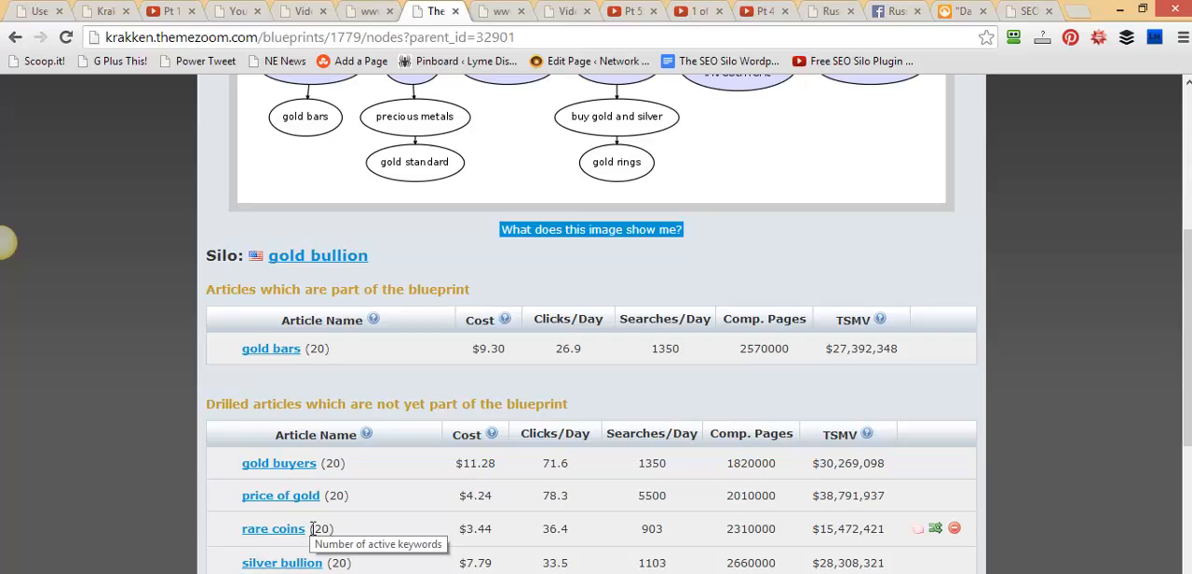
pyautogui.scroll(-1, 313, 549)
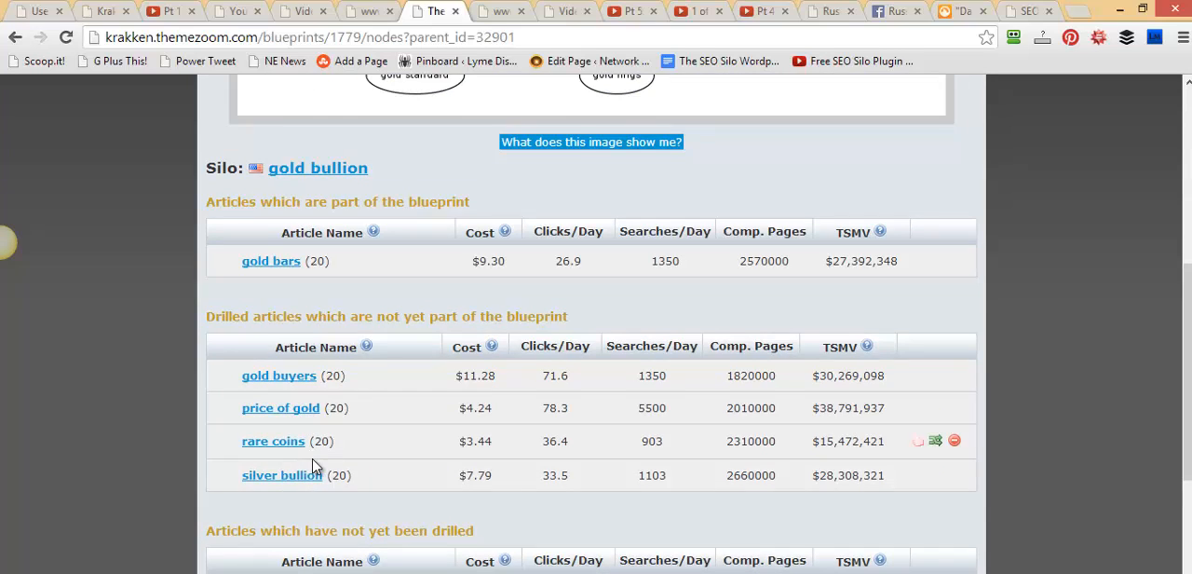
pyautogui.scroll(2, 311, 468)
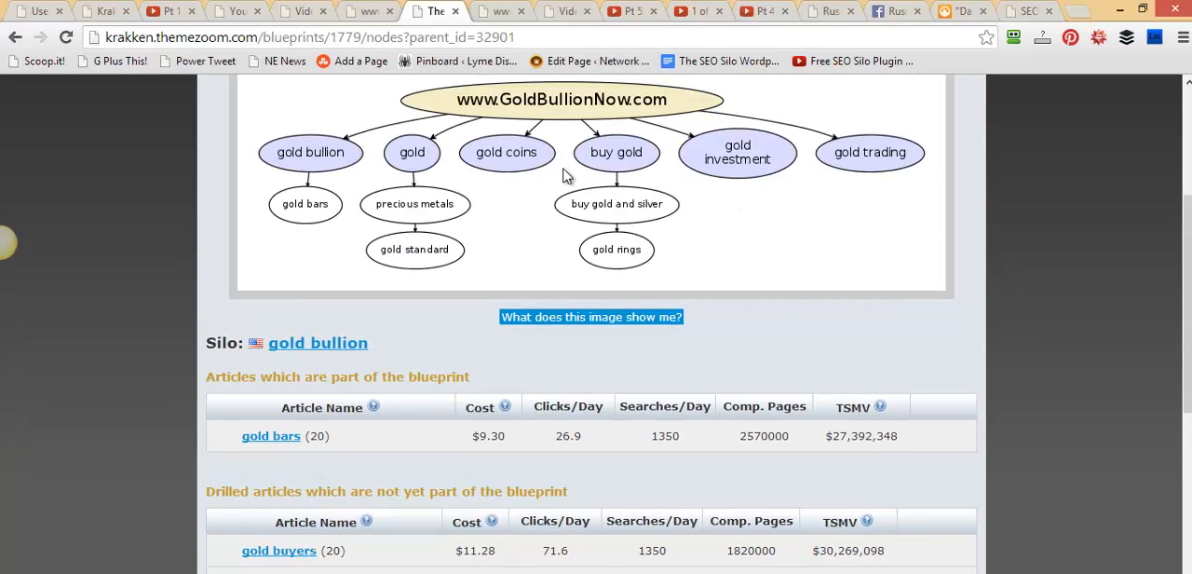
# Add the drilled silver bullion article to the gold bullion silo in the blueprint
pyautogui.scroll(-2, 514, 328)
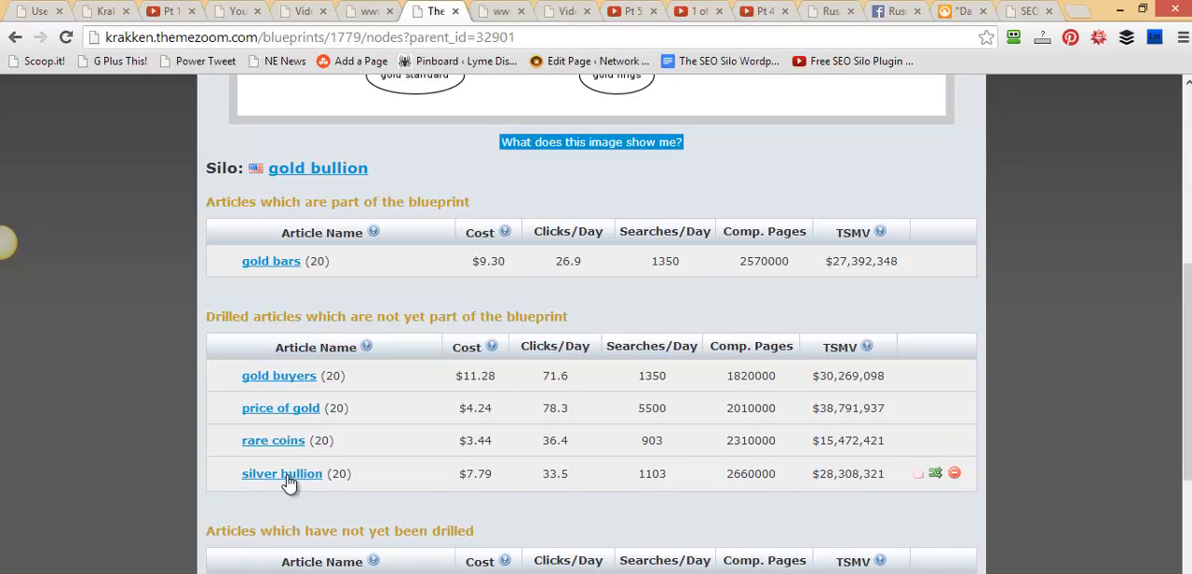
pyautogui.scroll(3, 348, 457)
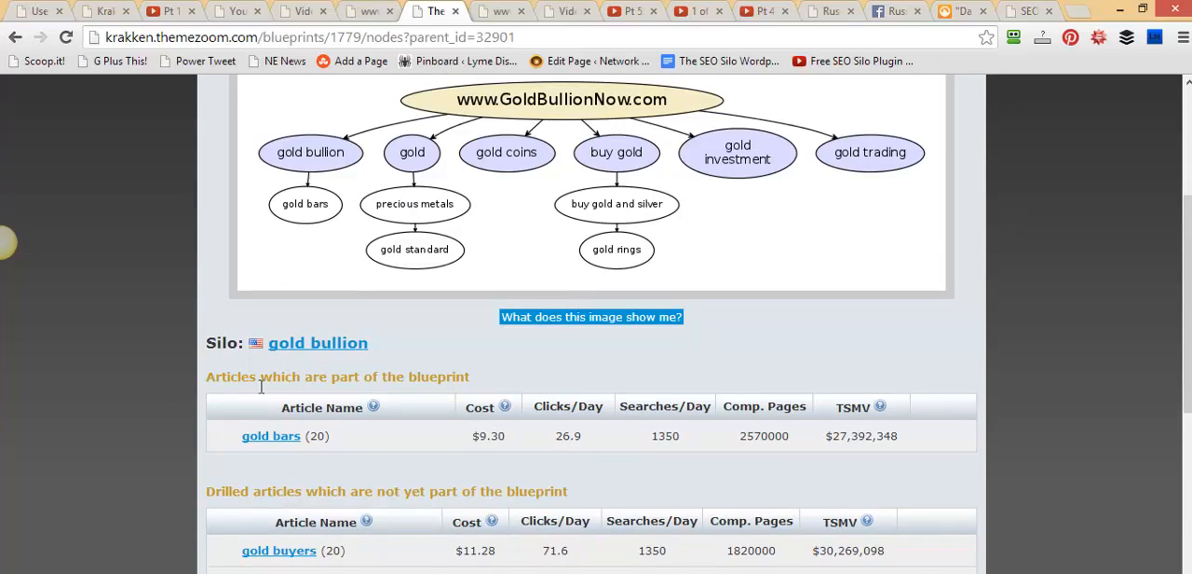
pyautogui.scroll(-2, 283, 494)
pyautogui.scroll(-1, 284, 559)
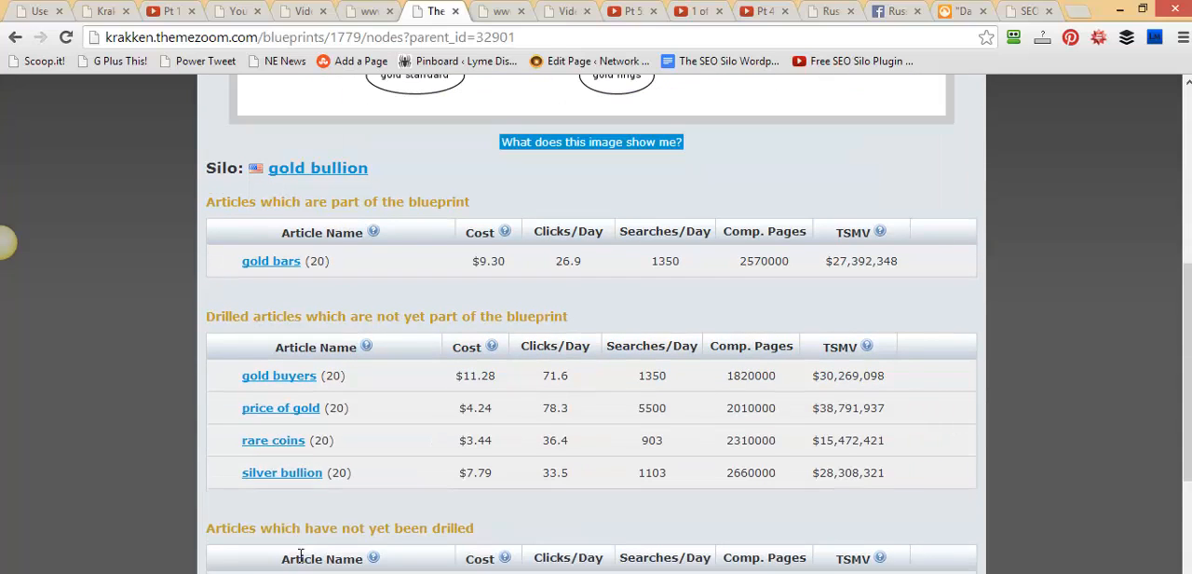
pyautogui.moveTo(494, 473); pyautogui.dragTo(455, 475)
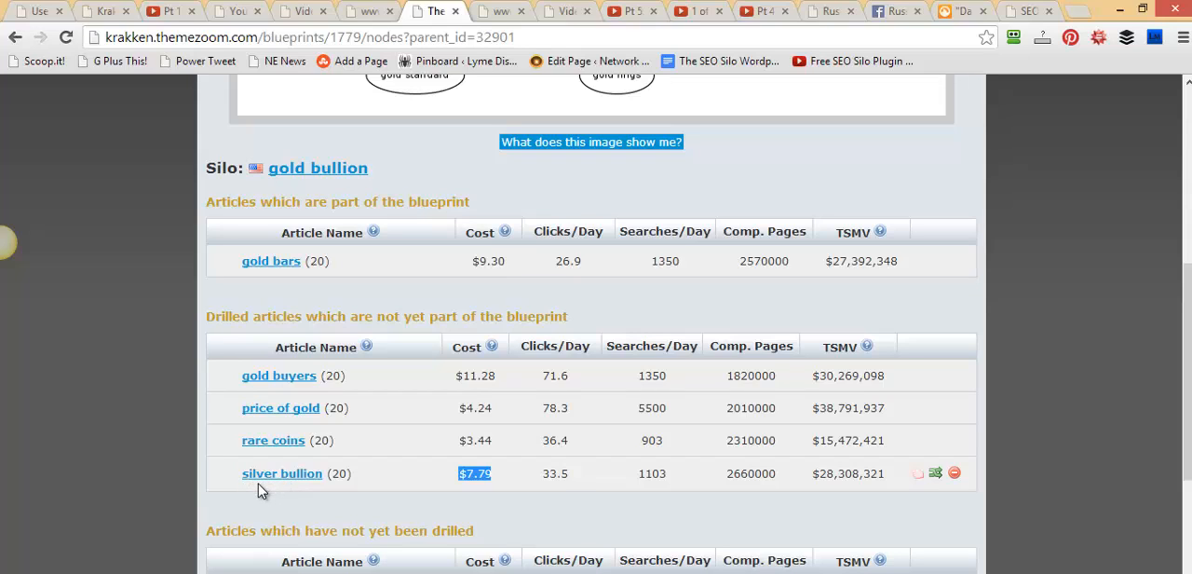
pyautogui.click(918, 476)
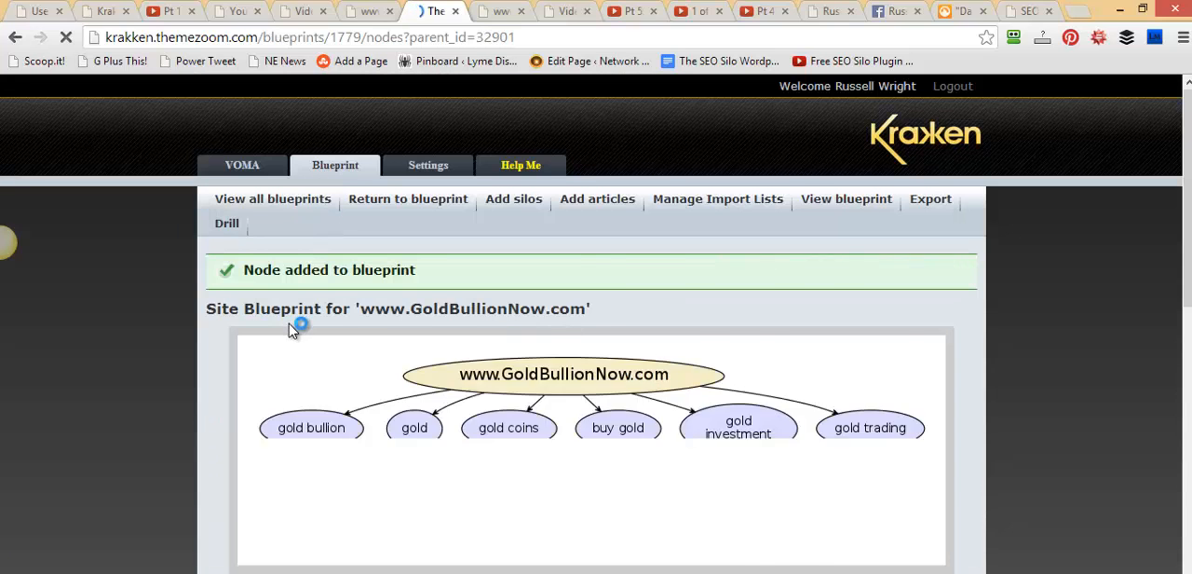
pyautogui.scroll(-1, 326, 340)
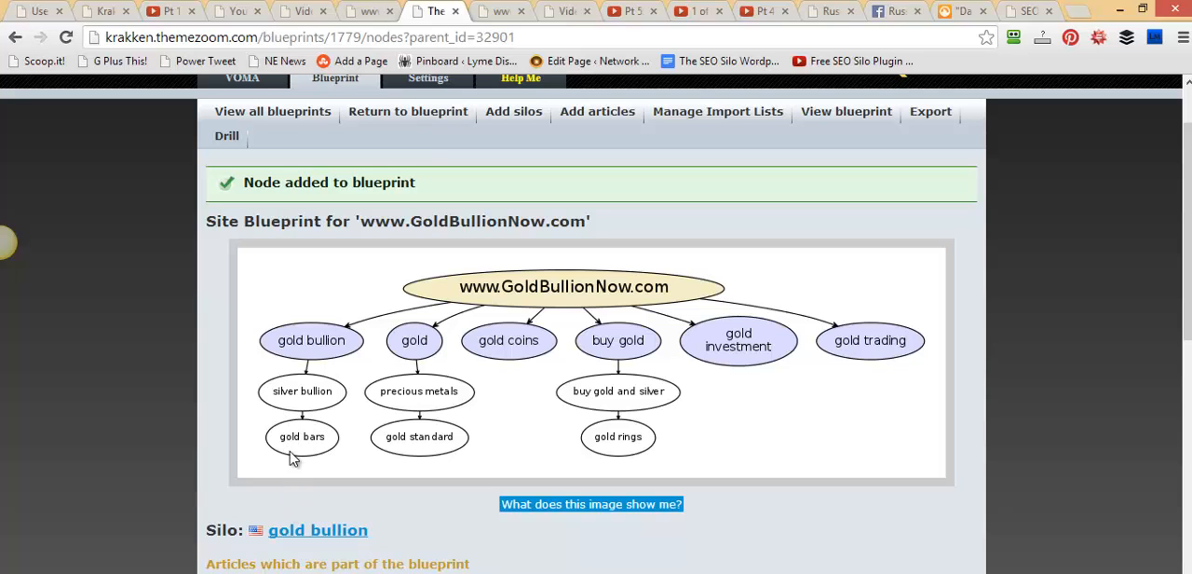
# Add the drilled gold buyers article to the gold bullion silo and review the silo's article lists and diagram
pyautogui.moveTo(1183, 326); pyautogui.dragTo(1175, 457)
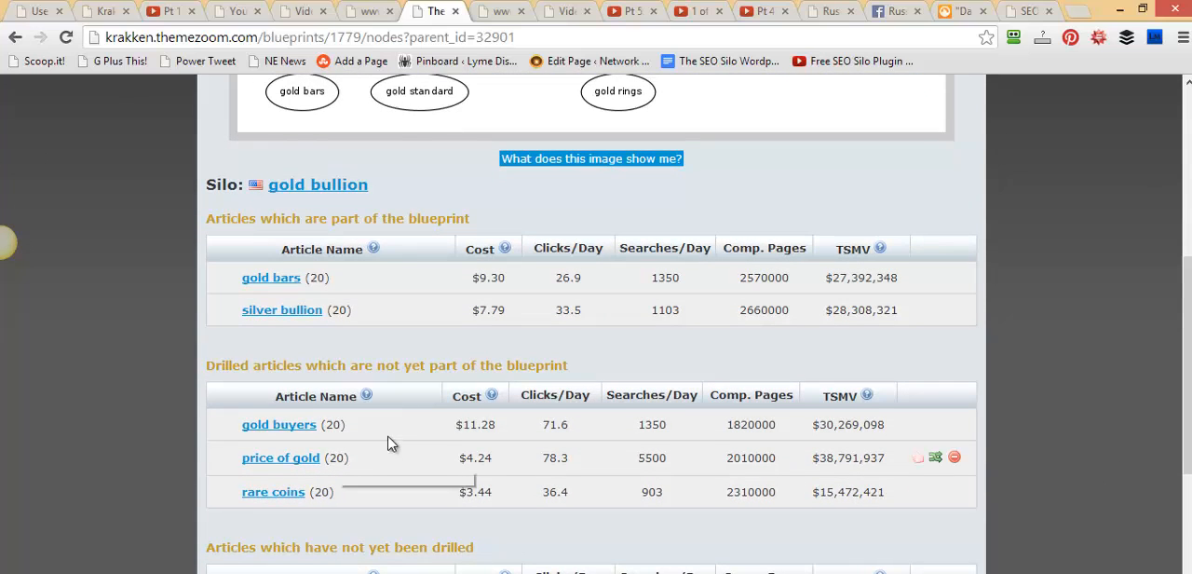
pyautogui.moveTo(860, 425)
pyautogui.click(919, 426)
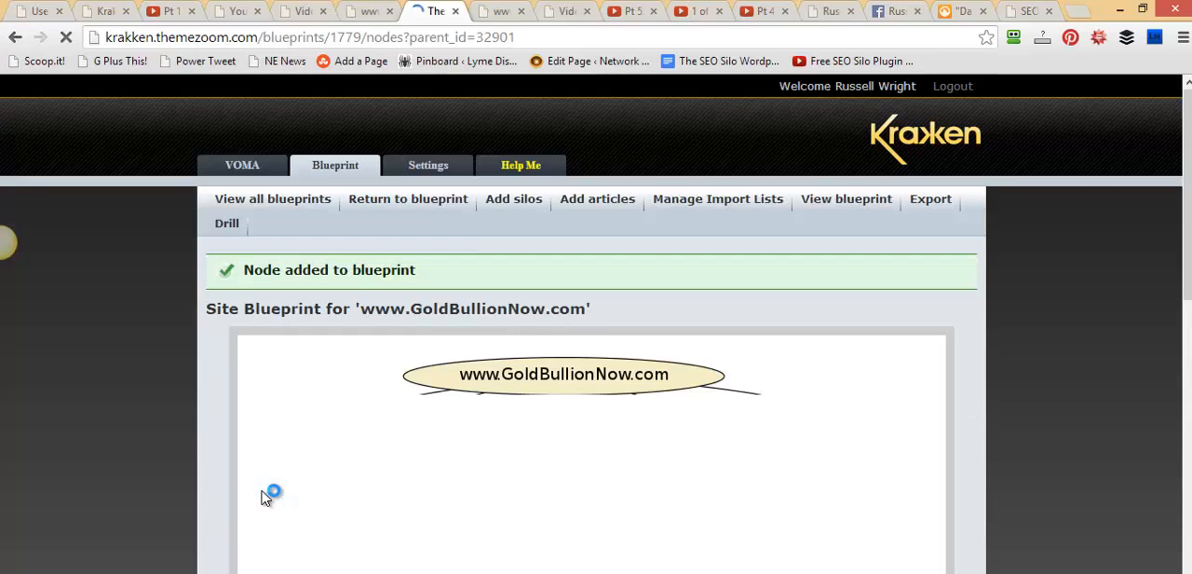
pyautogui.scroll(-7, 240, 503)
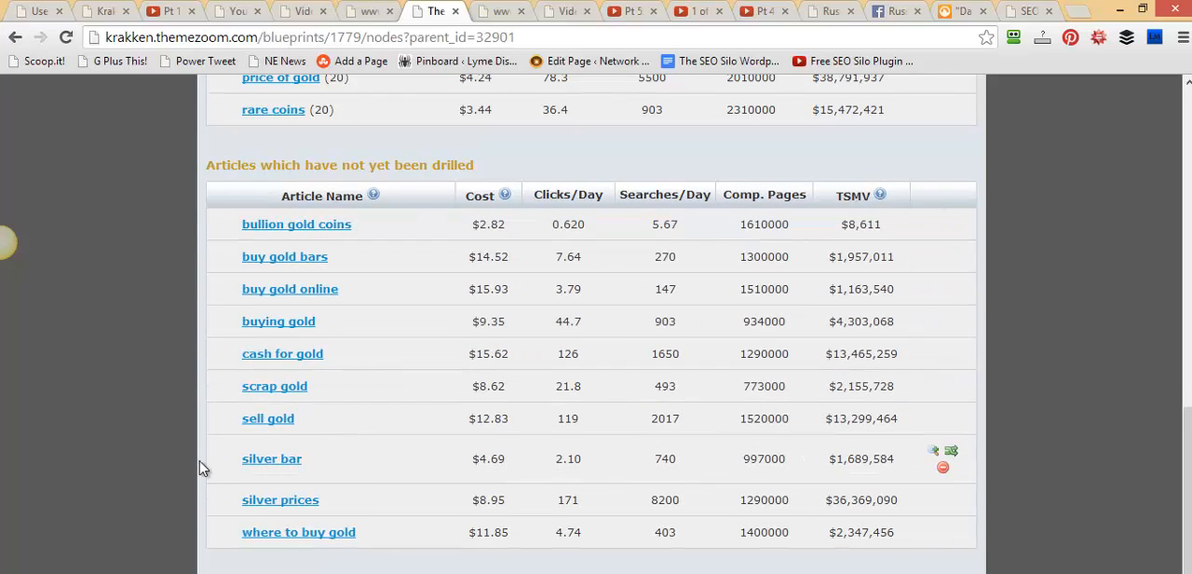
pyautogui.scroll(4, 200, 492)
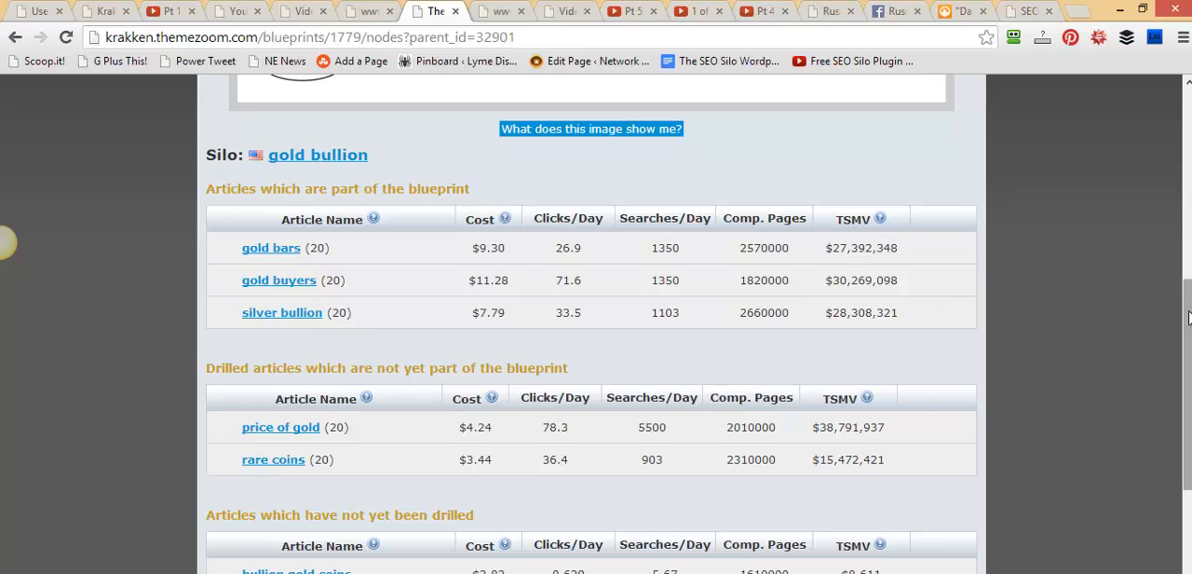
pyautogui.scroll(5, 1176, 317)
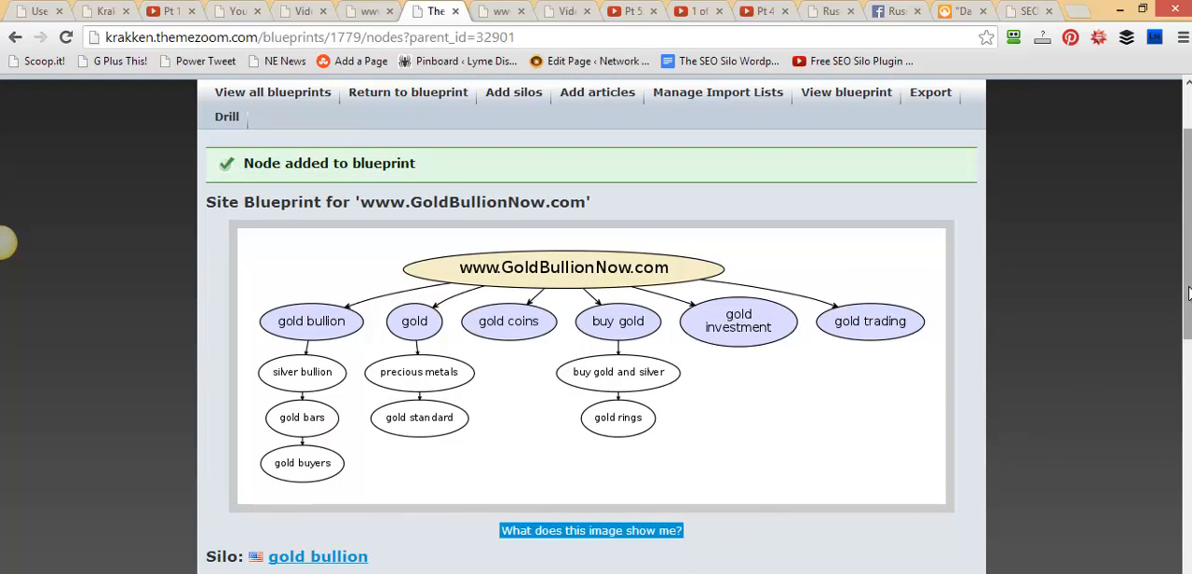
# Add the drilled price of gold article to the gold bullion silo and check the blueprint diagram
pyautogui.moveTo(1188, 295); pyautogui.dragTo(1187, 366)
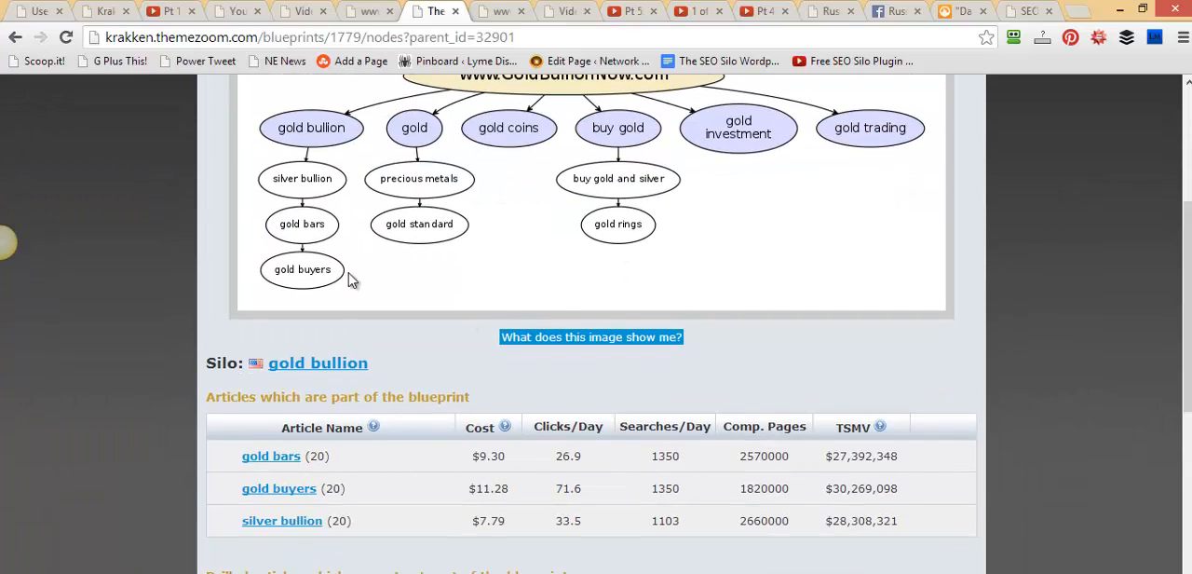
pyautogui.scroll(-3, 1162, 345)
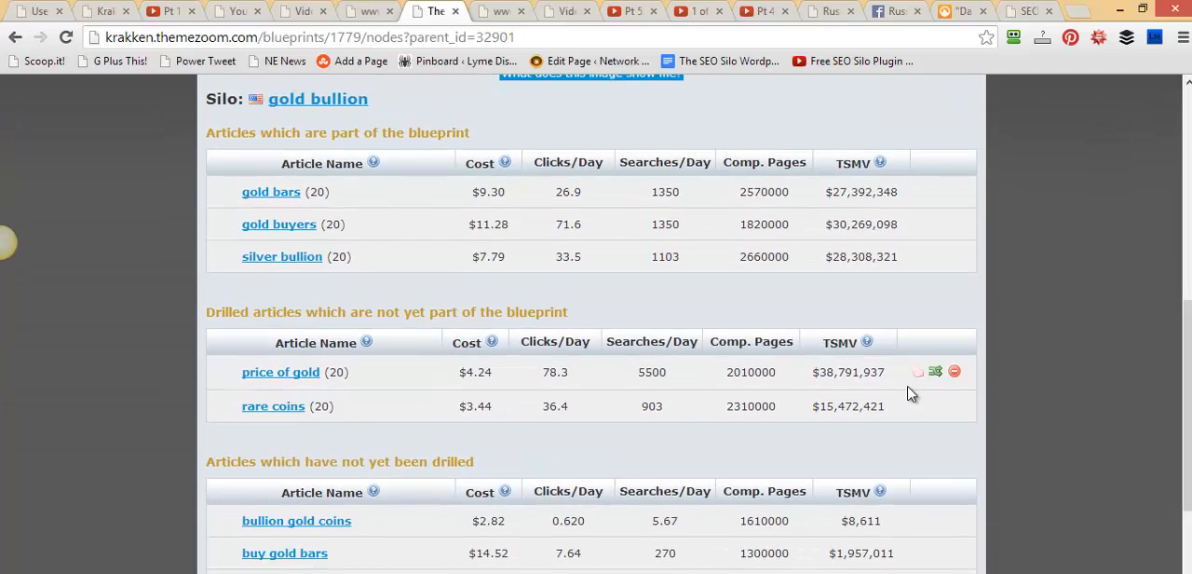
pyautogui.click(918, 373)
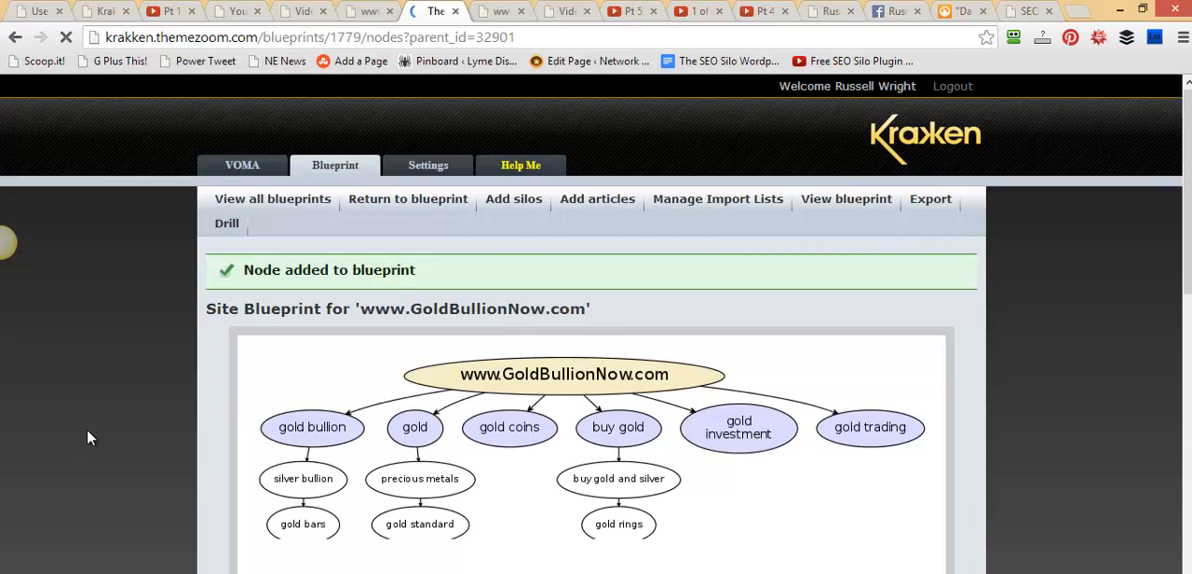
pyautogui.scroll(-3, 270, 366)
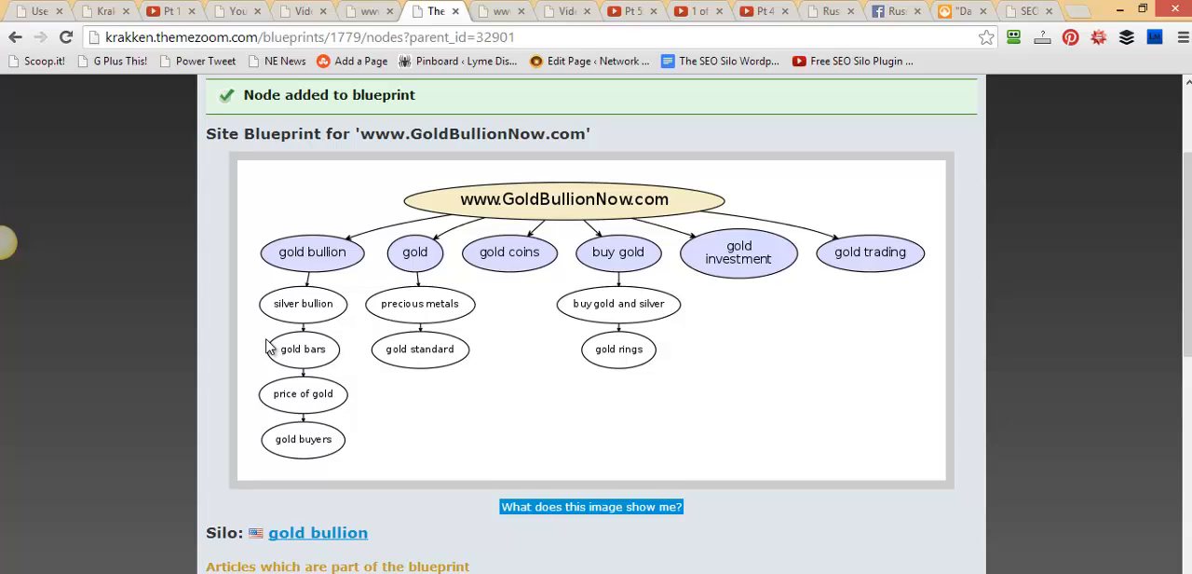
pyautogui.moveTo(1187, 209); pyautogui.dragTo(1154, 146)
pyautogui.click(414, 204)
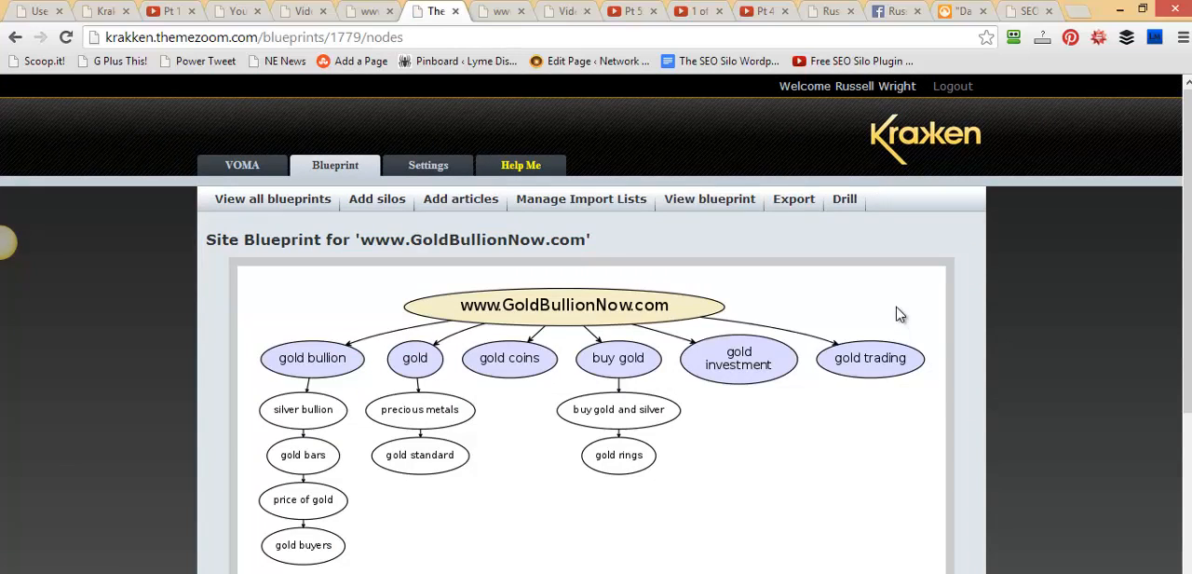
pyautogui.scroll(-2, 1187, 231)
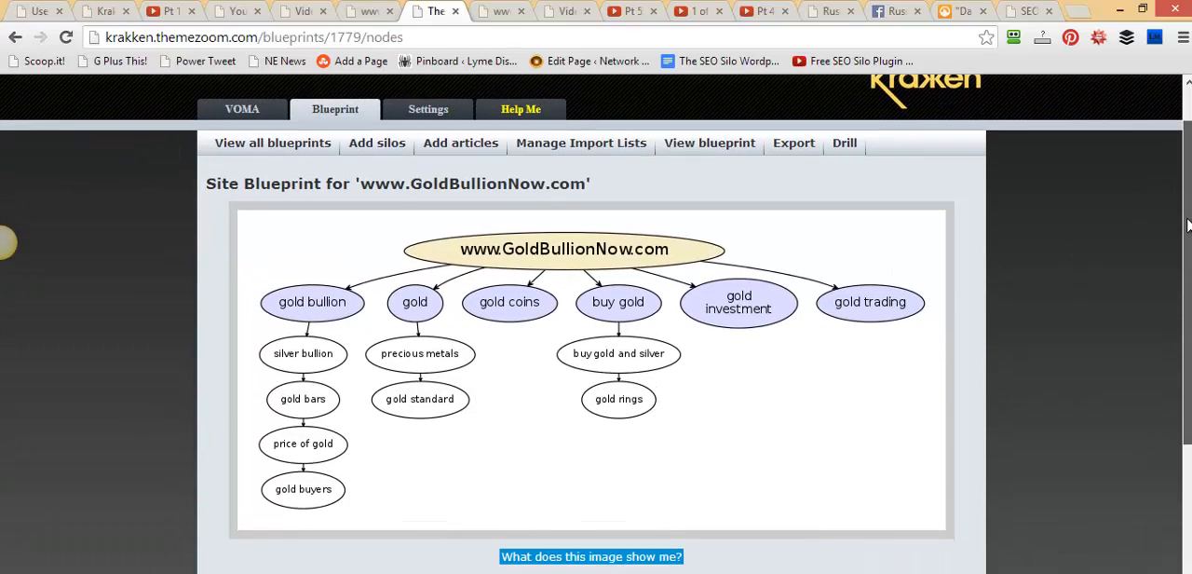
pyautogui.moveTo(1188, 231); pyautogui.dragTo(1187, 233)
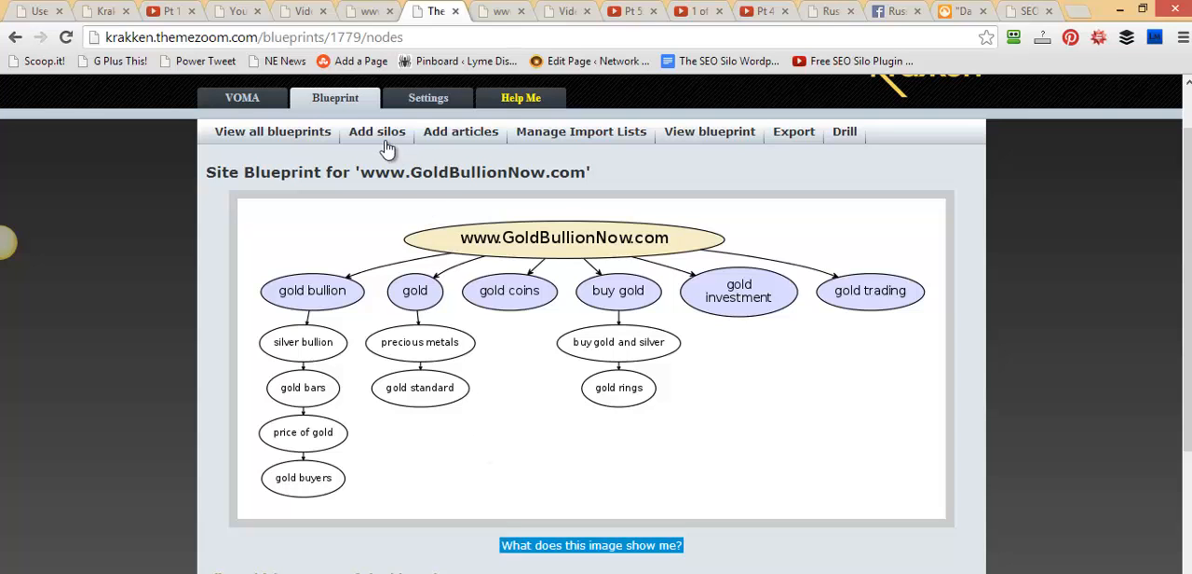
pyautogui.click(469, 138)
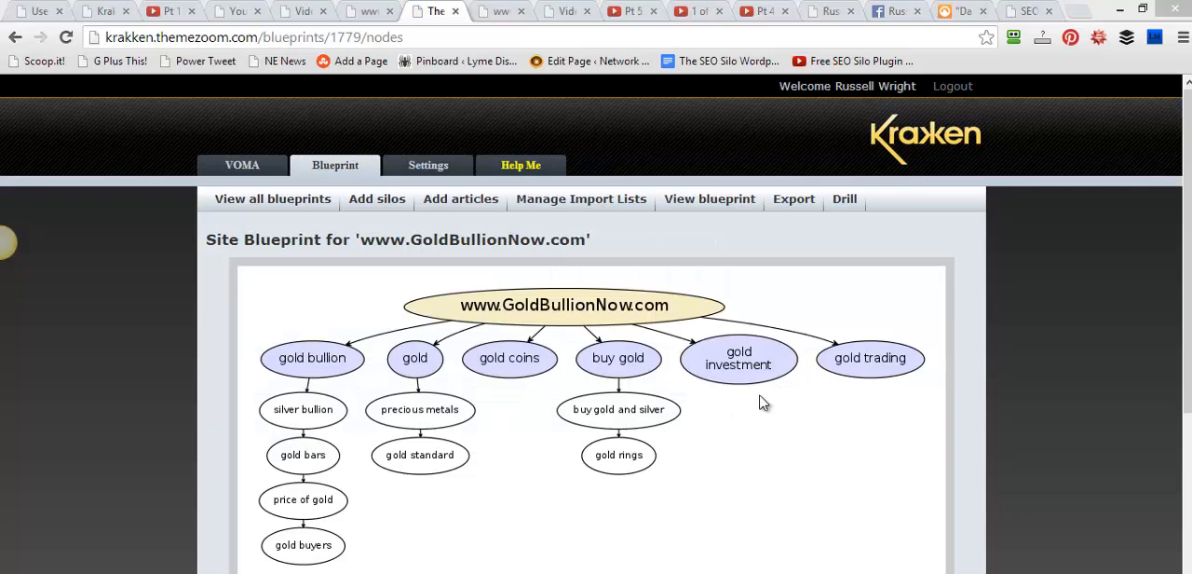
# Open the gold coins silo's articles and examine the drilled ones not yet part of the blueprint
pyautogui.moveTo(1188, 225); pyautogui.dragTo(412, 504)
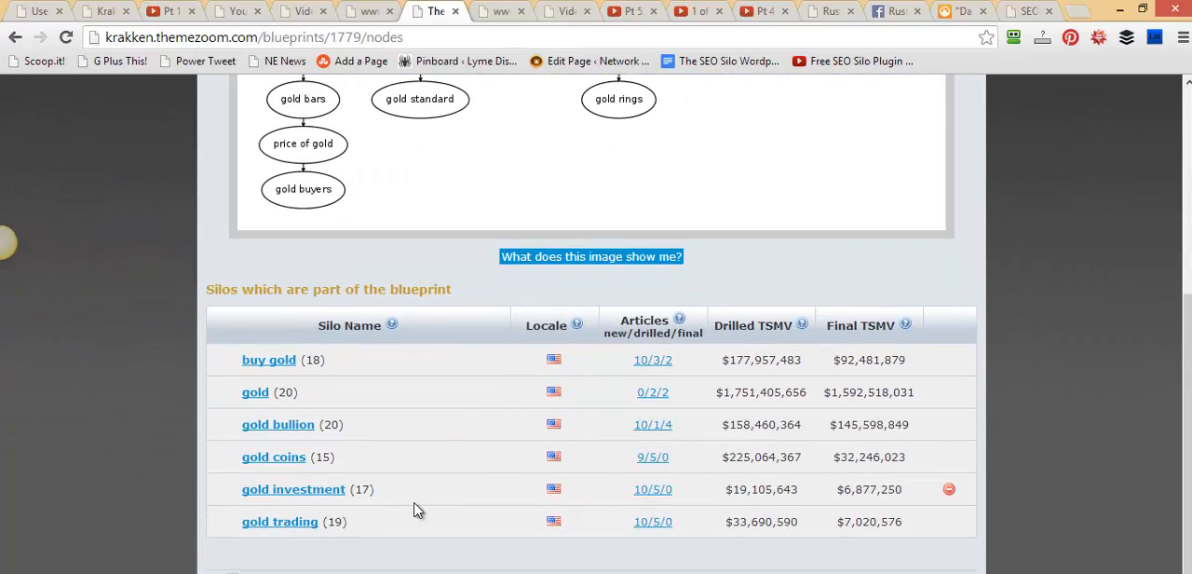
pyautogui.click(652, 458)
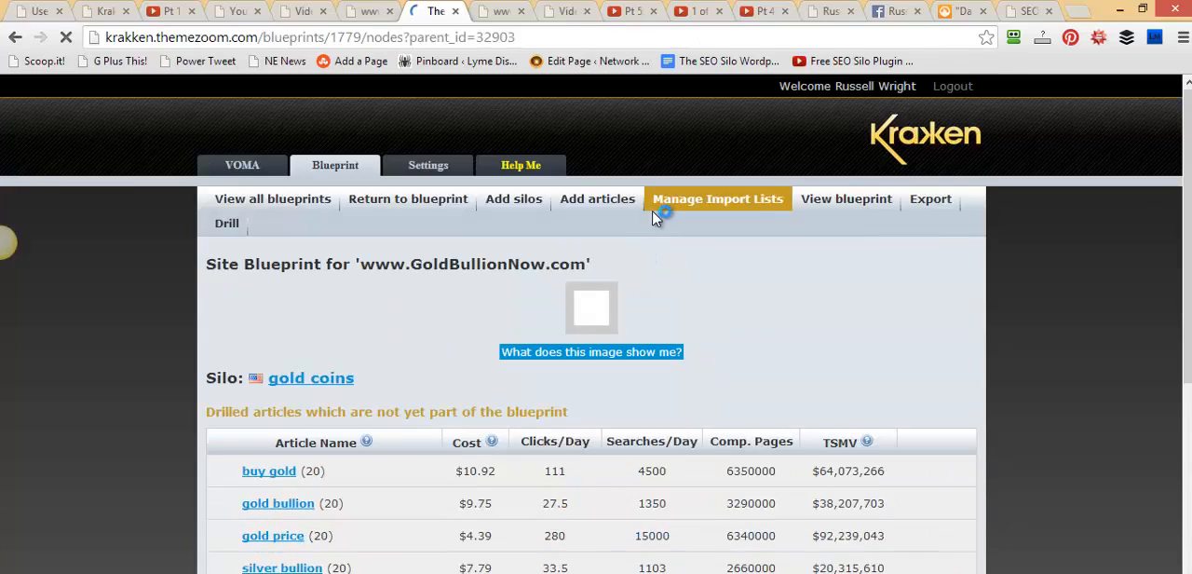
pyautogui.scroll(-6, 1029, 298)
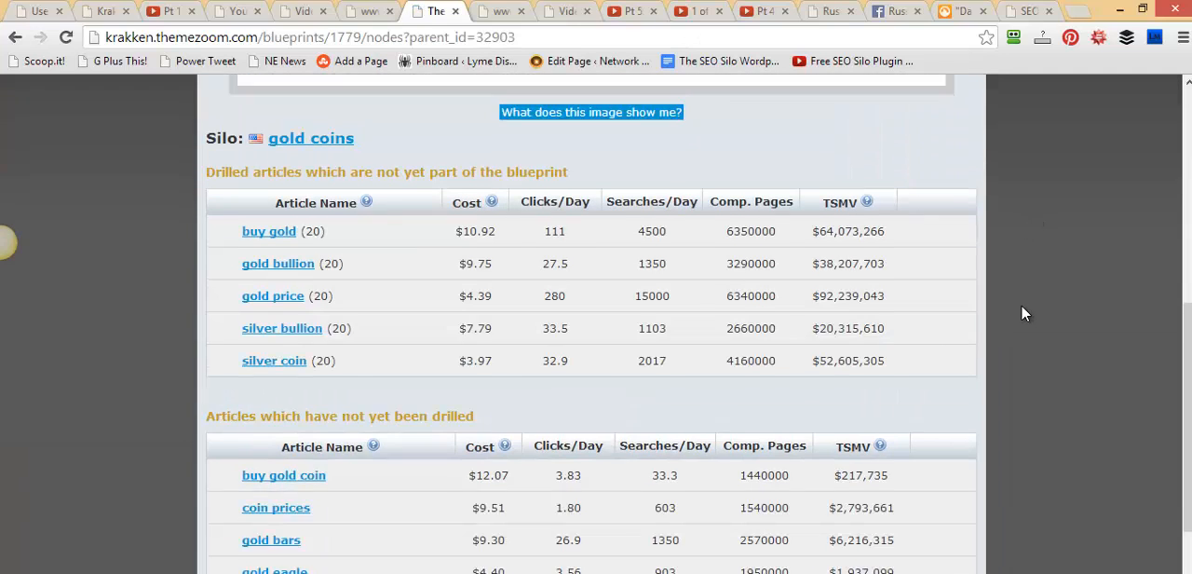
# Remove the drilled buy gold article from the gold coins silo, confirming the deletion
pyautogui.scroll(1, 540, 387)
pyautogui.scroll(3, 371, 310)
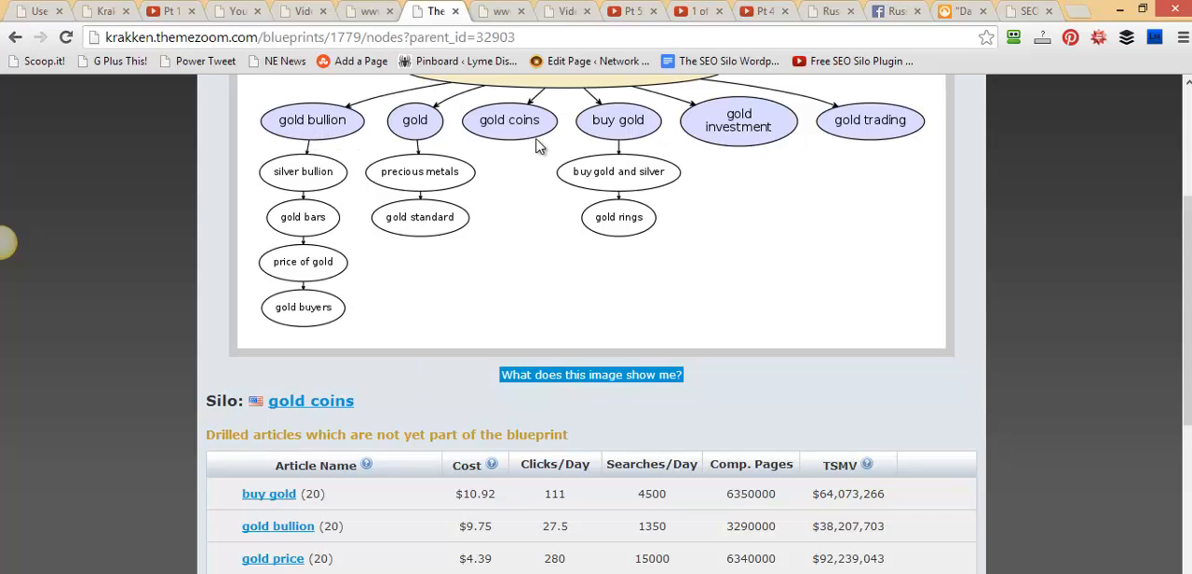
pyautogui.scroll(-1, 447, 405)
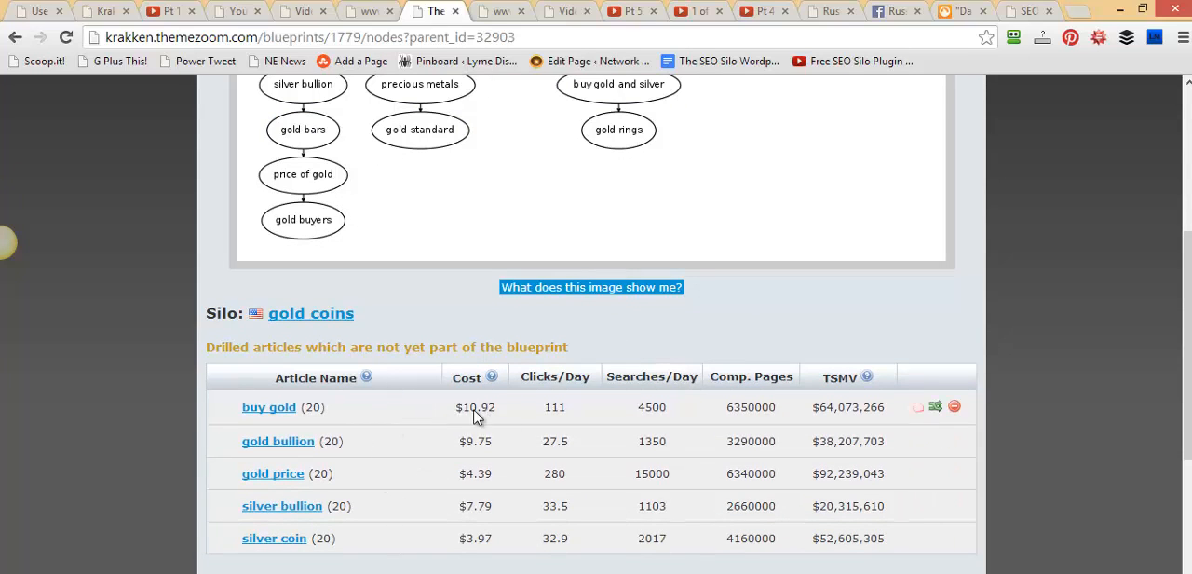
pyautogui.click(954, 407)
pyautogui.click(635, 193)
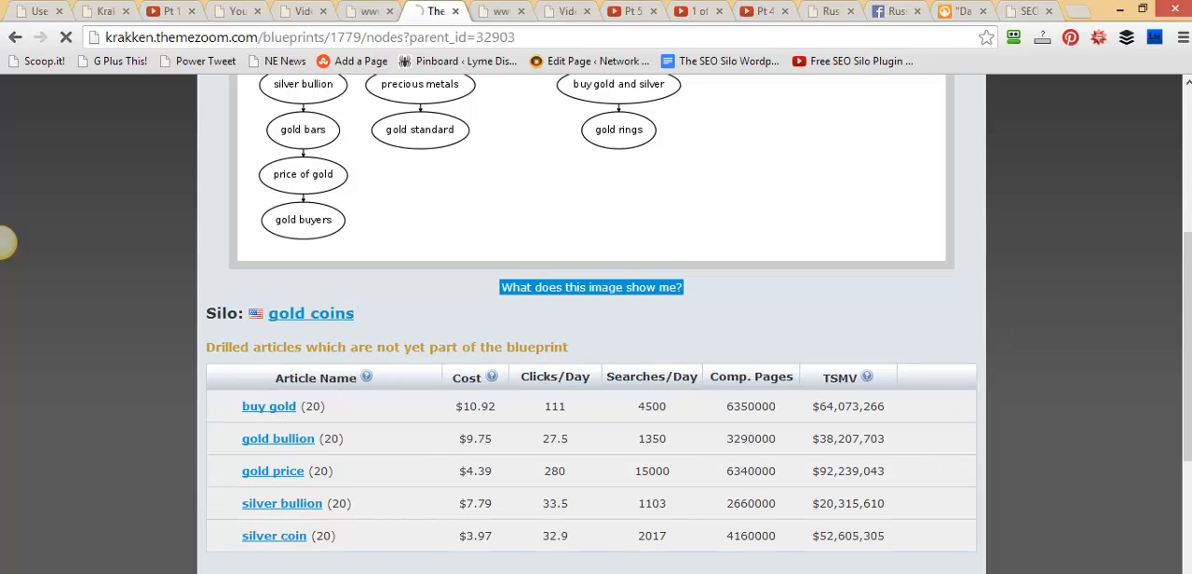
# Drill the buy gold coin article listed among the gold coins silo's undrilled articles
pyautogui.scroll(-4, 591, 317)
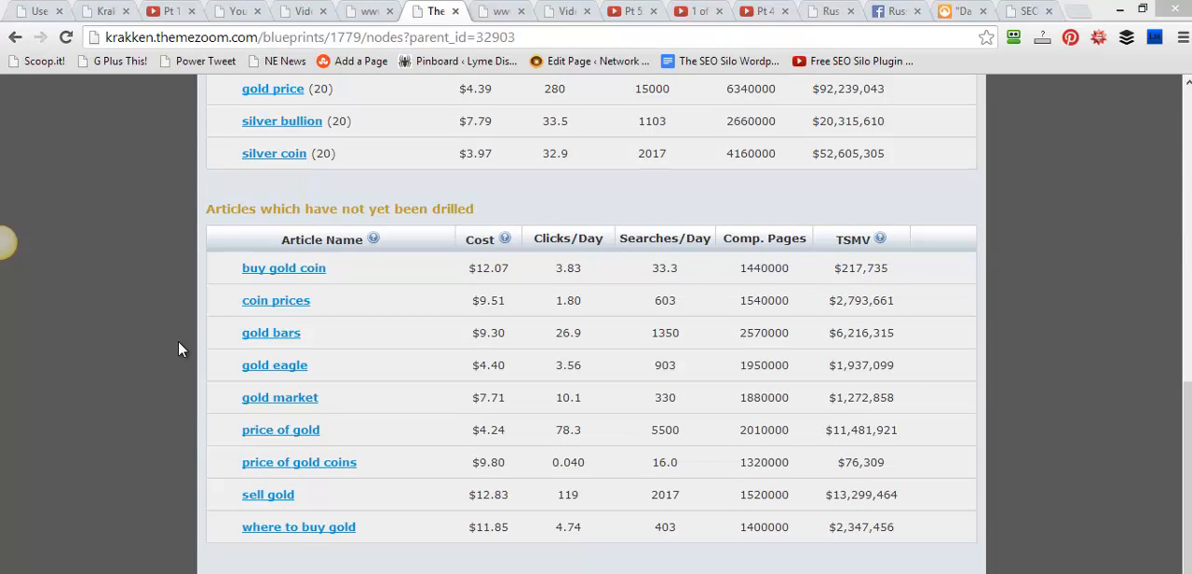
pyautogui.moveTo(285, 272)
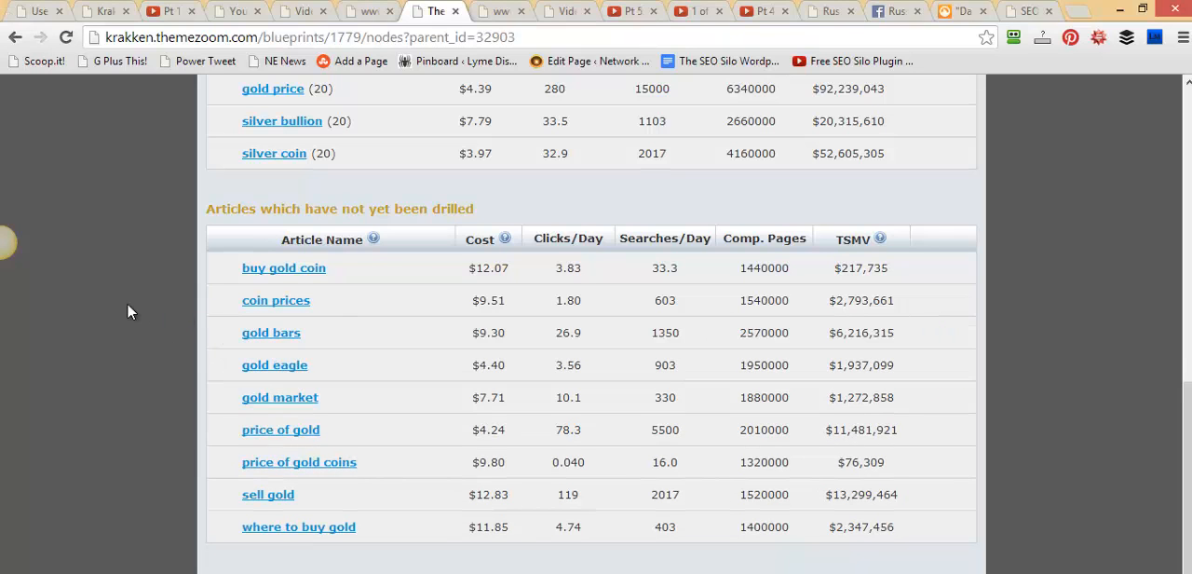
pyautogui.scroll(3, 345, 298)
pyautogui.scroll(2, 540, 215)
pyautogui.scroll(-5, 277, 420)
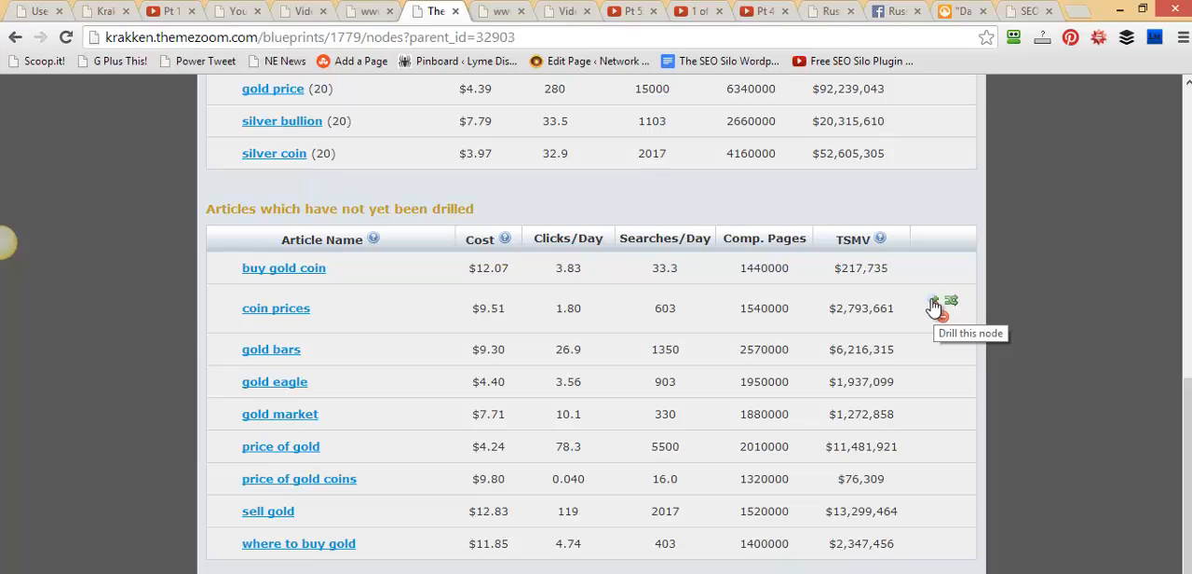
pyautogui.click(931, 307)
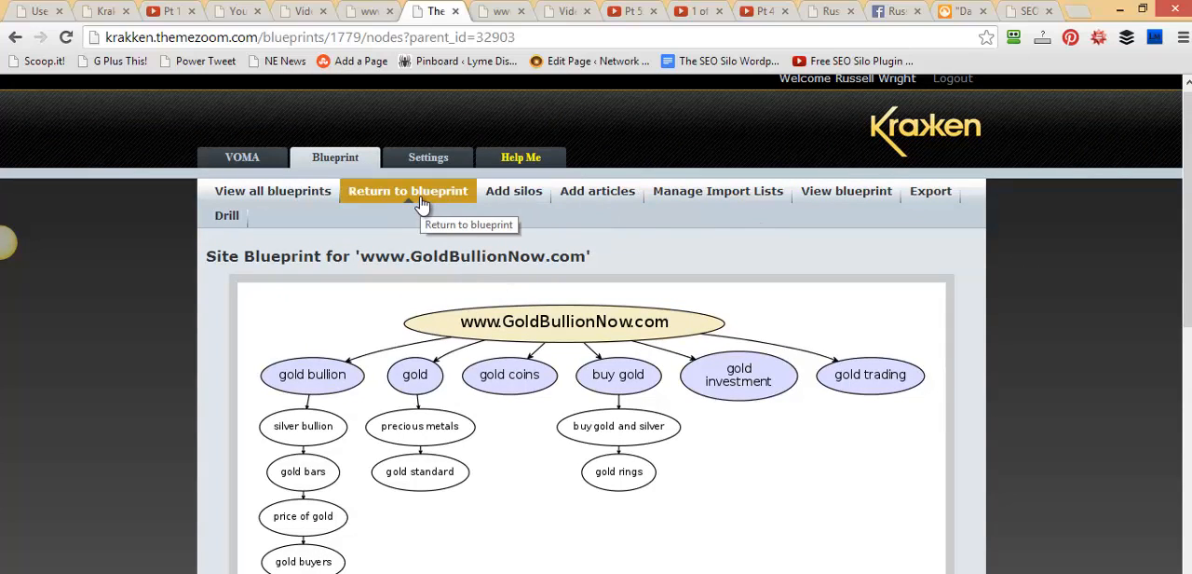
pyautogui.moveTo(1185, 236); pyautogui.dragTo(1184, 504)
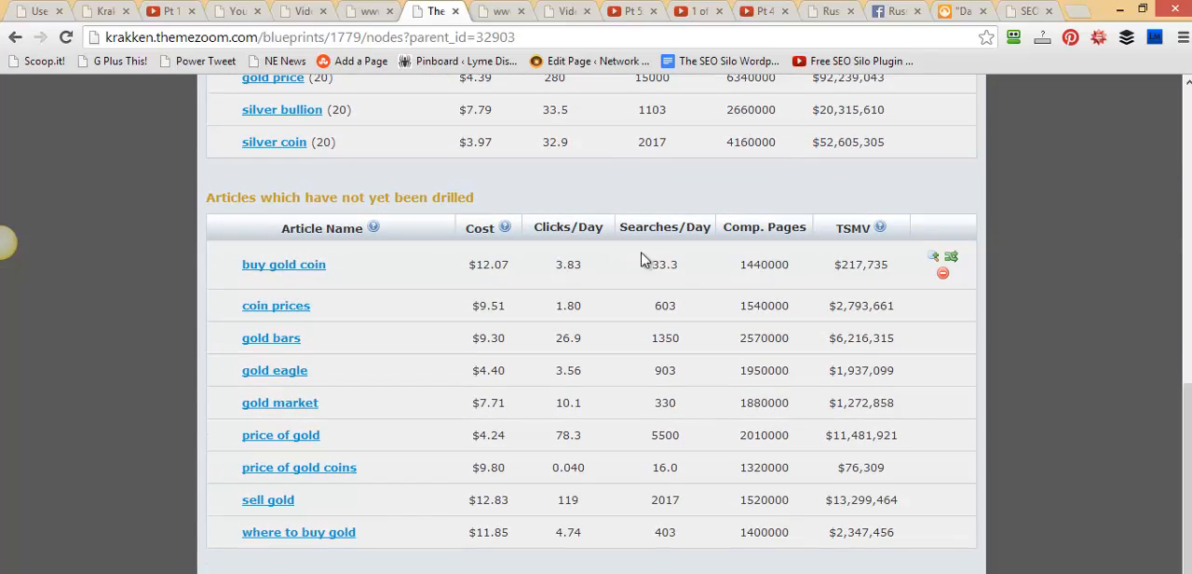
pyautogui.click(932, 260)
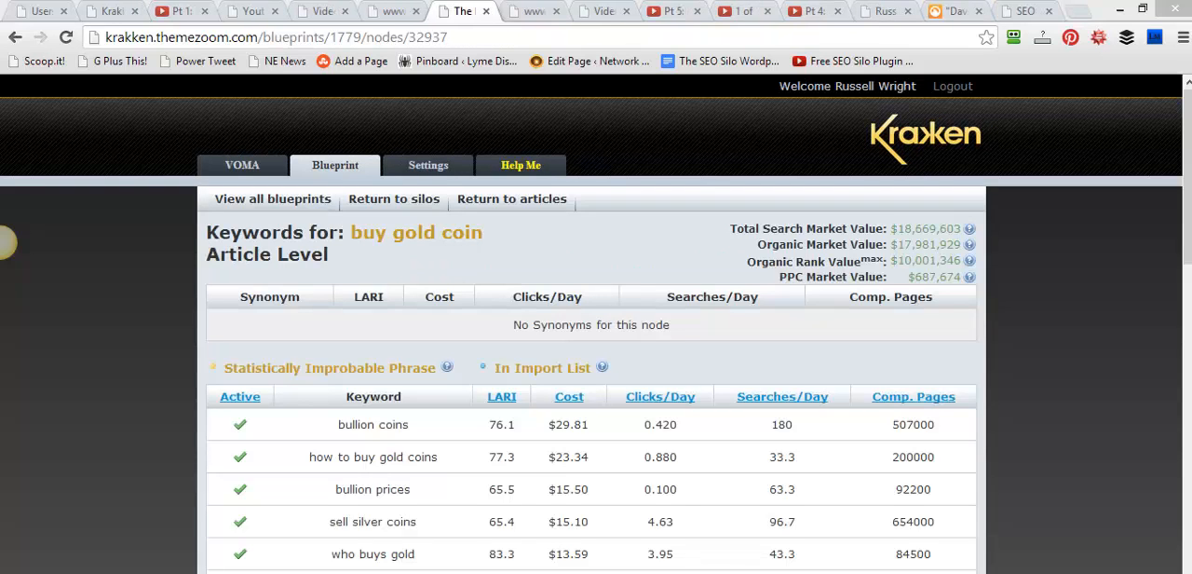
# Examine the buy gold coin article's synonyms, active and inactive keywords, and search market values
pyautogui.scroll(-3, 799, 272)
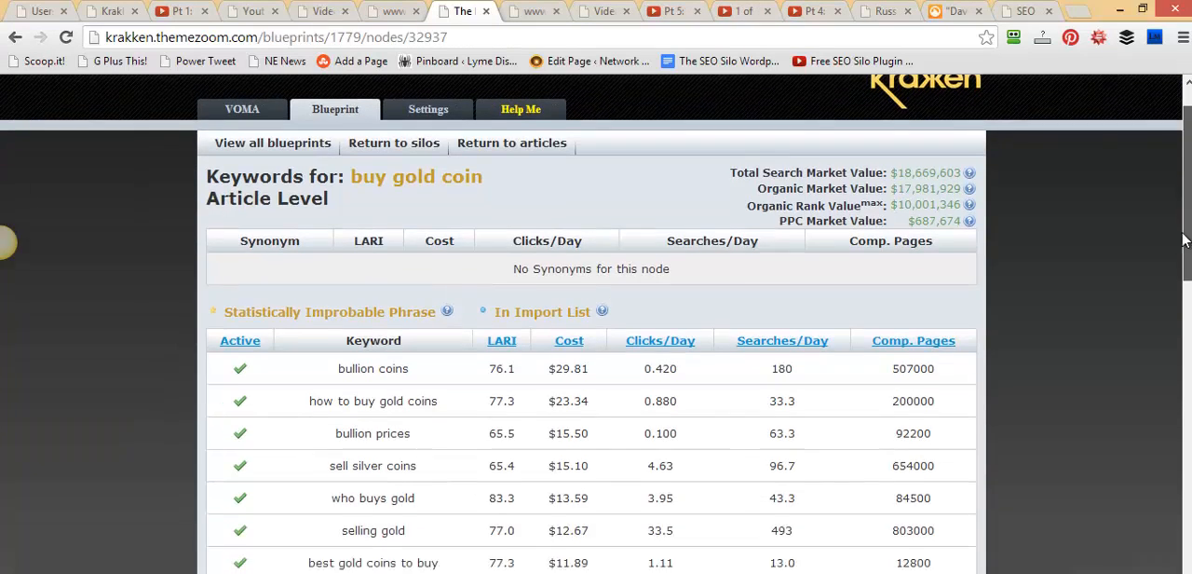
pyautogui.moveTo(676, 171); pyautogui.dragTo(499, 172)
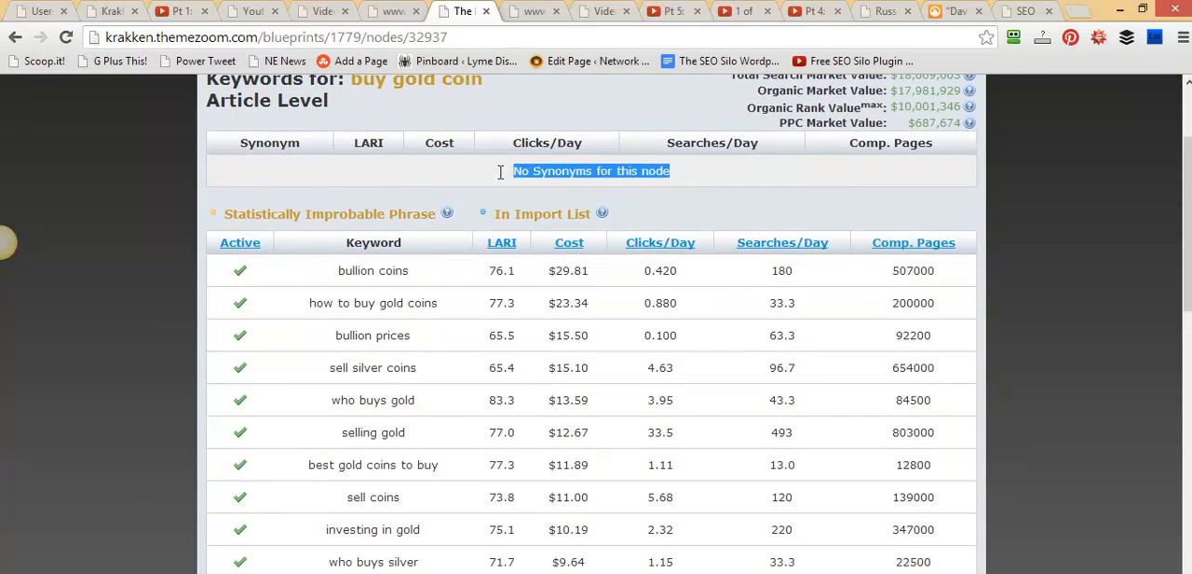
pyautogui.moveTo(1187, 194); pyautogui.dragTo(1186, 196)
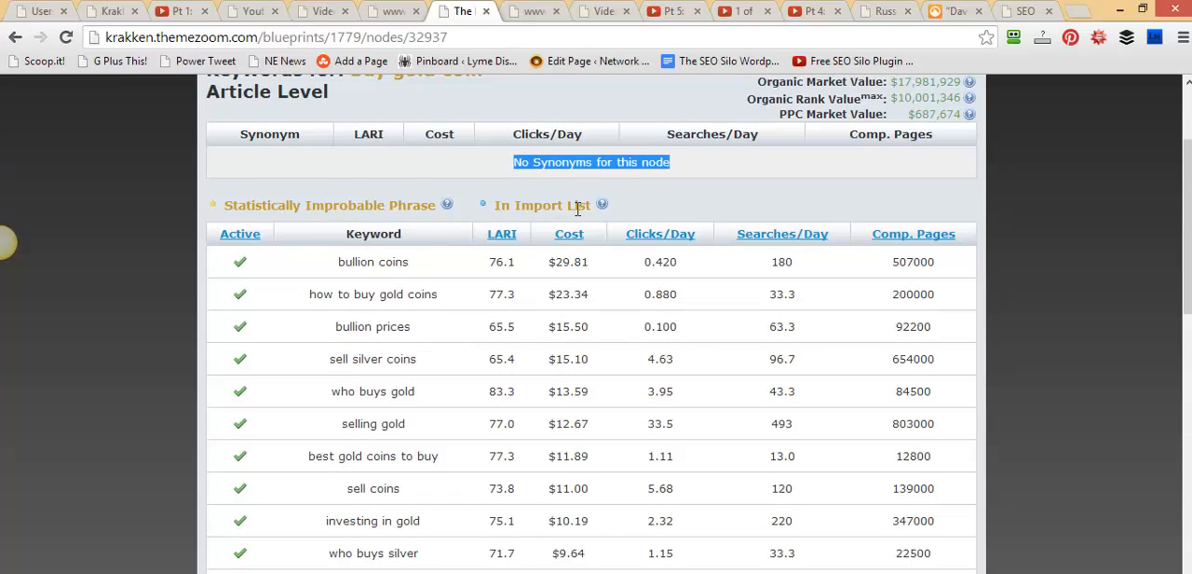
pyautogui.scroll(-3, 1083, 249)
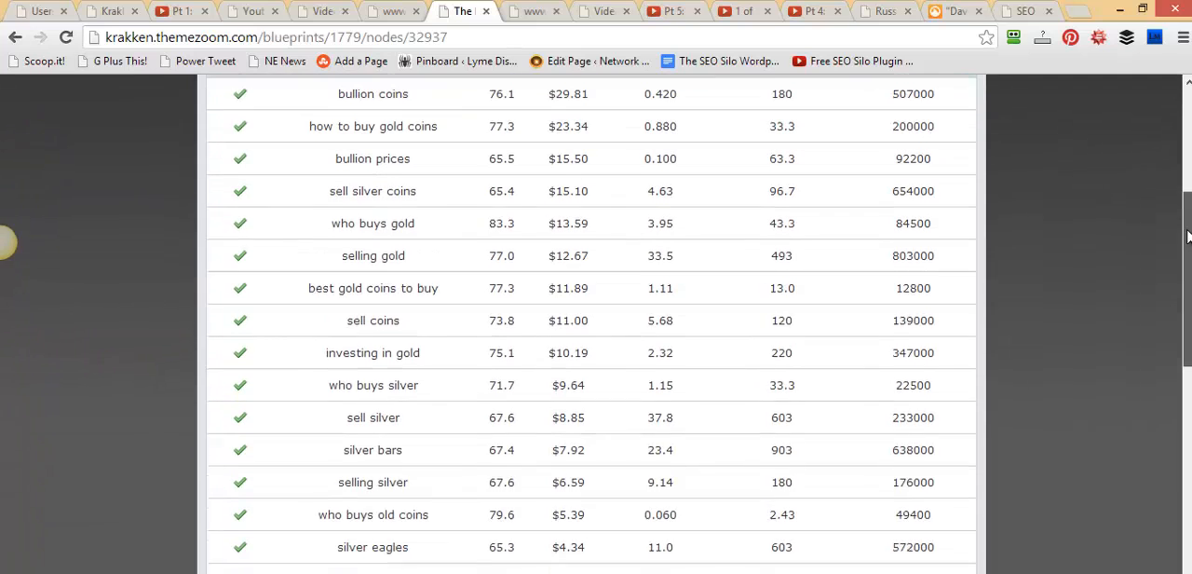
pyautogui.scroll(2, 1111, 229)
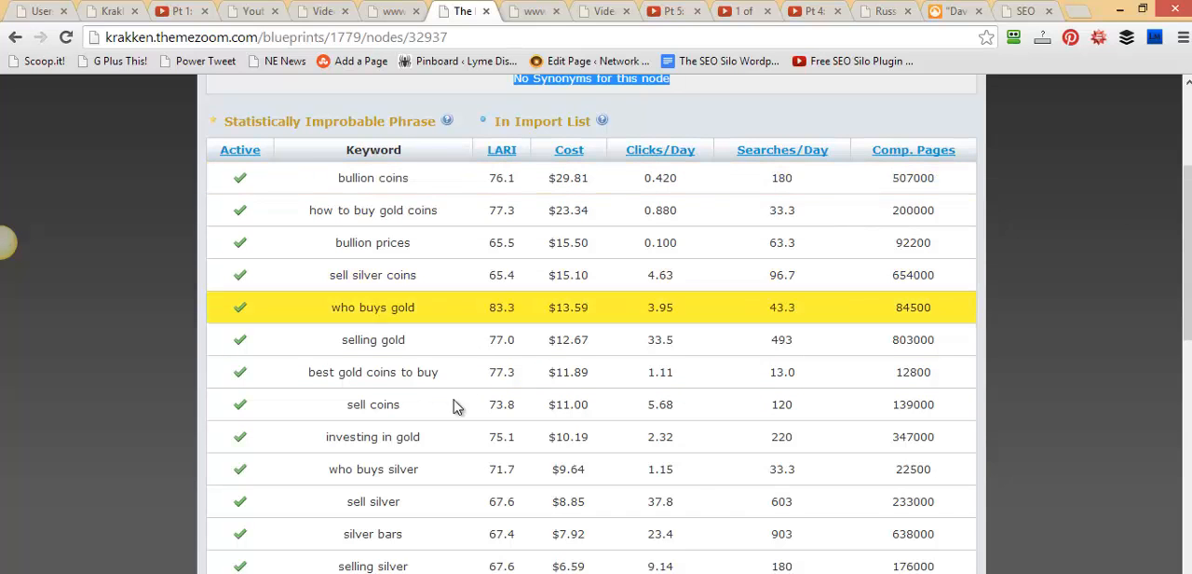
pyautogui.scroll(-3, 1174, 399)
pyautogui.scroll(-4, 1173, 398)
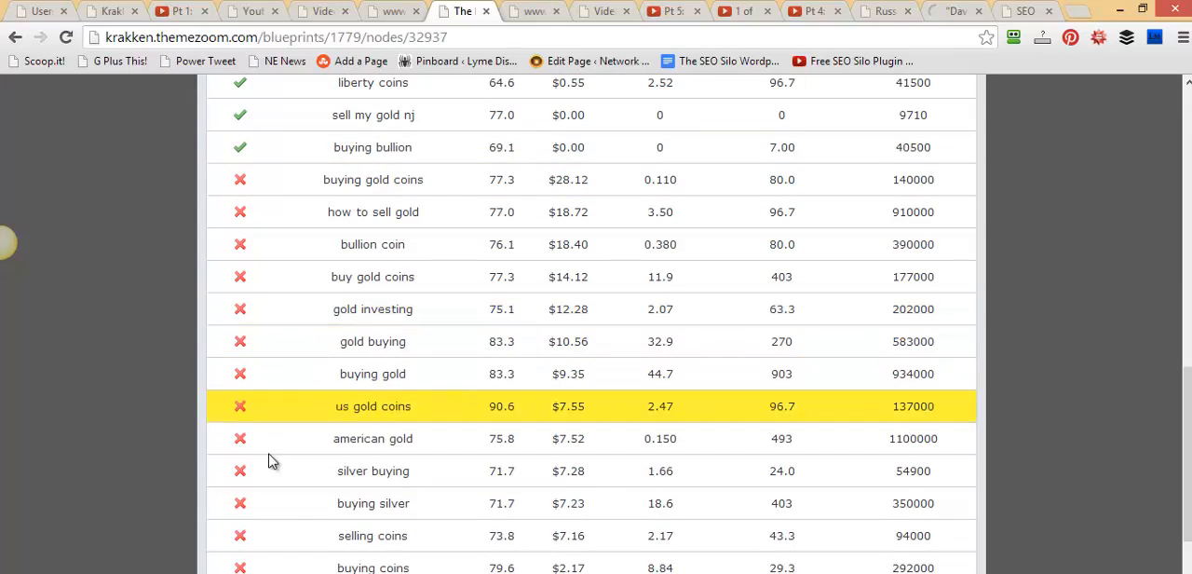
pyautogui.scroll(5, 275, 463)
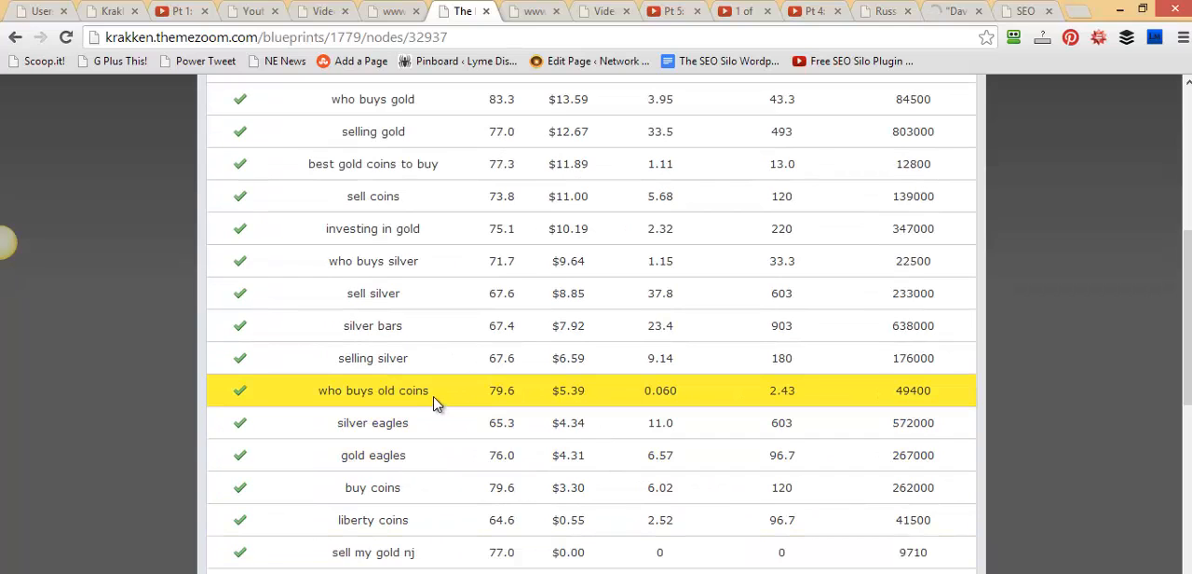
pyautogui.scroll(-1, 437, 414)
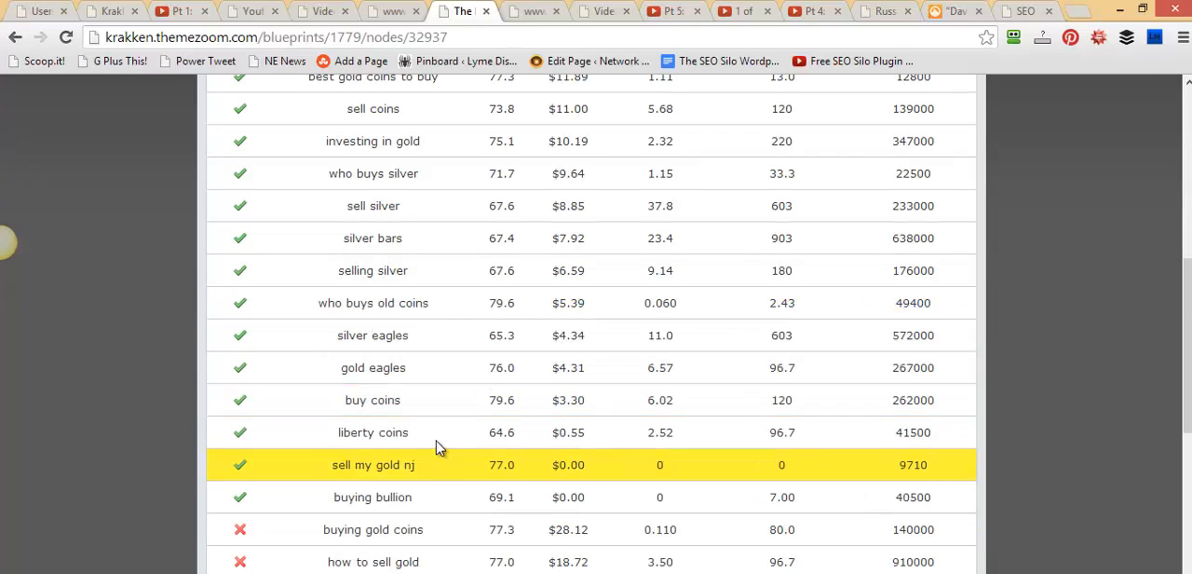
pyautogui.moveTo(411, 434); pyautogui.dragTo(330, 439)
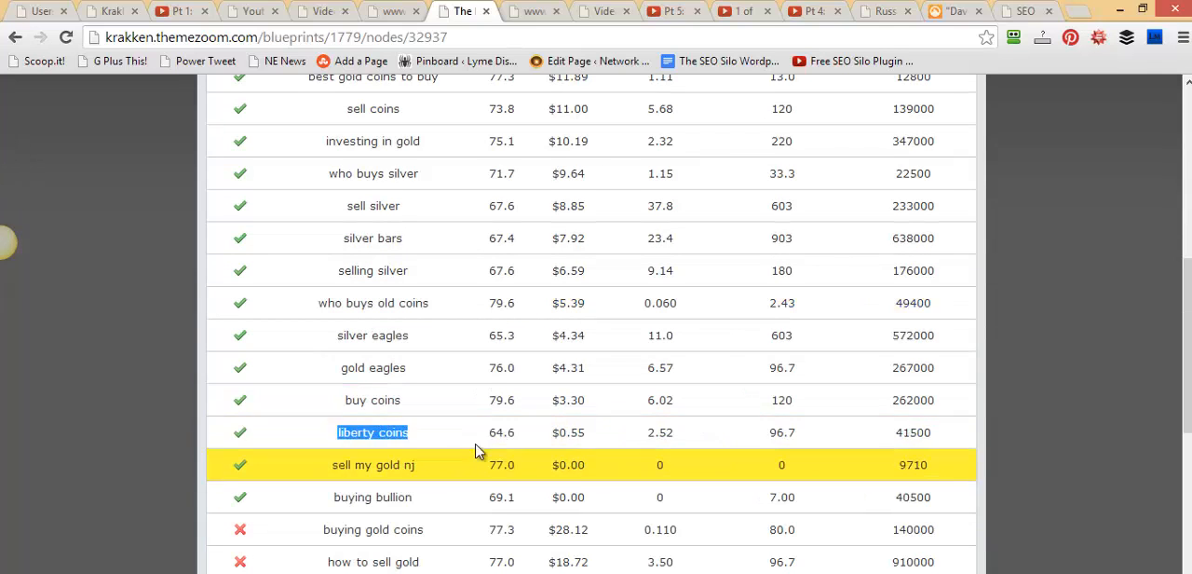
pyautogui.moveTo(1186, 385); pyautogui.dragTo(1172, 201)
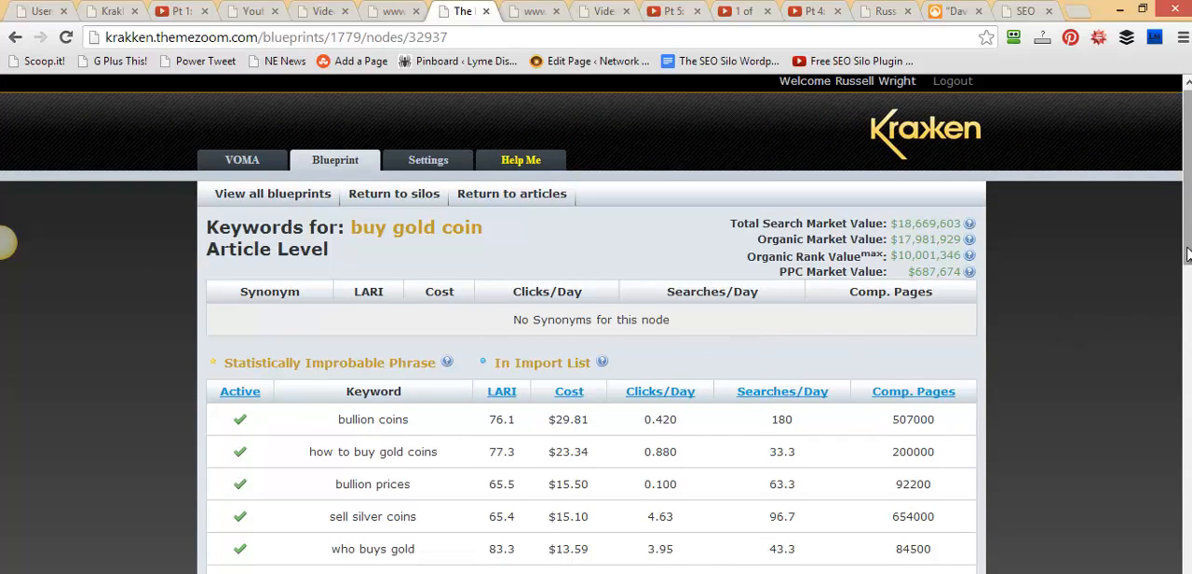
pyautogui.moveTo(1187, 250); pyautogui.dragTo(1187, 247)
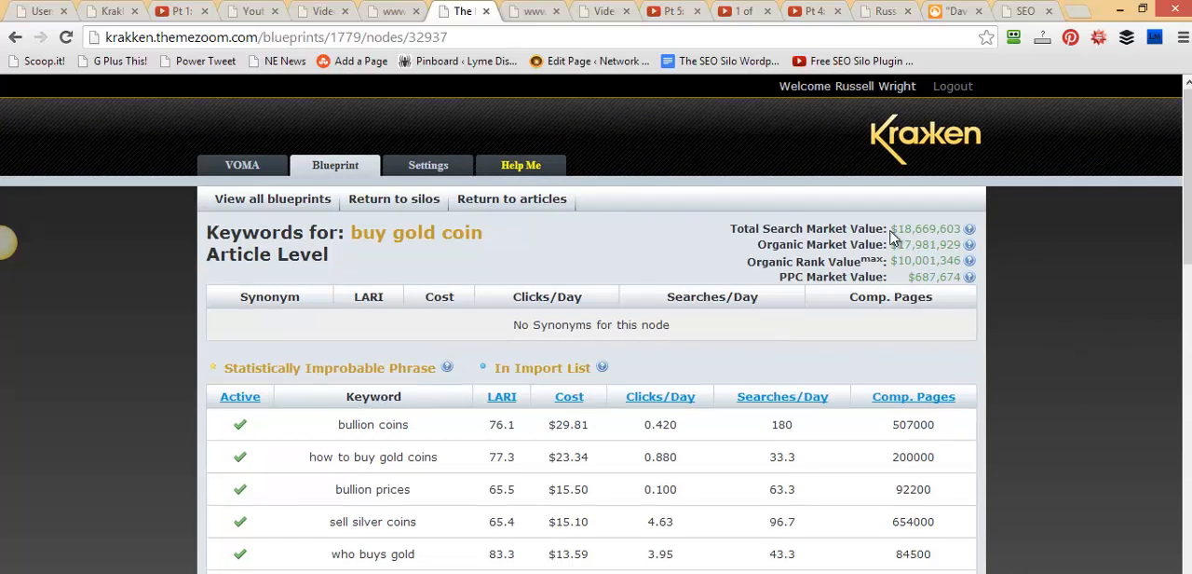
# Return to the gold coins silo's articles and add the drilled buy gold coin article to the blueprint
pyautogui.click(503, 202)
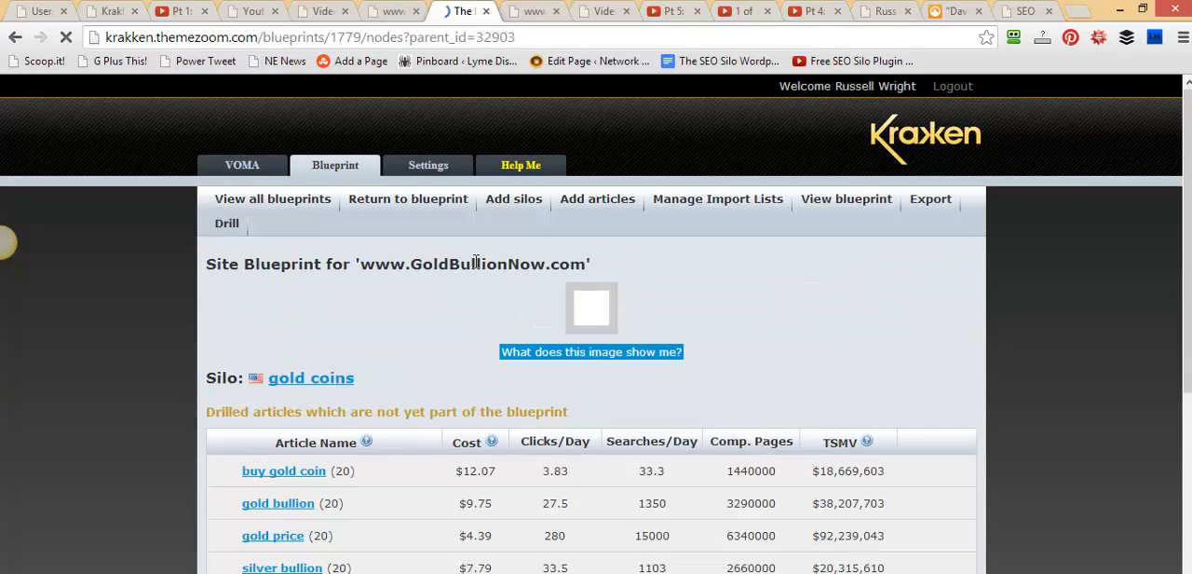
pyautogui.scroll(-2, 487, 322)
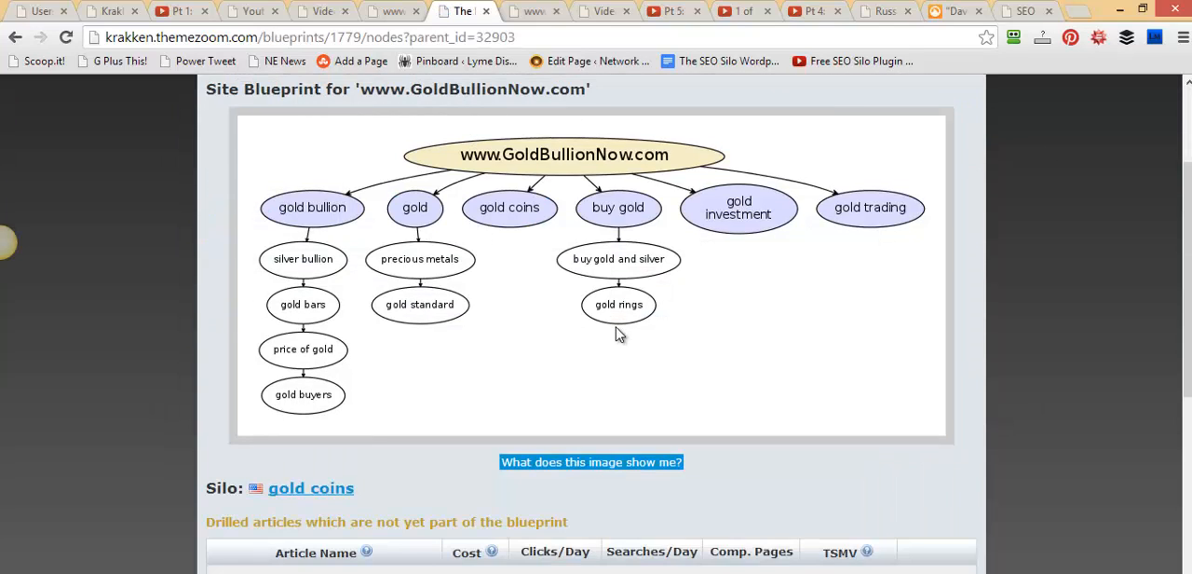
pyautogui.scroll(-3, 620, 335)
pyautogui.scroll(2, 641, 332)
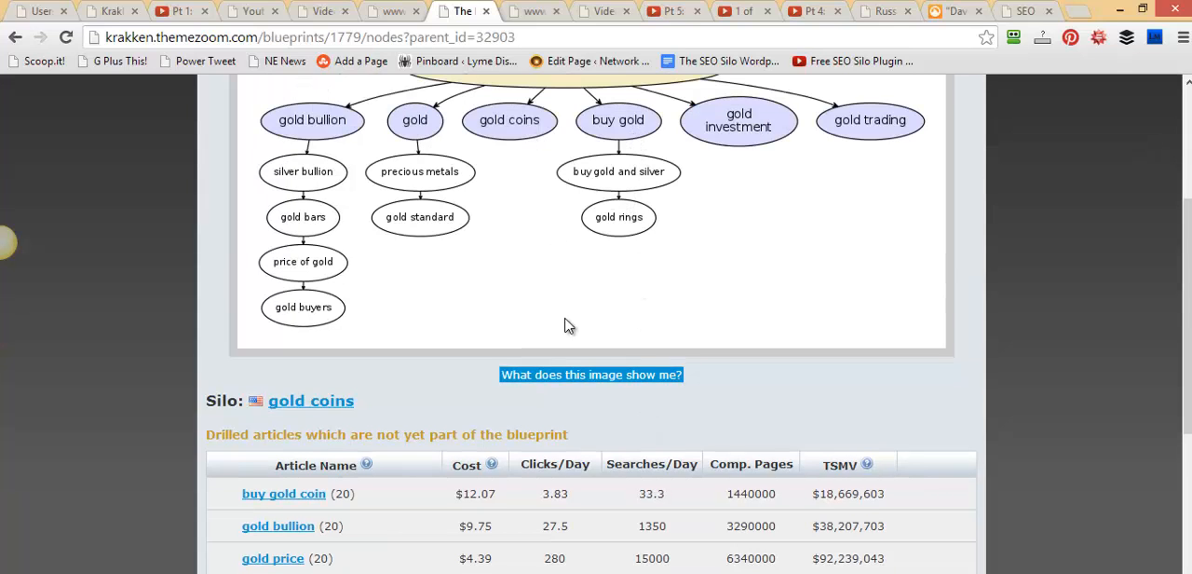
pyautogui.scroll(-2, 549, 346)
pyautogui.scroll(2, 334, 317)
pyautogui.scroll(-1, 407, 375)
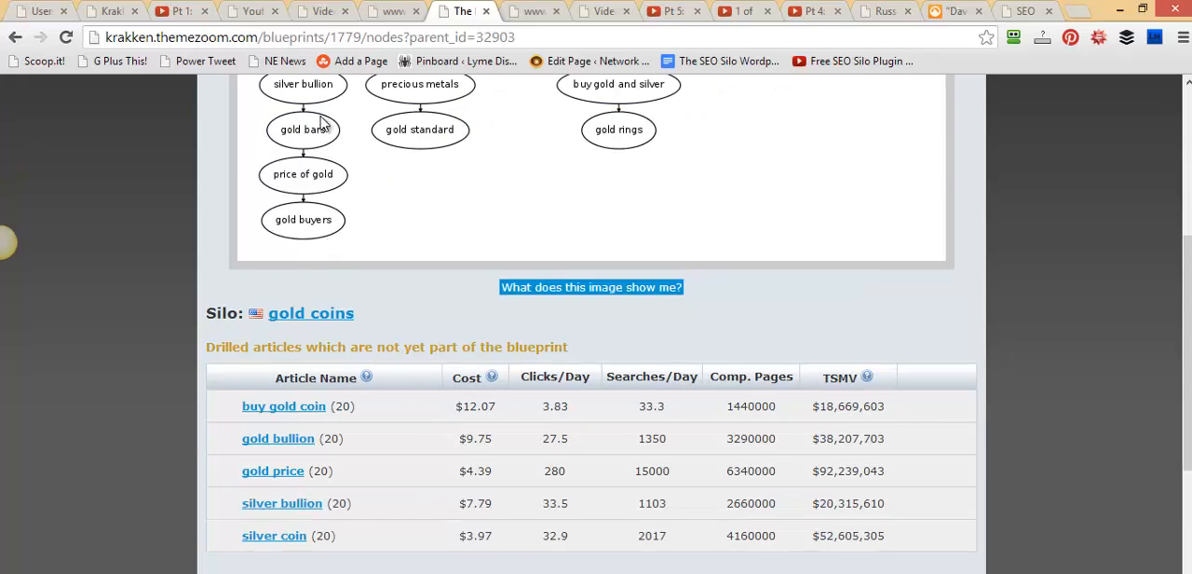
pyautogui.scroll(1, 335, 141)
pyautogui.scroll(-1, 347, 284)
pyautogui.moveTo(288, 410)
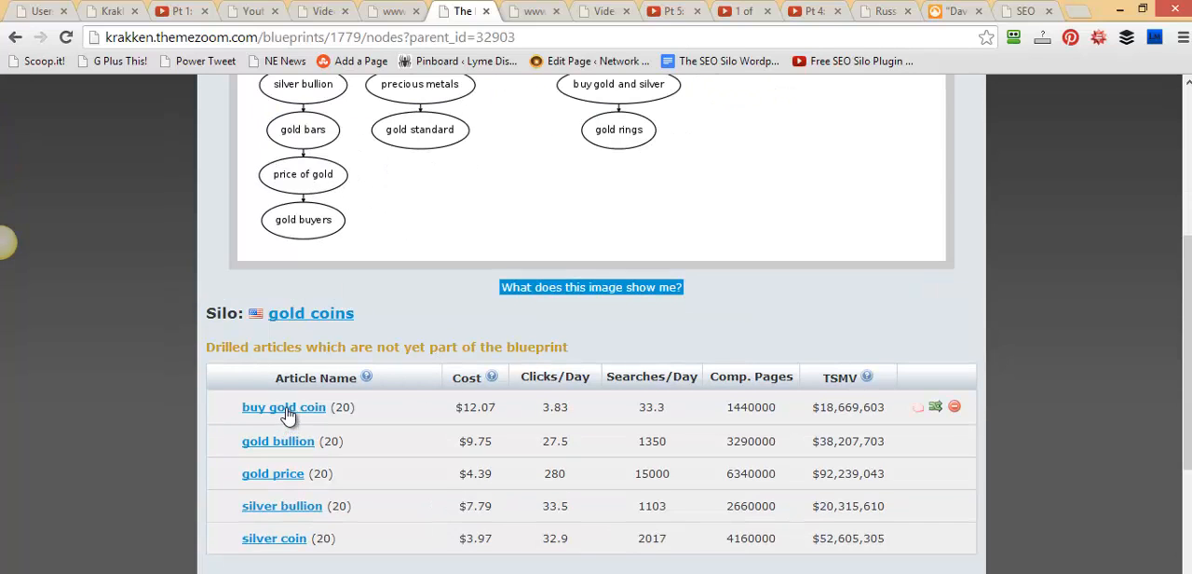
pyautogui.click(918, 408)
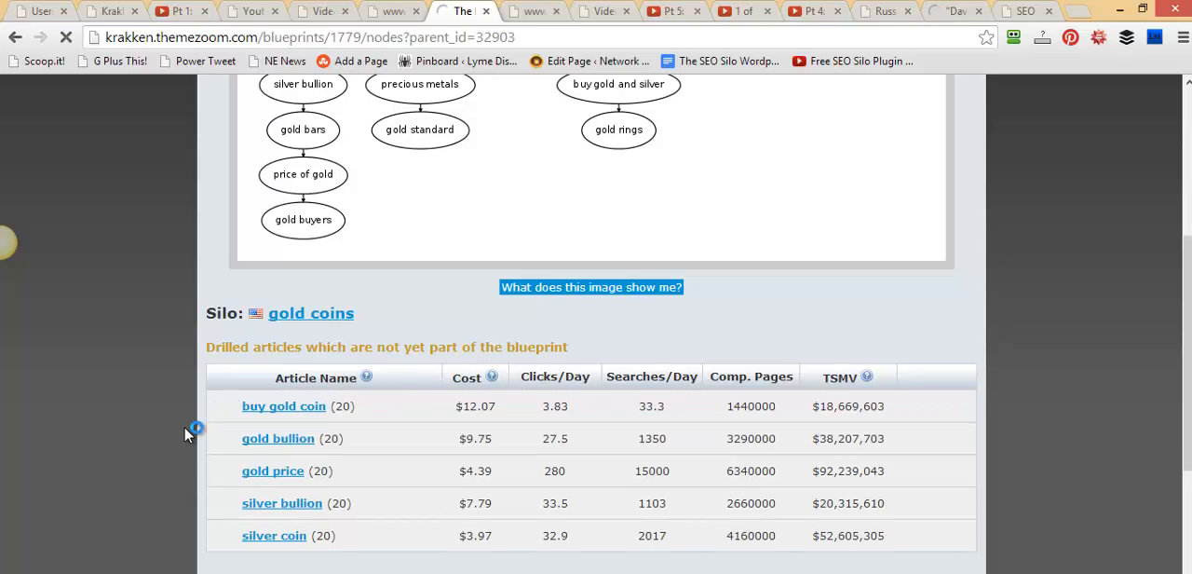
pyautogui.scroll(-5, 187, 445)
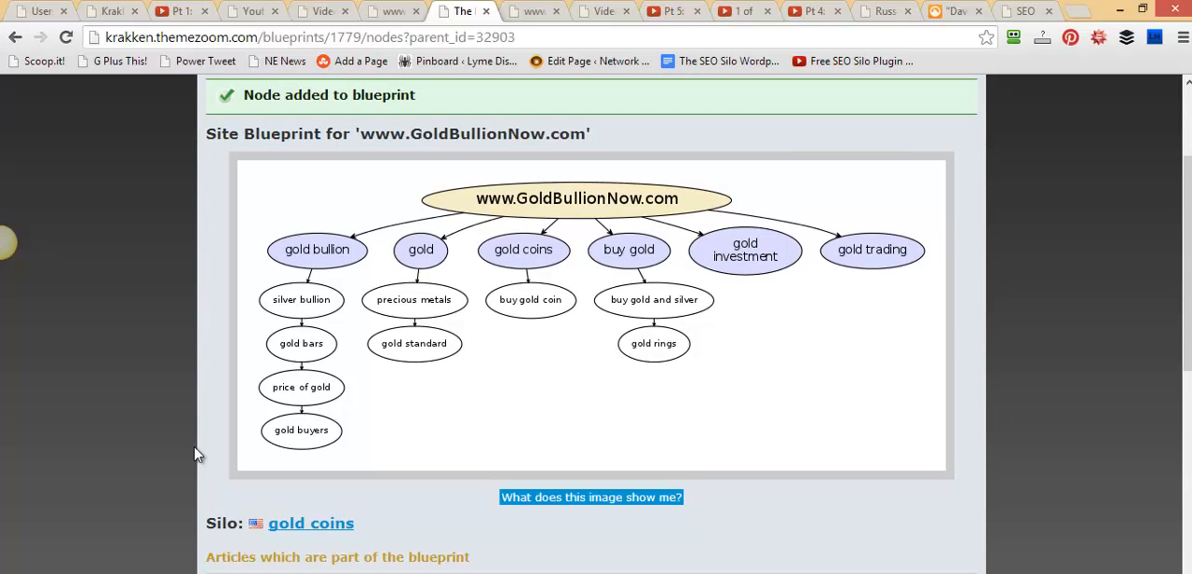
# Add the drilled silver coin article to the gold coins silo in the blueprint and check the diagram
pyautogui.scroll(-1, 181, 456)
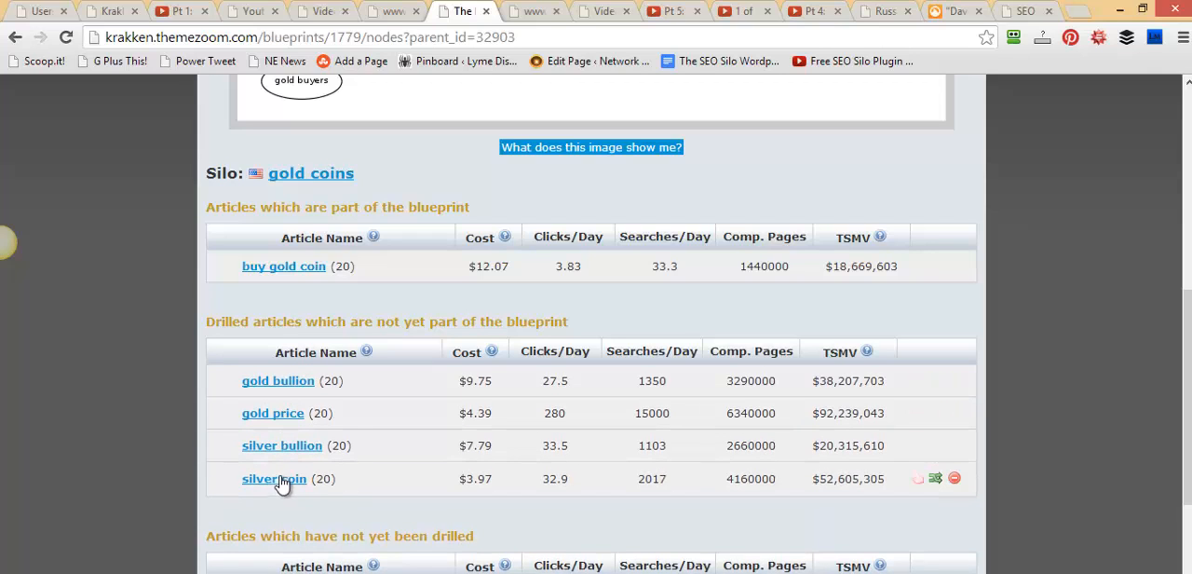
pyautogui.click(935, 478)
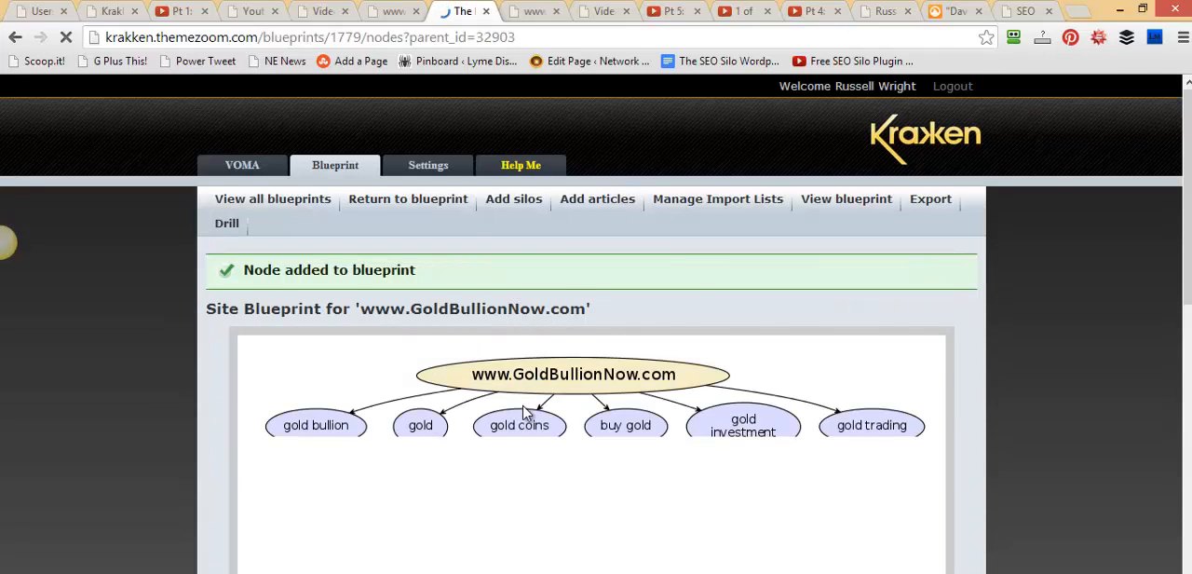
pyautogui.scroll(-1, 549, 343)
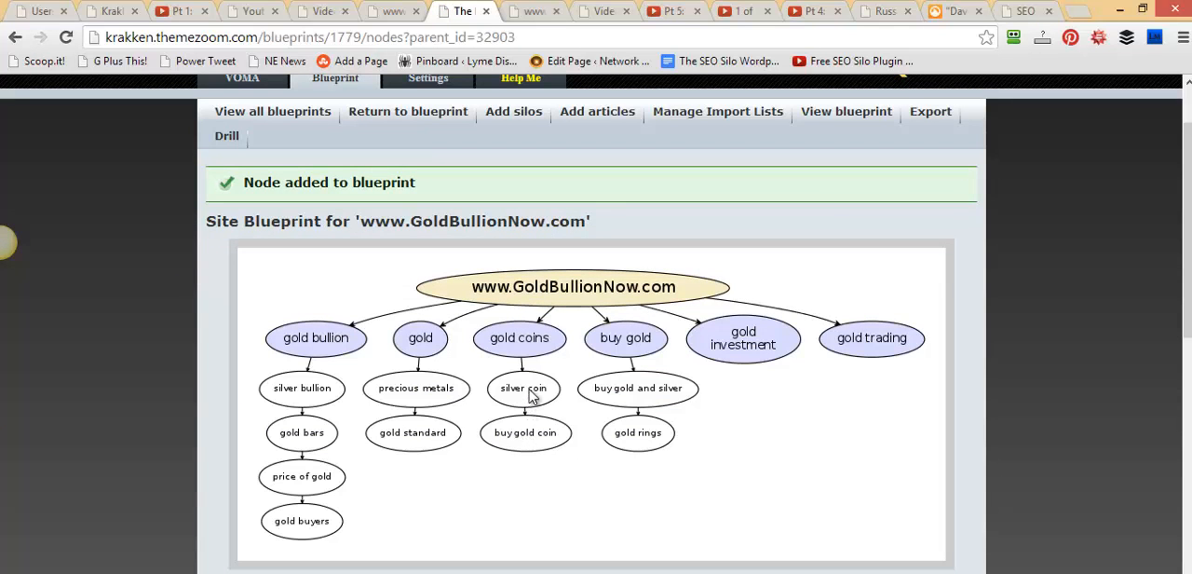
# Examine the undrilled price of gold coins article and review the articles under every silo in the blueprint diagram
pyautogui.scroll(-8, 528, 445)
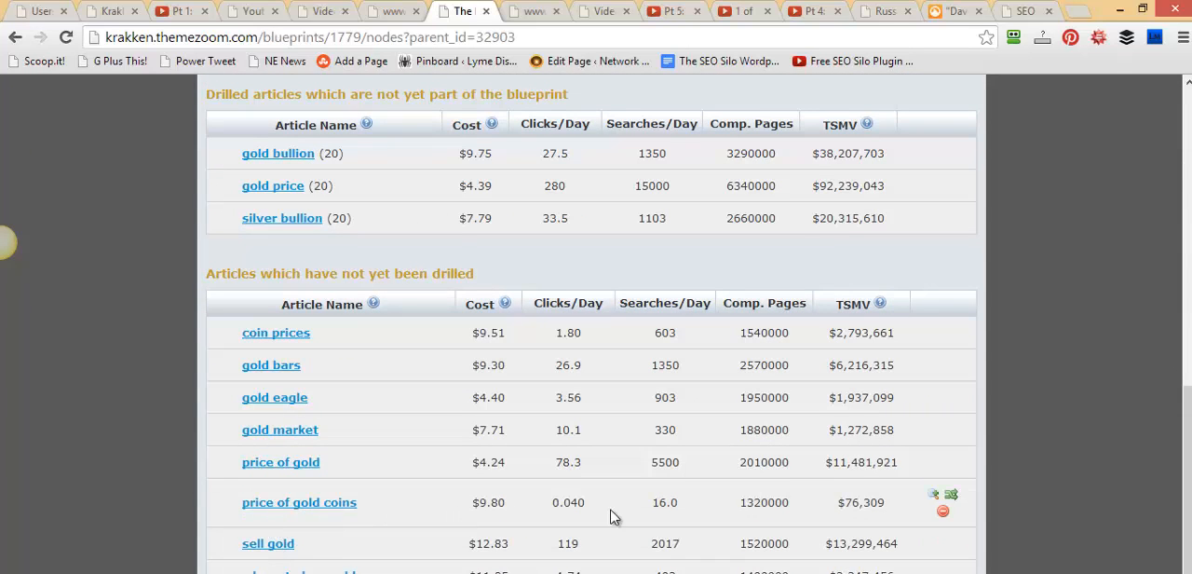
pyautogui.click(344, 511)
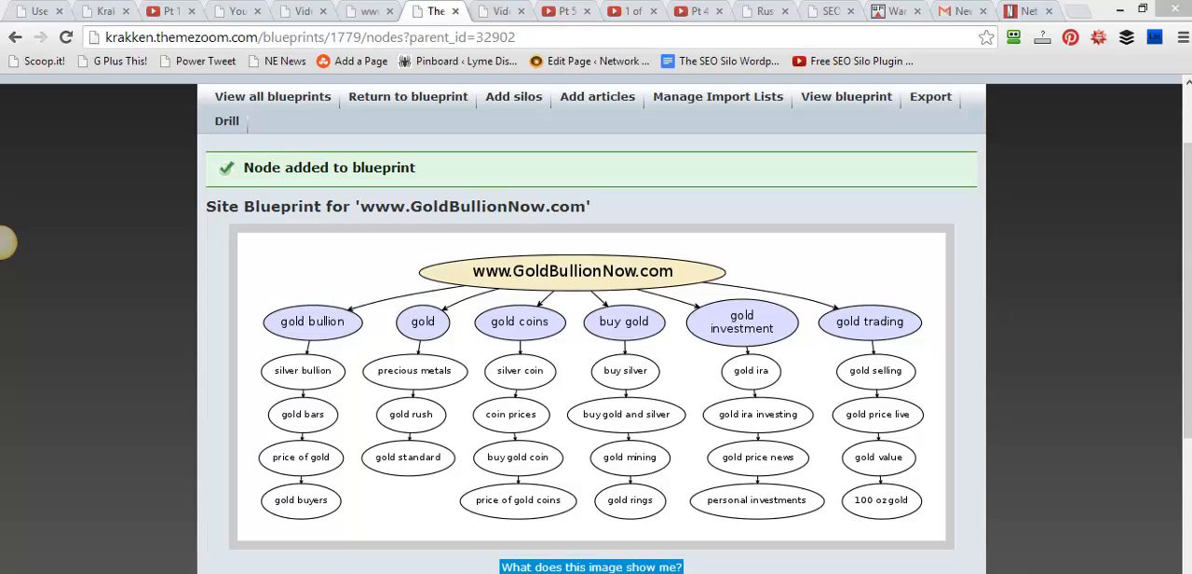
pyautogui.scroll(2, 5, 243)
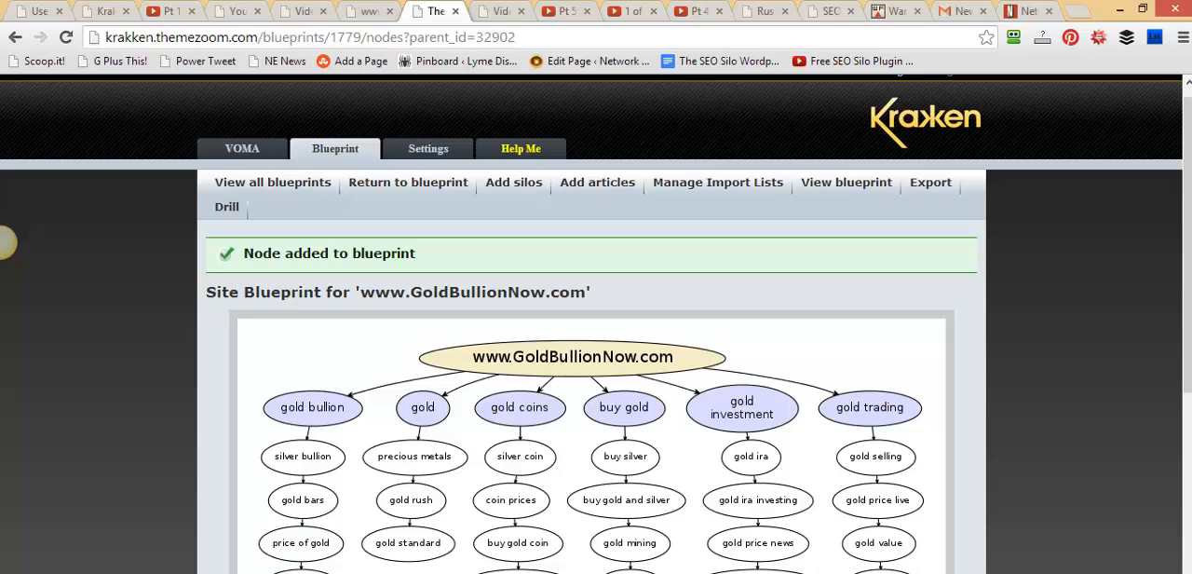
pyautogui.scroll(-1, 5, 243)
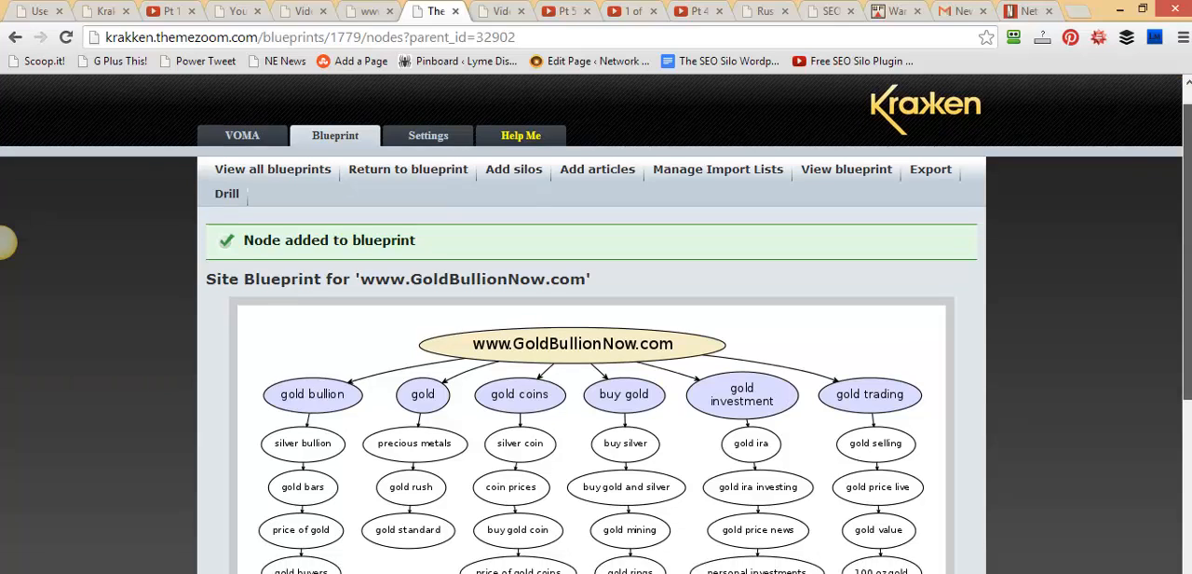